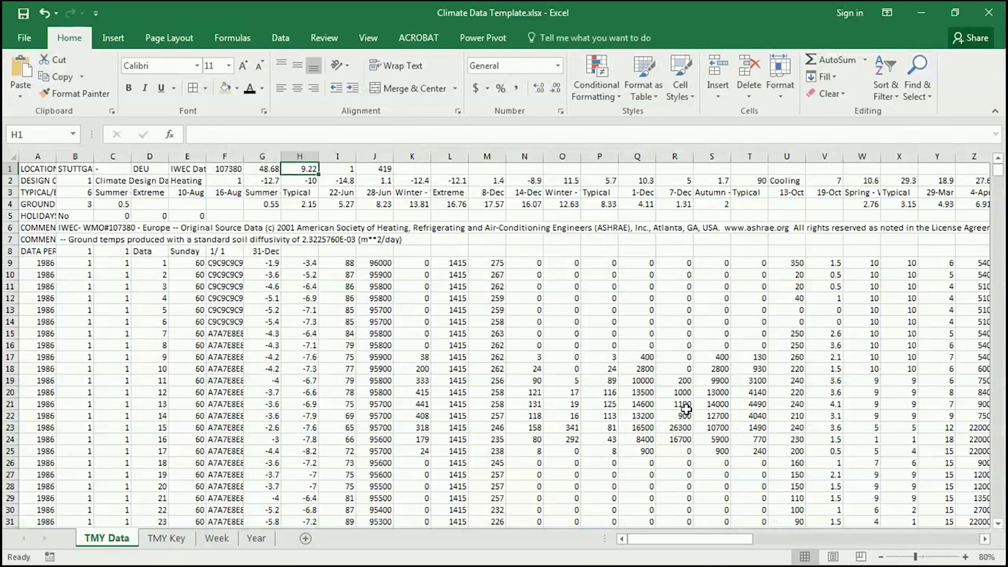
- Check the year and date fields of the first data record on TMY Data
click(36, 263)
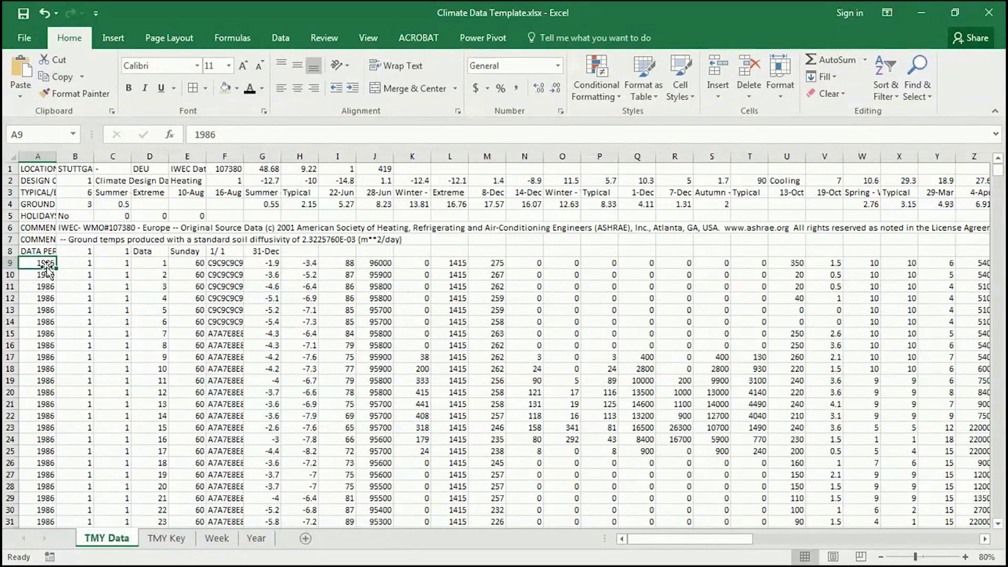
drag(57, 263, 153, 262)
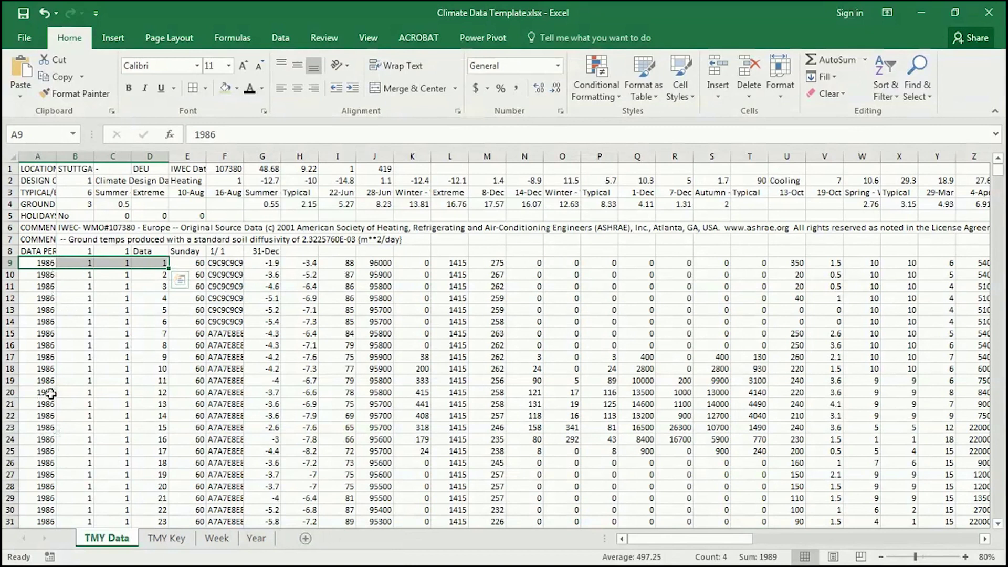
click(151, 414)
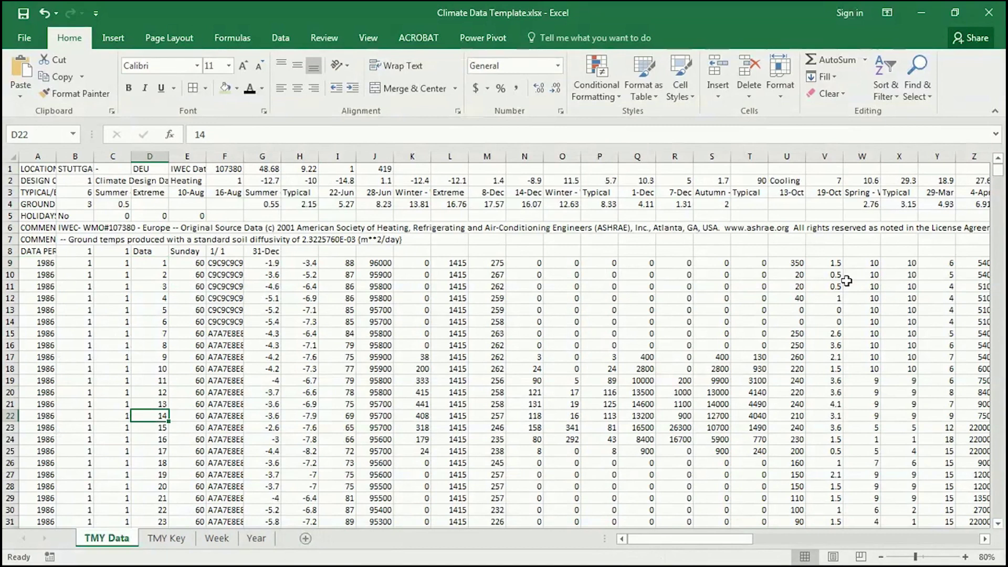
key(ctrl+Home)
key(ctrl+c)
key(ctrl+v)
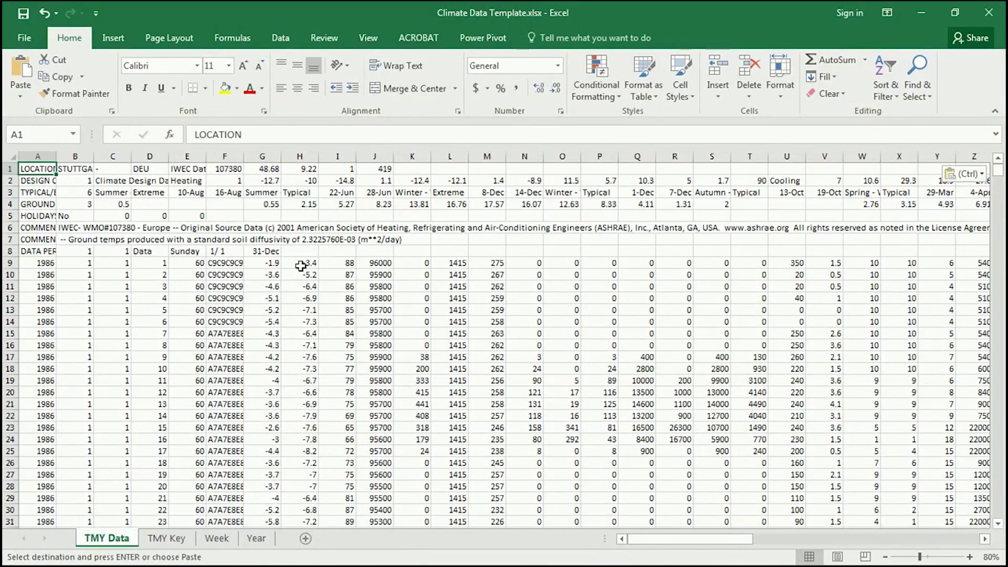
- Copy TMY Key's standard label row 8 and insert it above row 9 of TMY Data
click(164, 541)
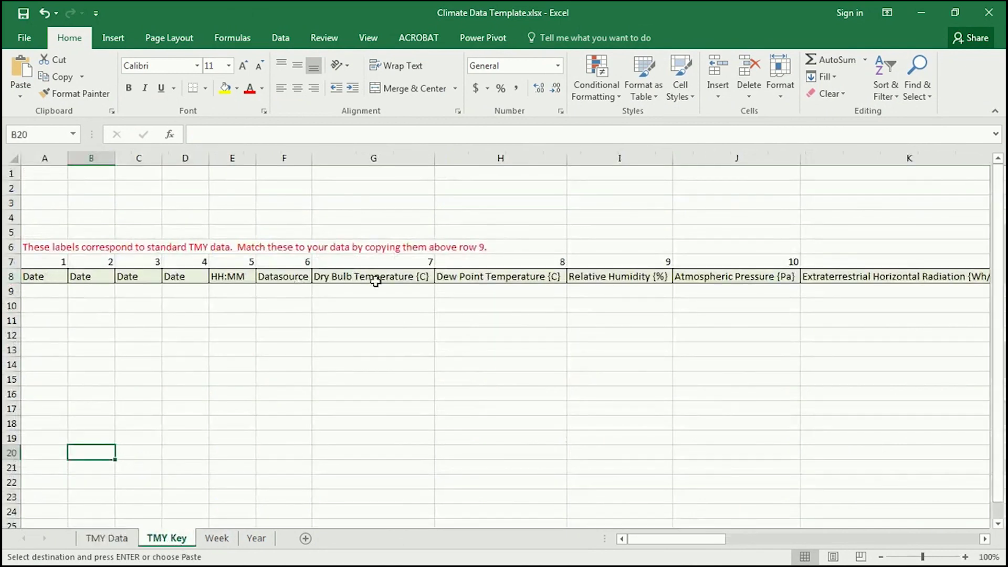
click(10, 276)
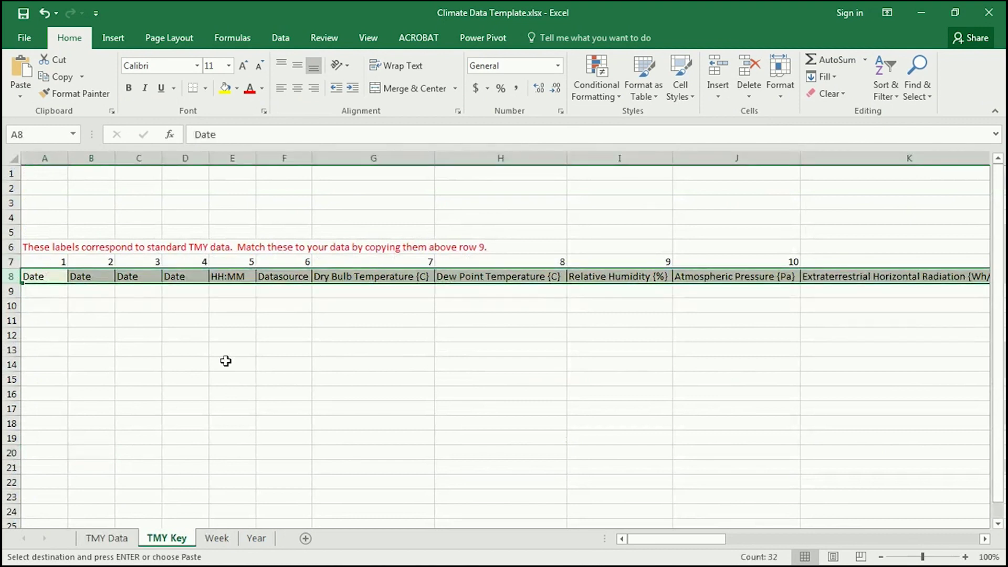
click(106, 538)
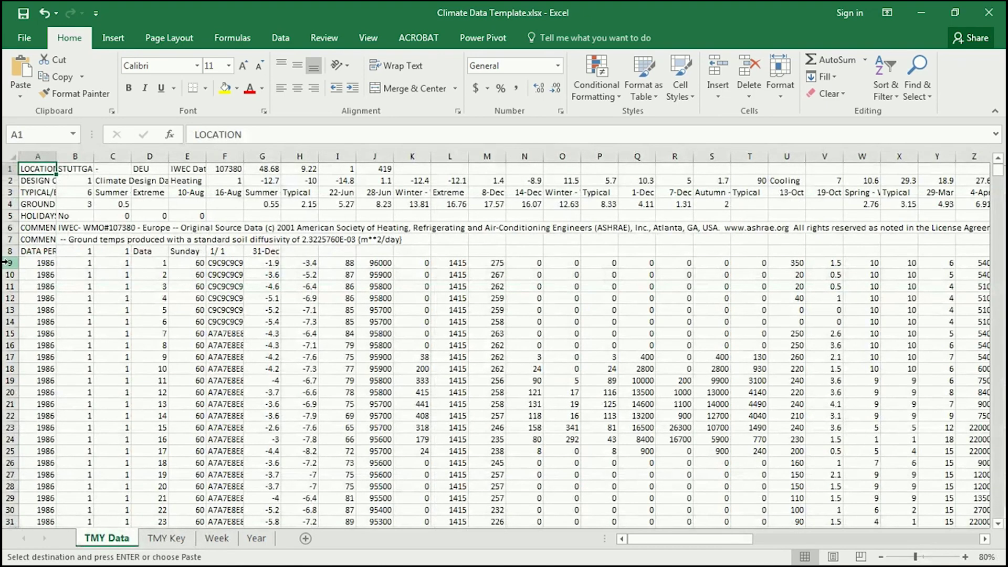
click(8, 263)
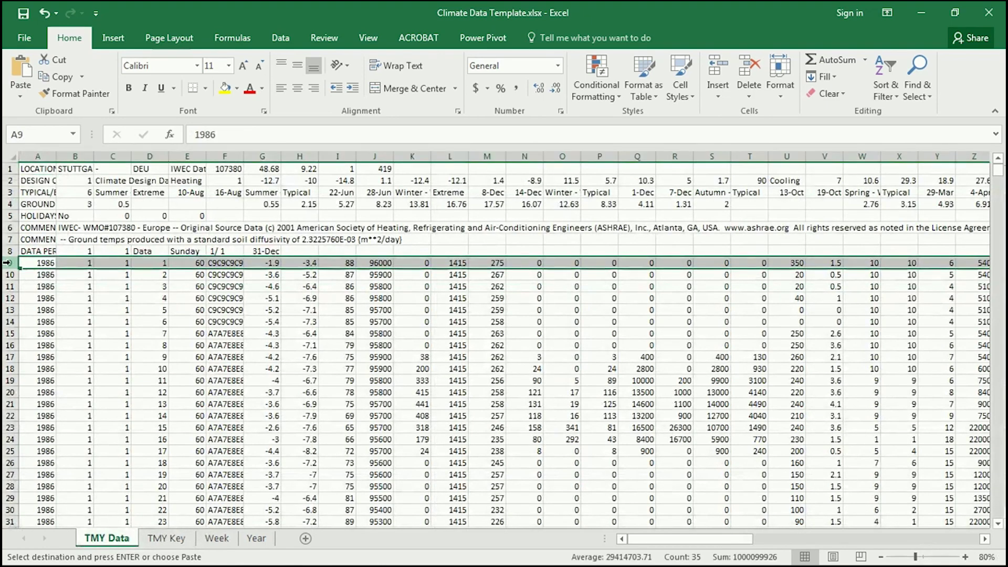
right_click(9, 262)
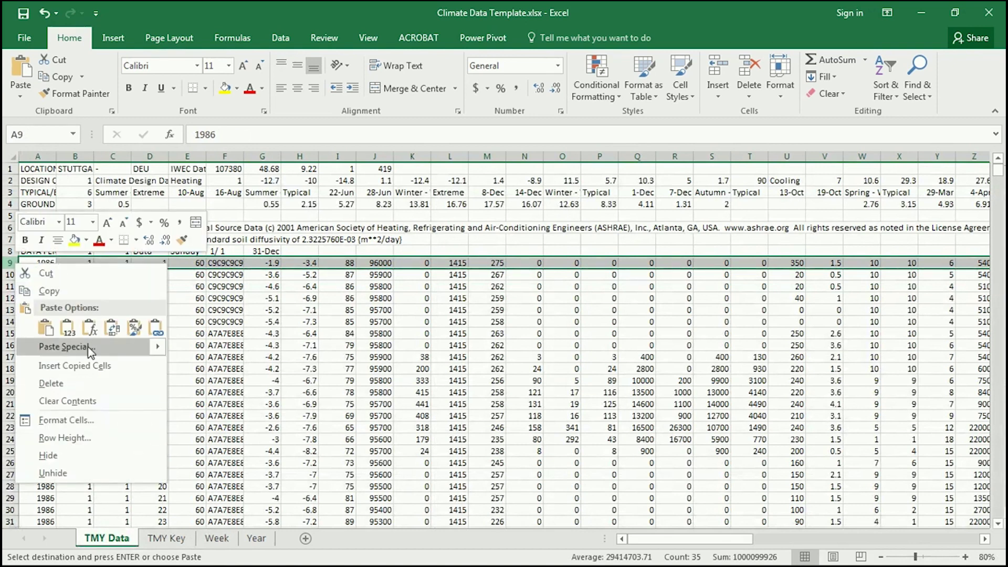
click(89, 366)
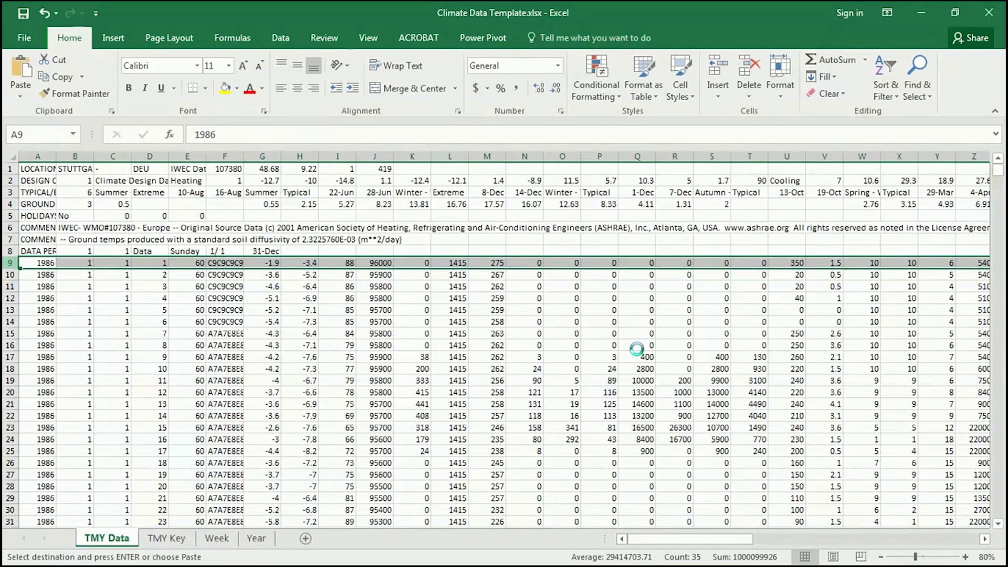
- Review the new header labels, including HH:MM, Dry Bulb and Dew Point Temperature
click(76, 286)
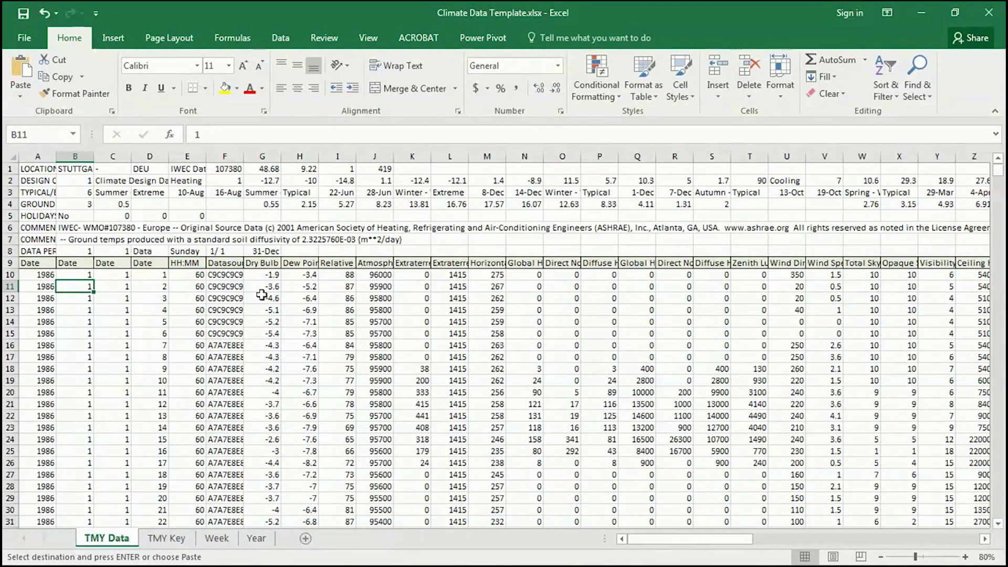
click(192, 261)
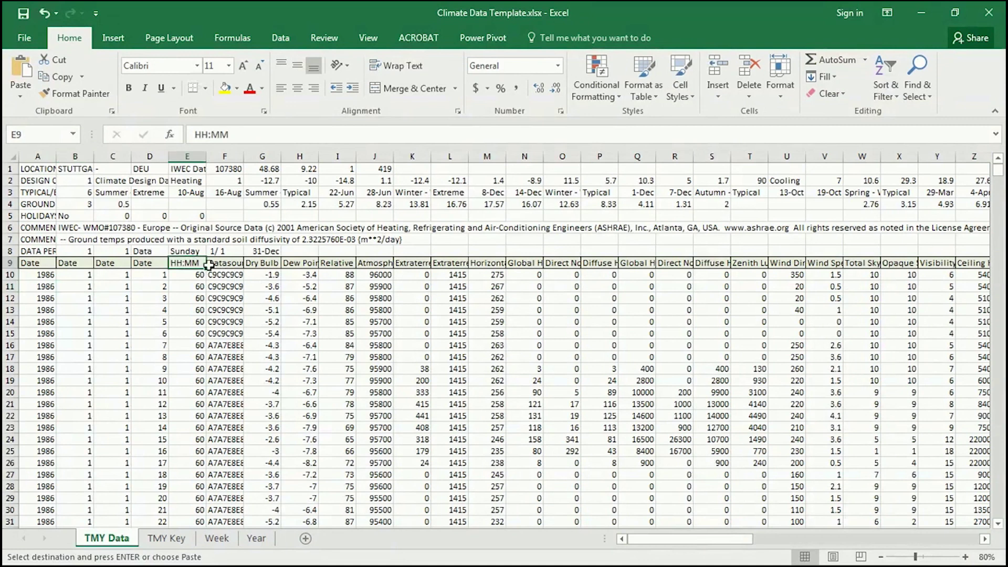
click(269, 262)
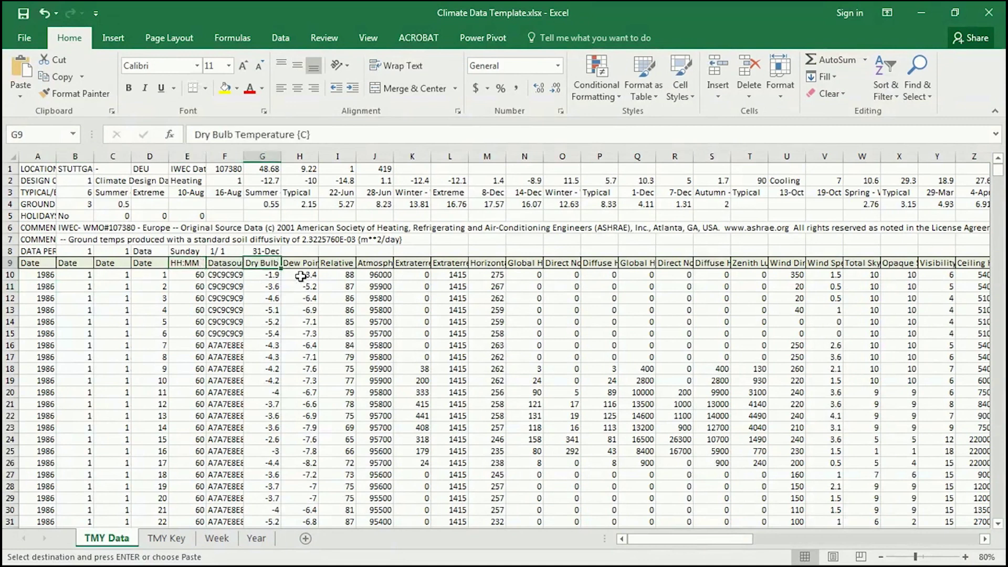
click(302, 261)
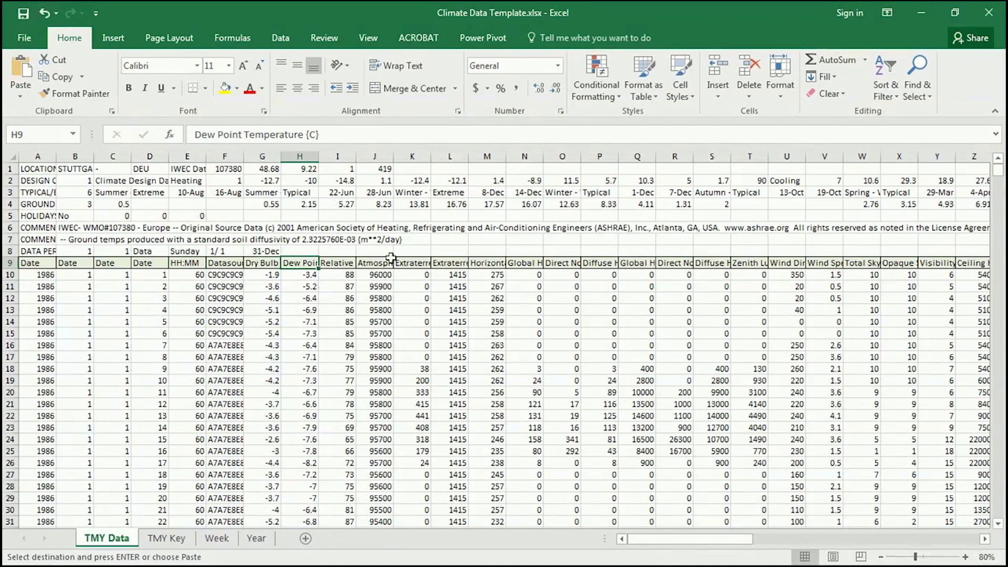
drag(316, 134, 194, 134)
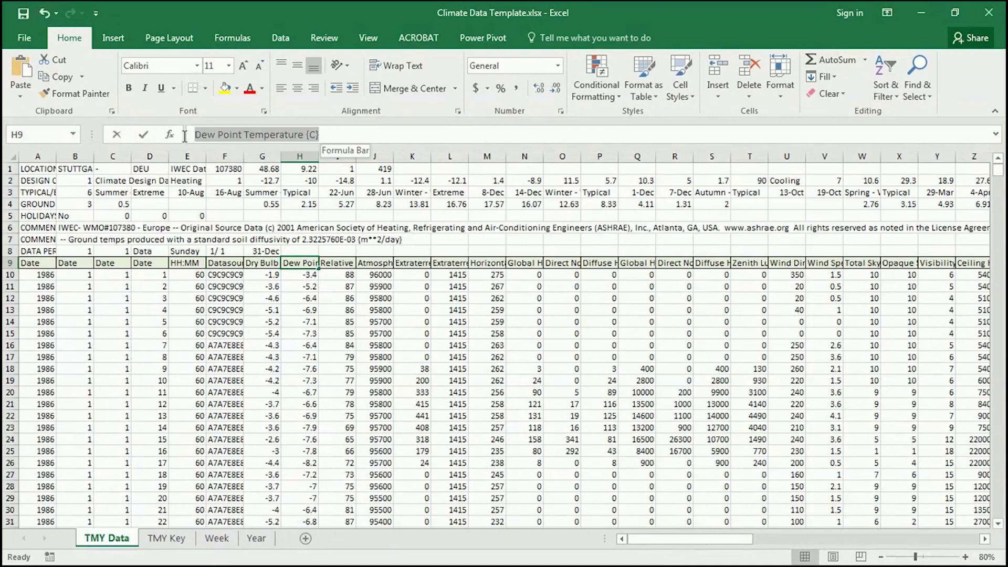
key(Escape)
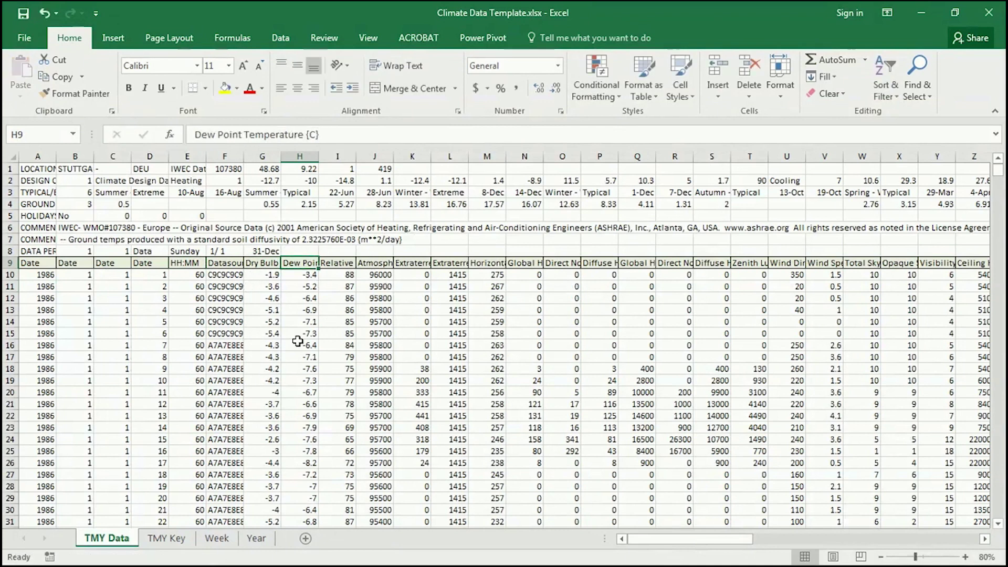
click(299, 321)
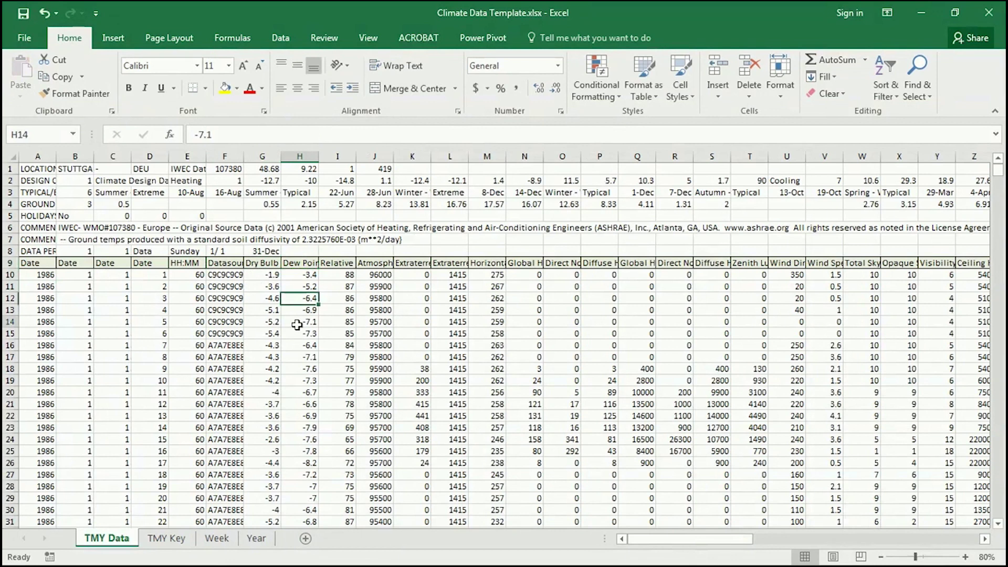
- AutoFit column H, then columns H through AI, so full labels like Dew Point Temperature (C) show
double_click(319, 155)
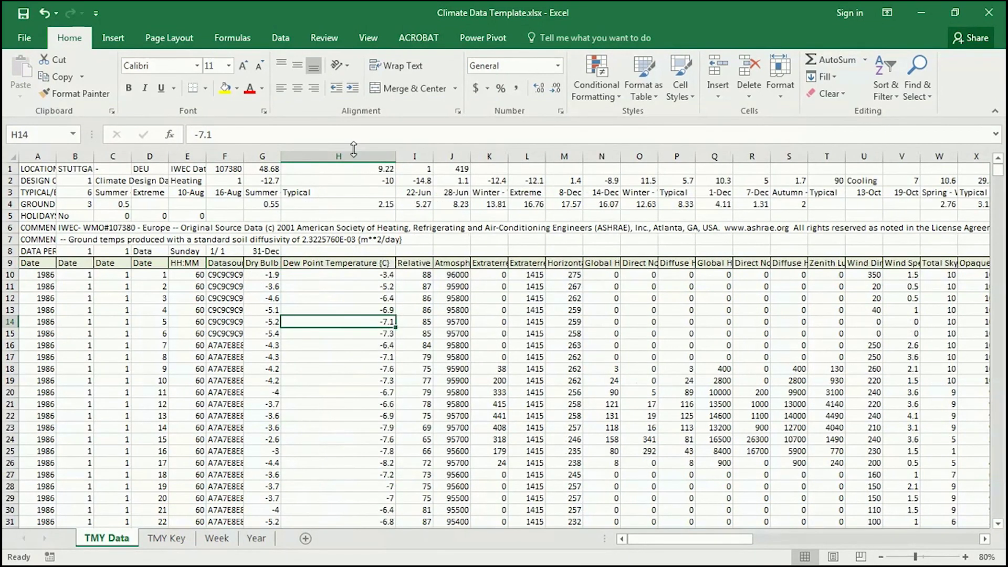
click(380, 154)
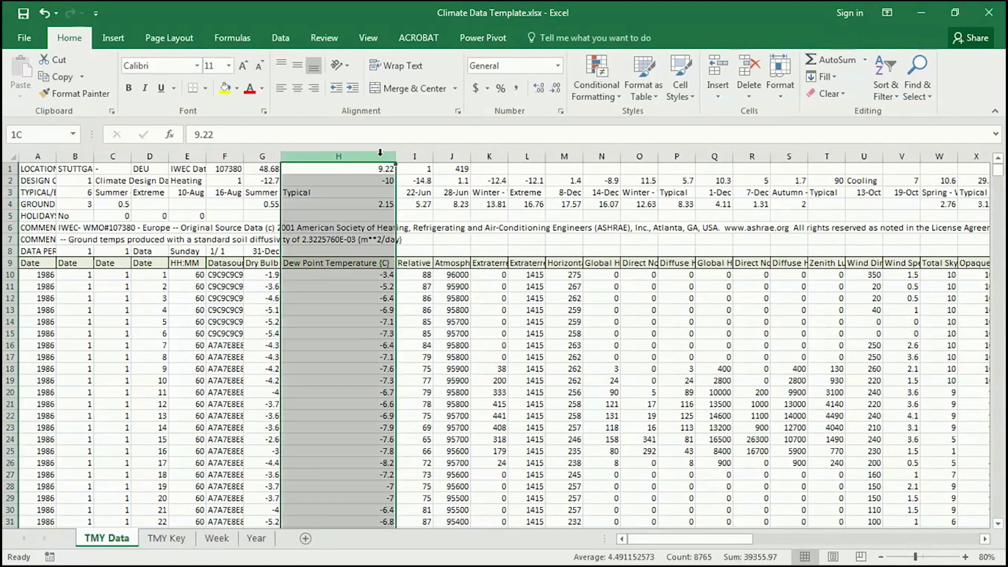
drag(381, 154, 266, 153)
double_click(282, 155)
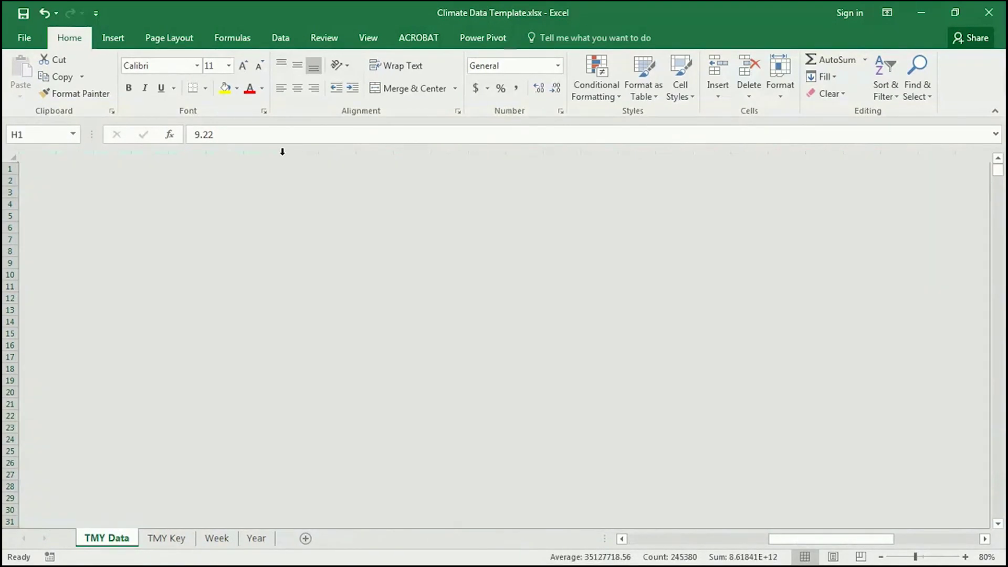
drag(839, 539, 657, 535)
click(607, 402)
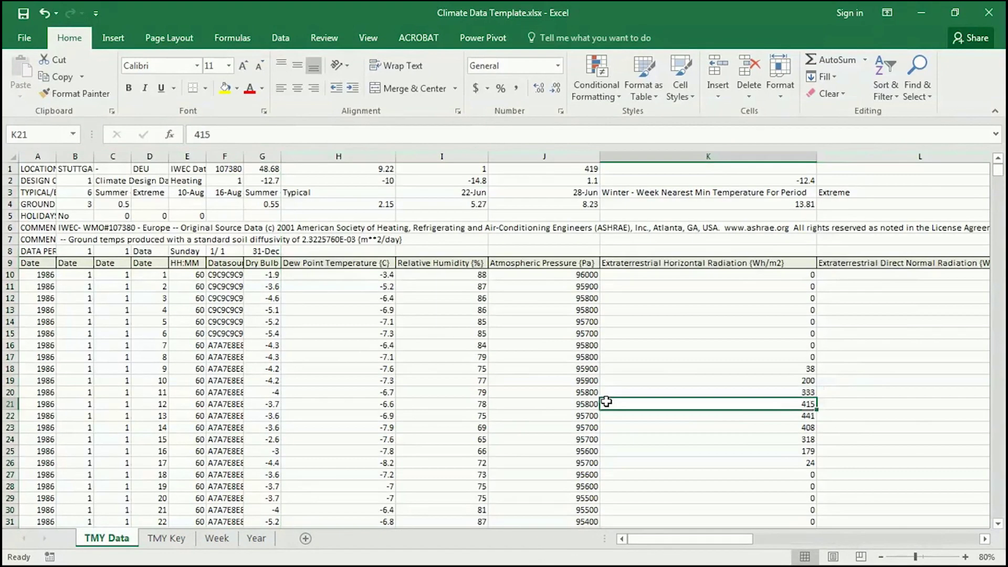
click(327, 262)
click(427, 261)
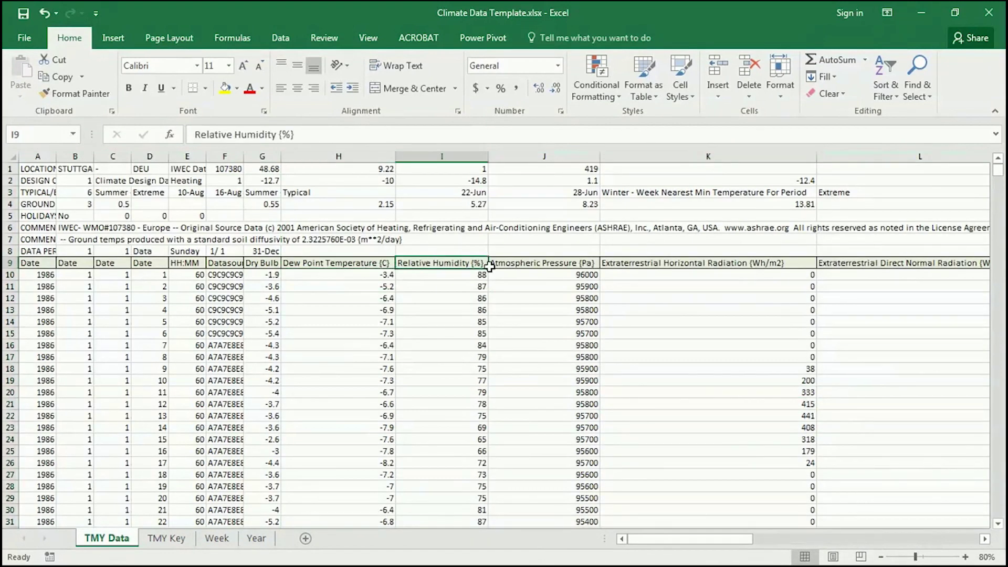
click(572, 266)
click(727, 265)
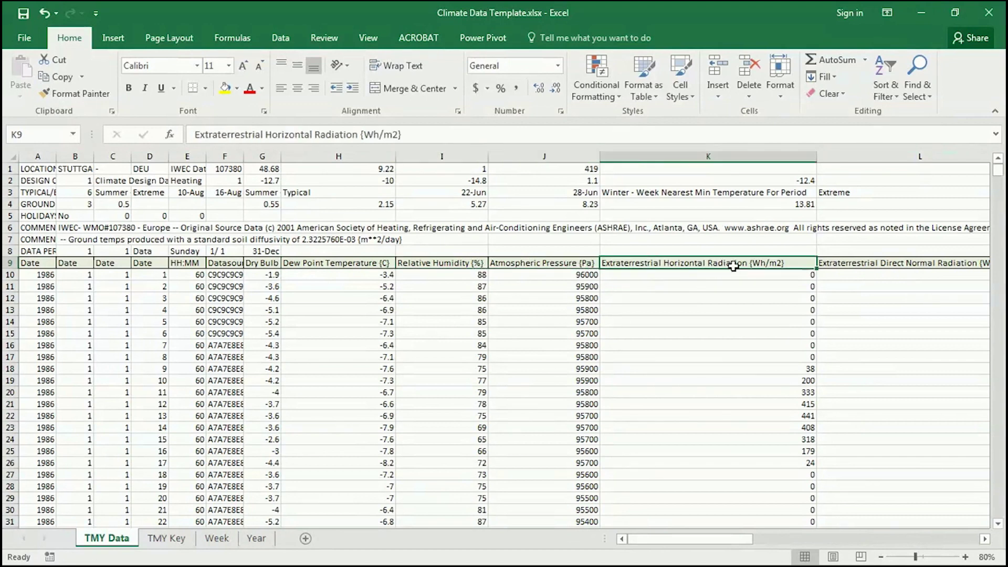
key(Right)
key(Right)
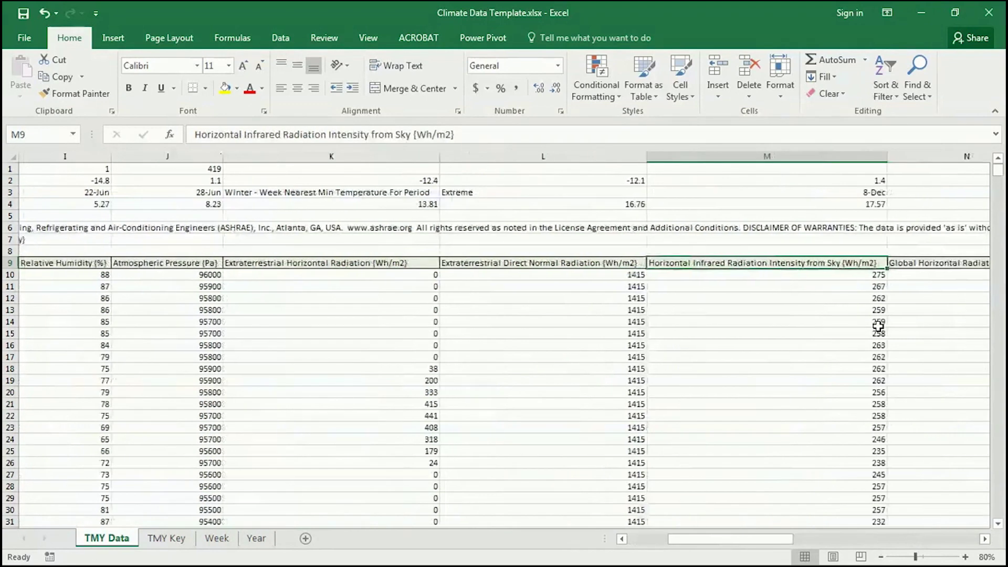
key(Right)
key(Right)
key(Right)
key(Right)
key(Right)
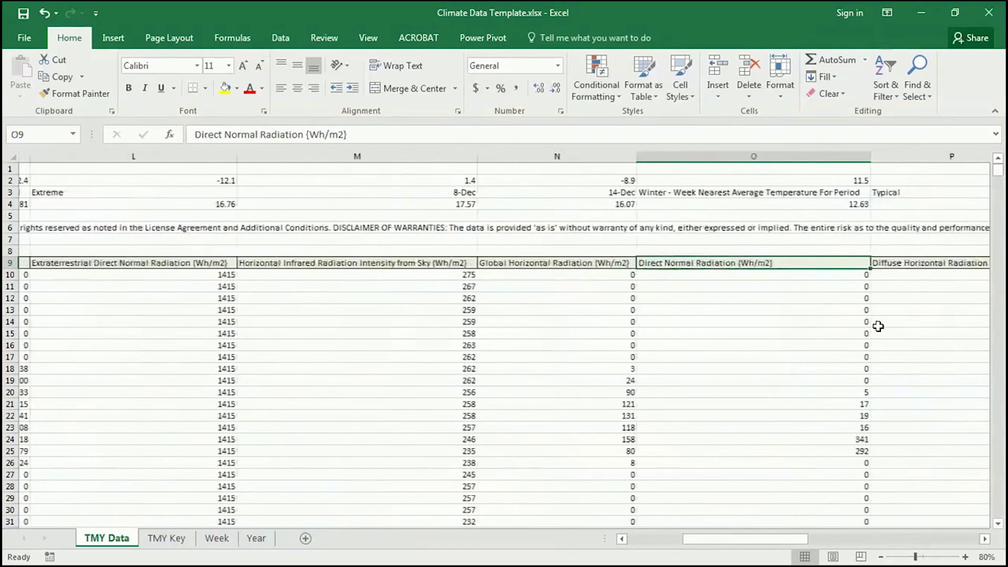
key(Right)
key(Right)
key(Right)
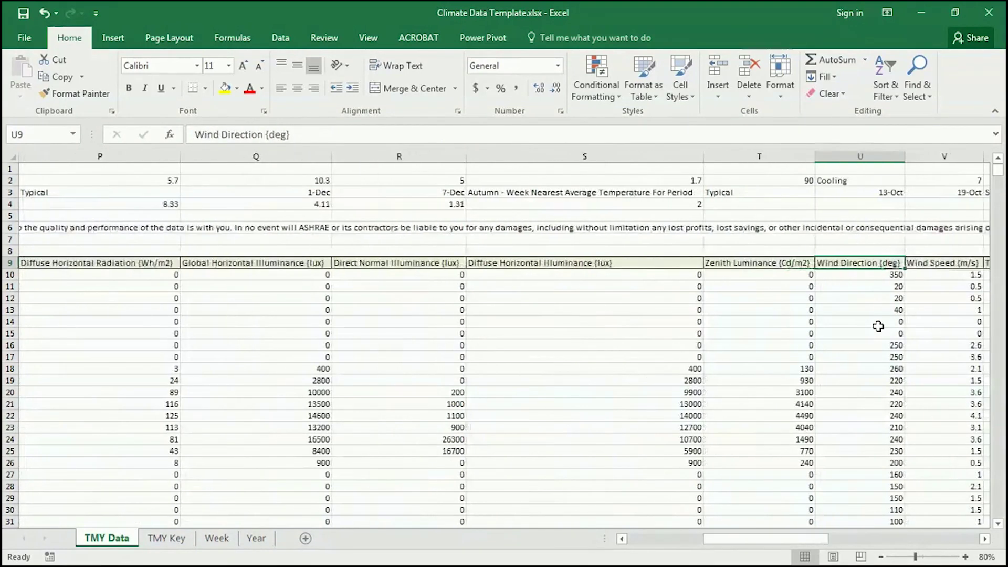
key(Right)
key(Right)
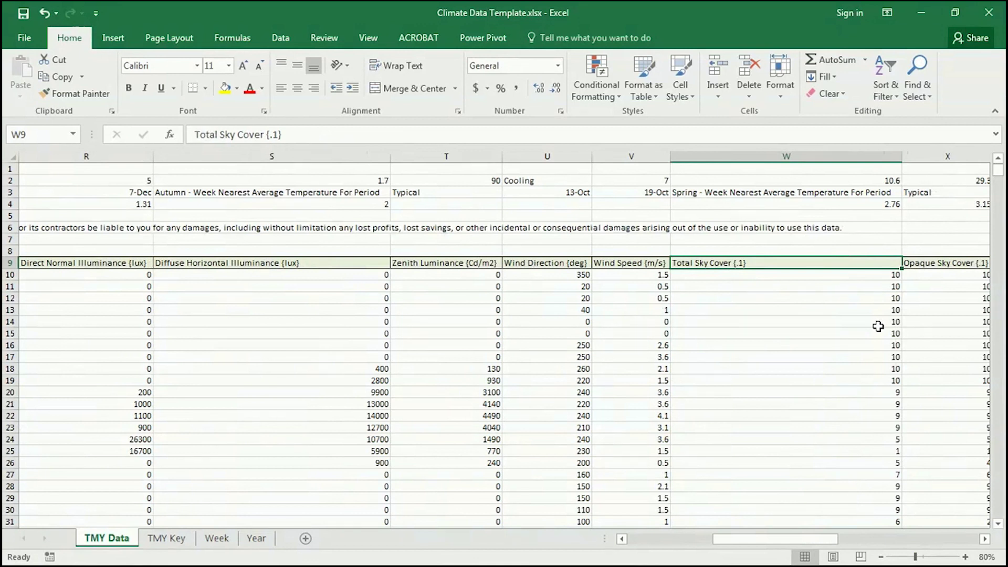
drag(355, 274, 339, 461)
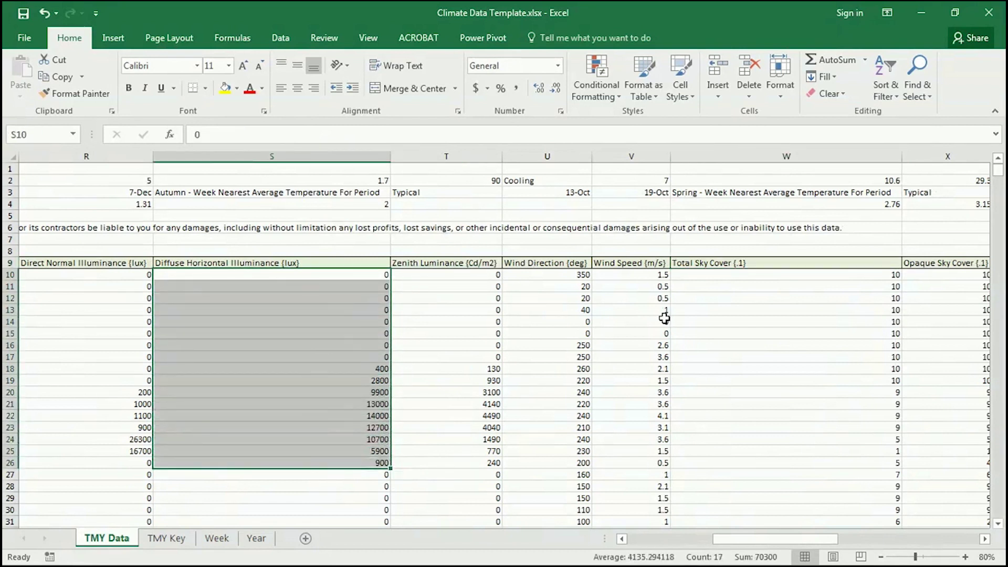
- Inspect Present Weather Observation, Codes, Precipitable Water, Aerosol Optical Depth and Snow Depth values
click(790, 303)
key(Right)
key(Right)
key(Right)
key(Right)
key(Right)
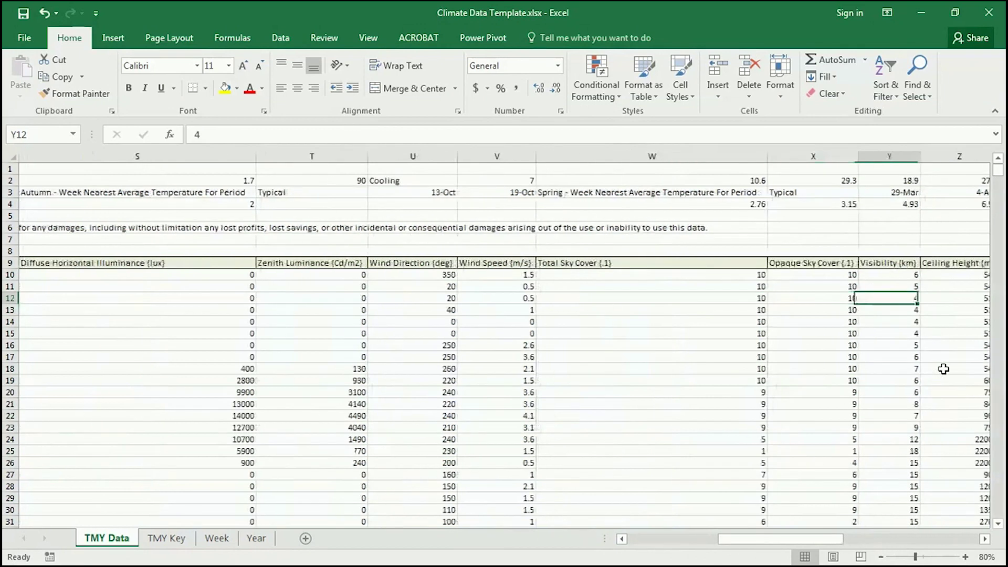
key(Left)
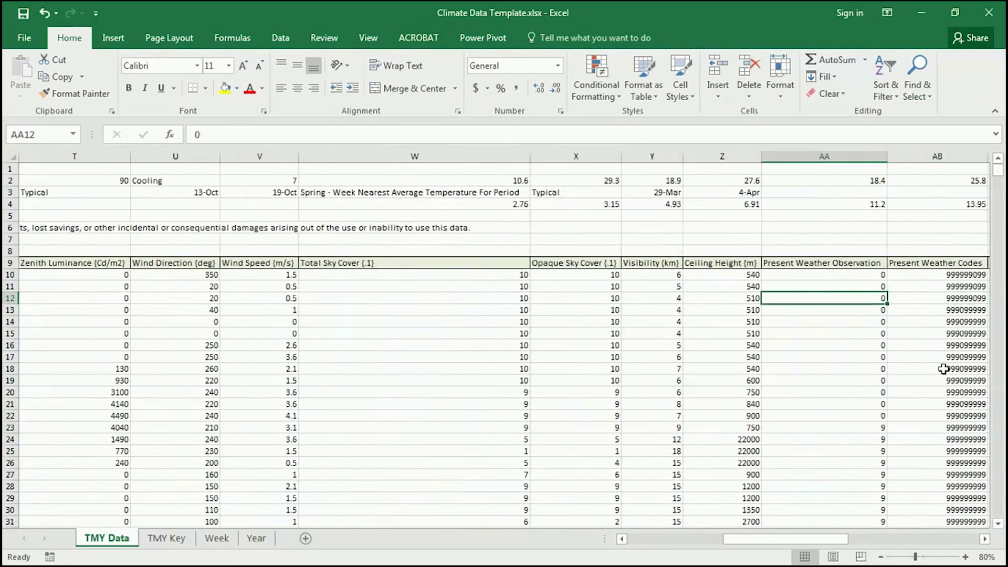
key(Right)
key(Right)
key(Right)
key(Right)
key(Right)
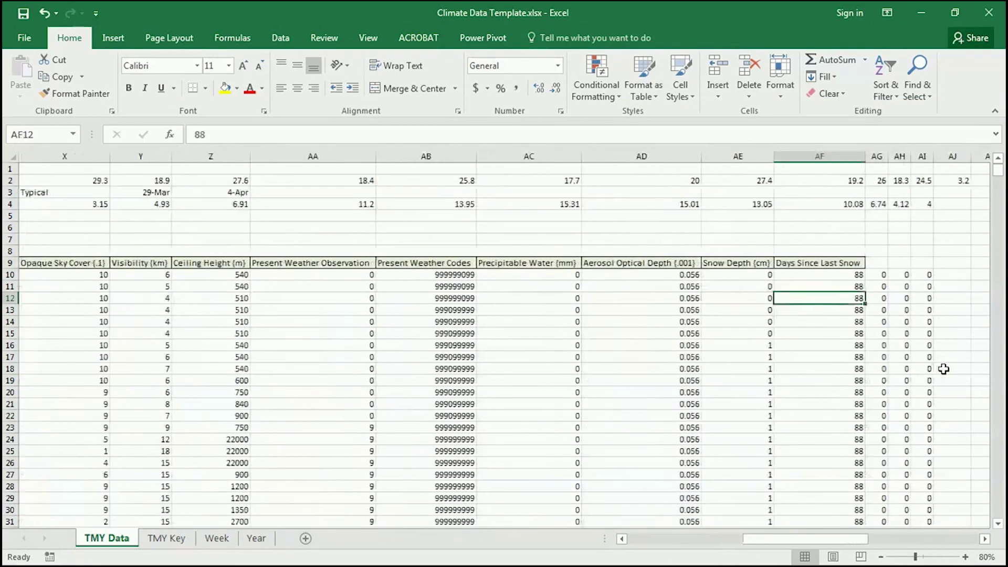
click(348, 257)
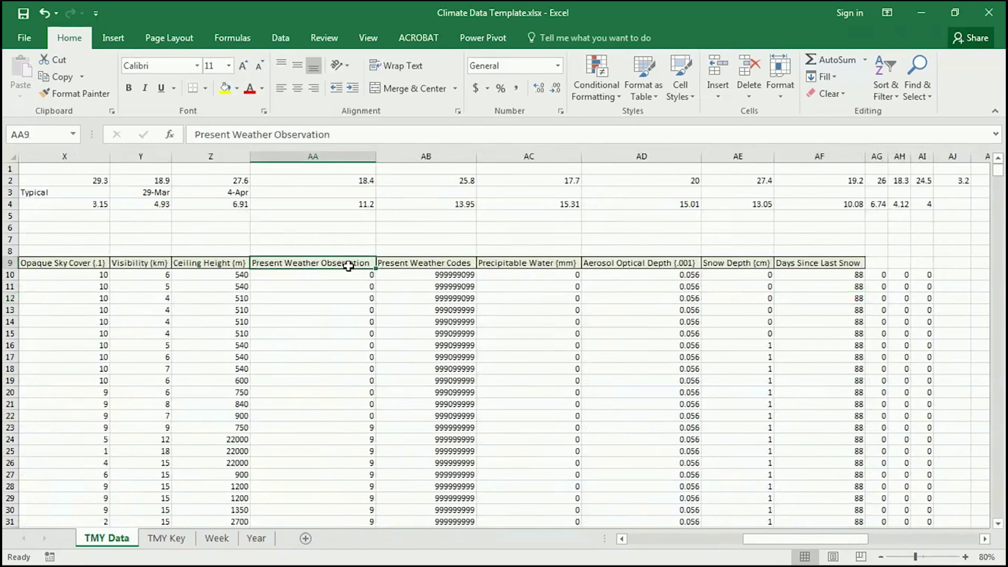
drag(349, 286, 345, 426)
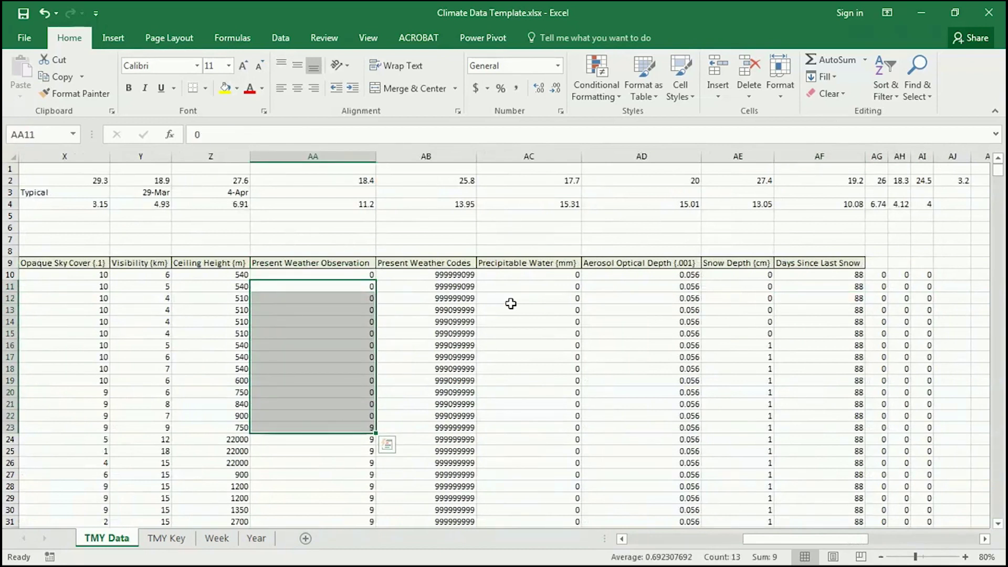
drag(460, 275, 455, 392)
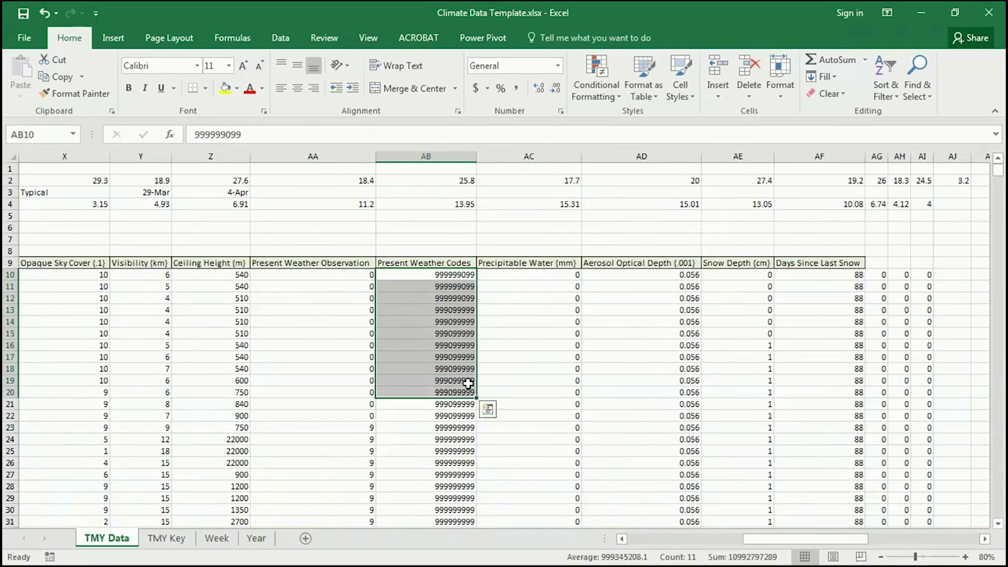
drag(548, 275, 546, 430)
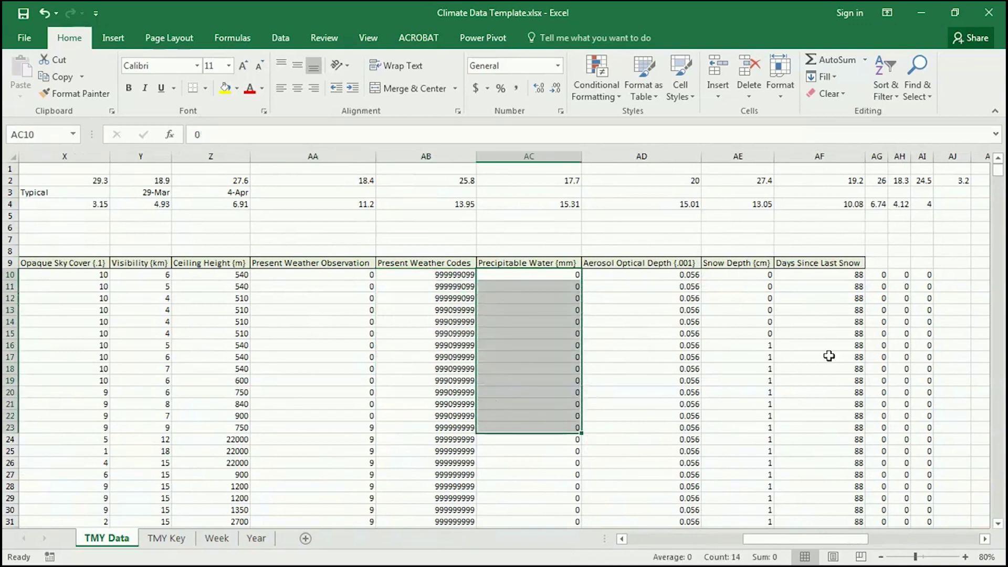
drag(641, 286, 639, 495)
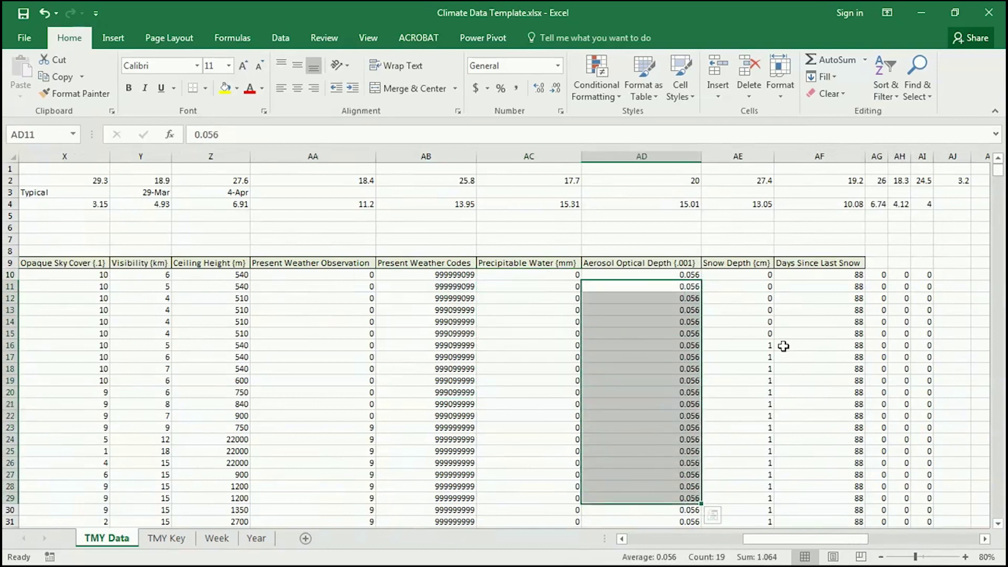
drag(759, 301, 756, 394)
- Check Snow Depth and Days Since Last Snow values, then go to the Week sheet
click(749, 435)
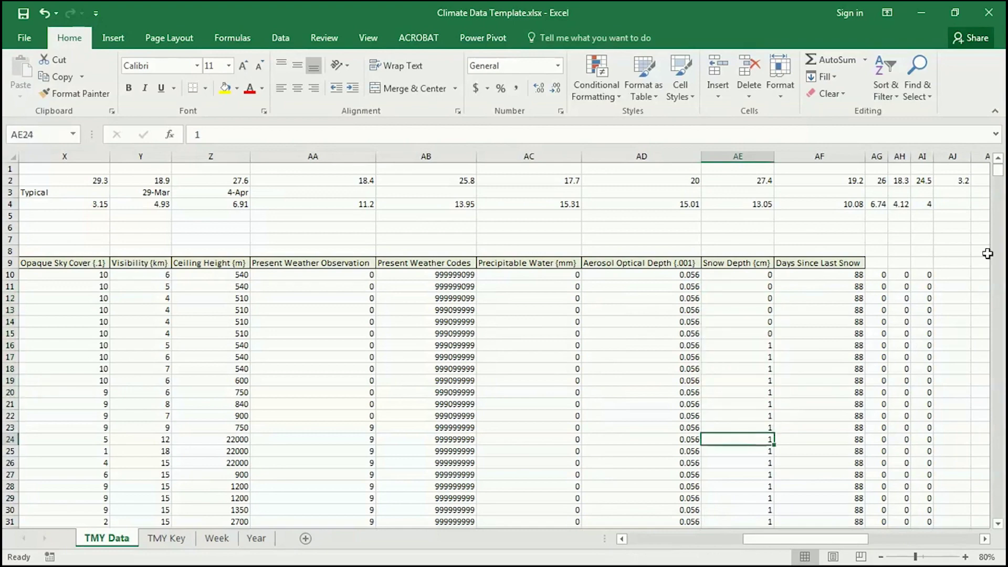
drag(998, 171, 982, 143)
drag(733, 309, 731, 387)
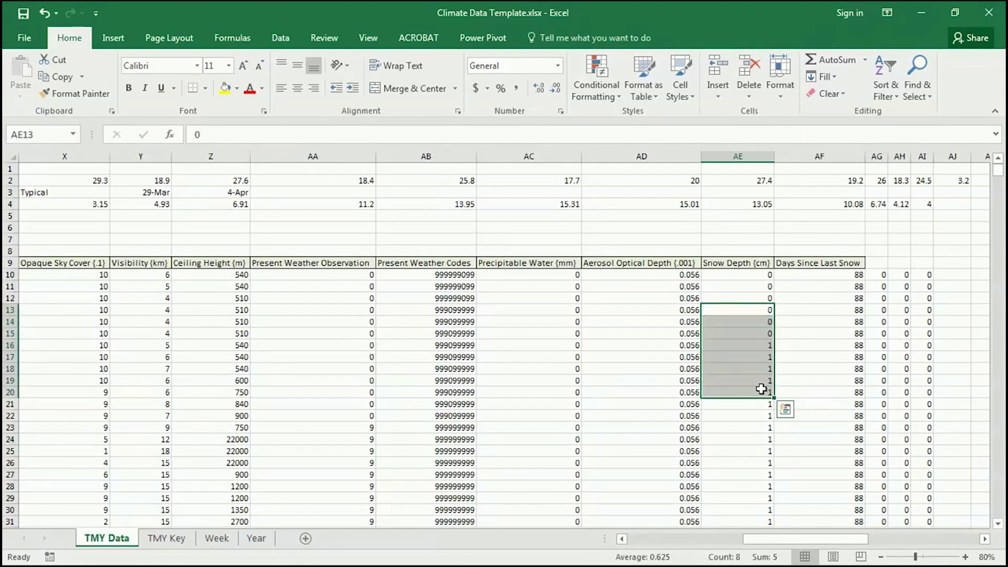
click(819, 337)
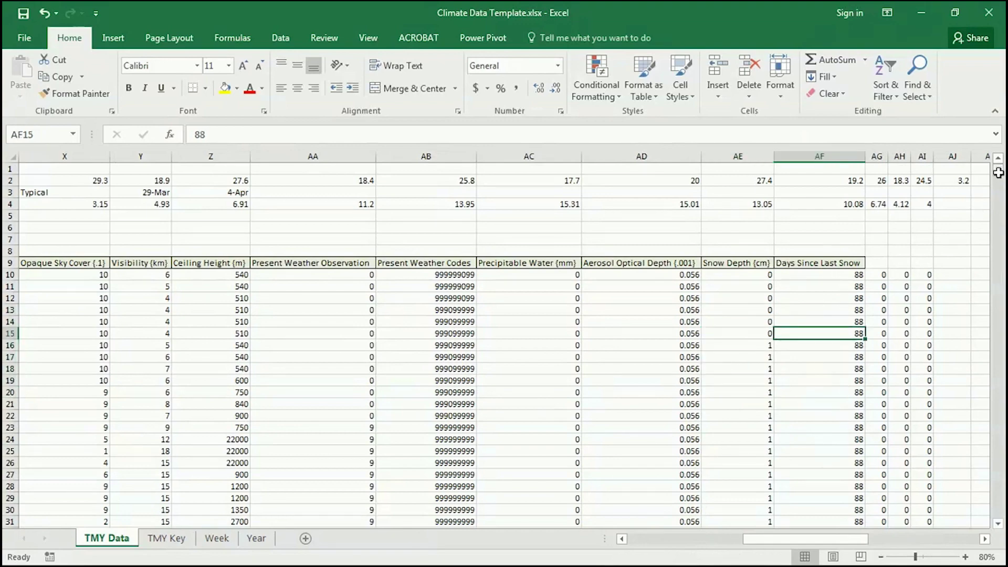
mouse_move(999, 173)
mouse_down()
mouse_move(1000, 472)
mouse_move(999, 156)
mouse_up()
click(813, 301)
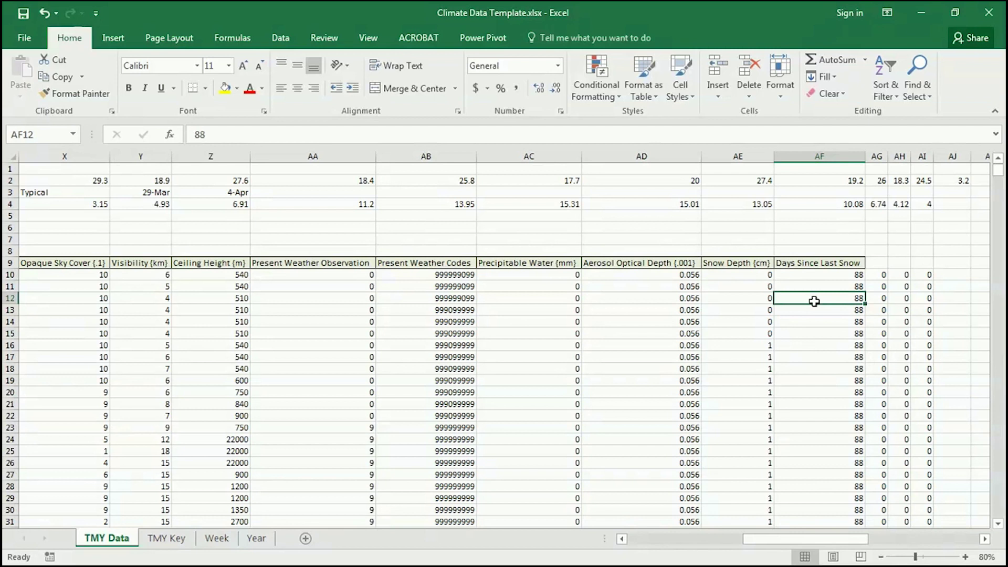
drag(845, 538, 838, 538)
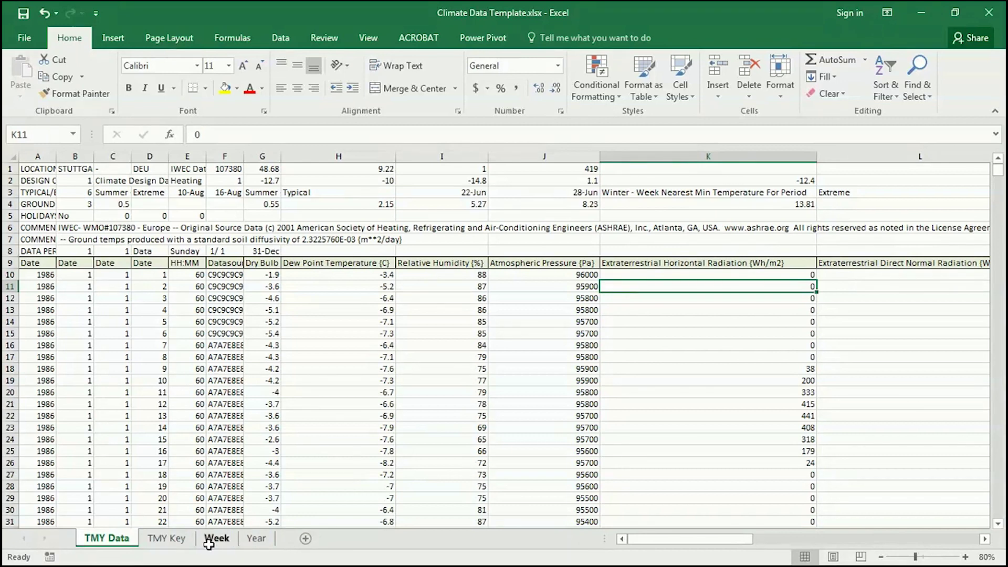
click(218, 540)
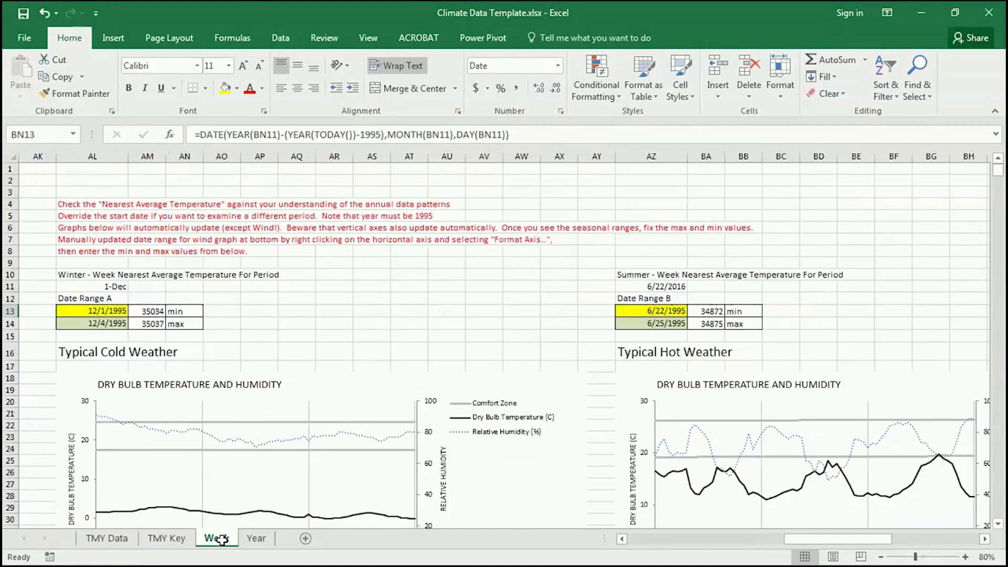
drag(837, 539, 678, 540)
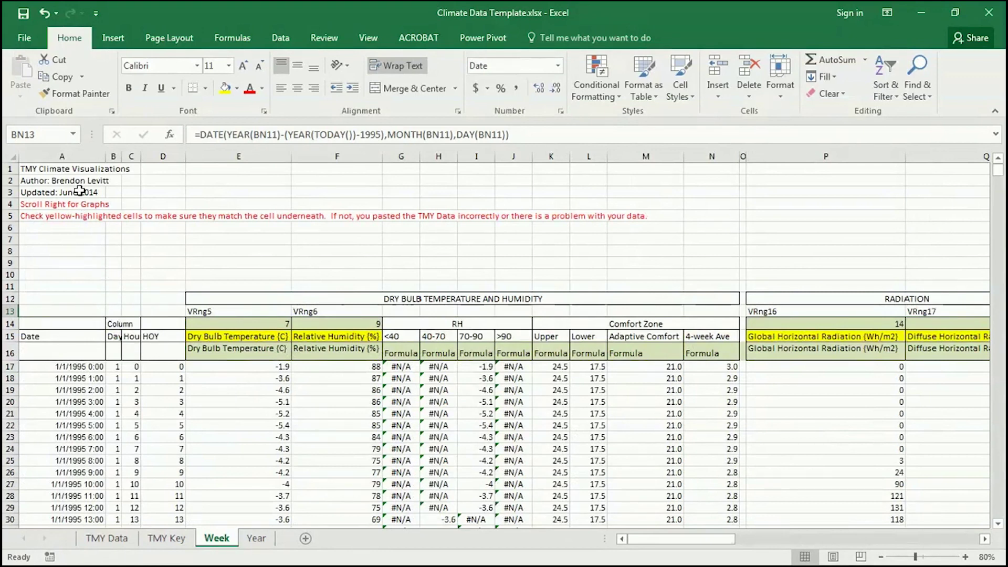
- Read the Week sheet notes and select the header formula pairs E15:E16 and F15:F16
click(24, 205)
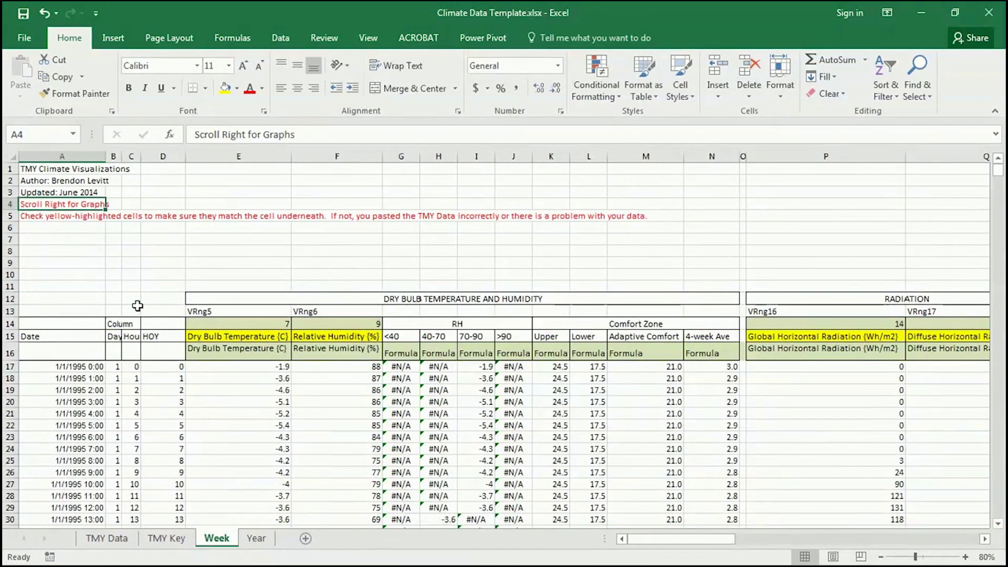
click(65, 218)
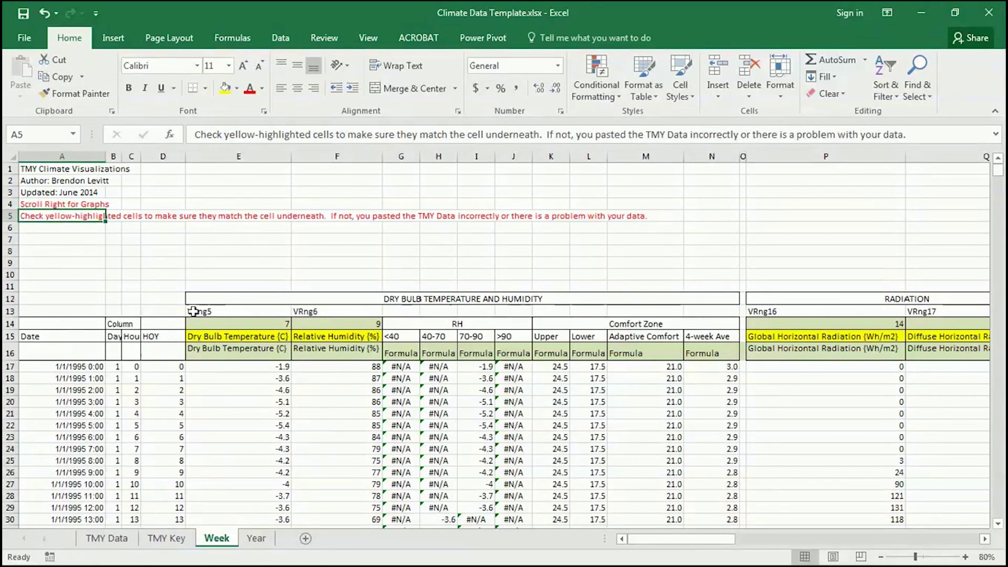
click(268, 336)
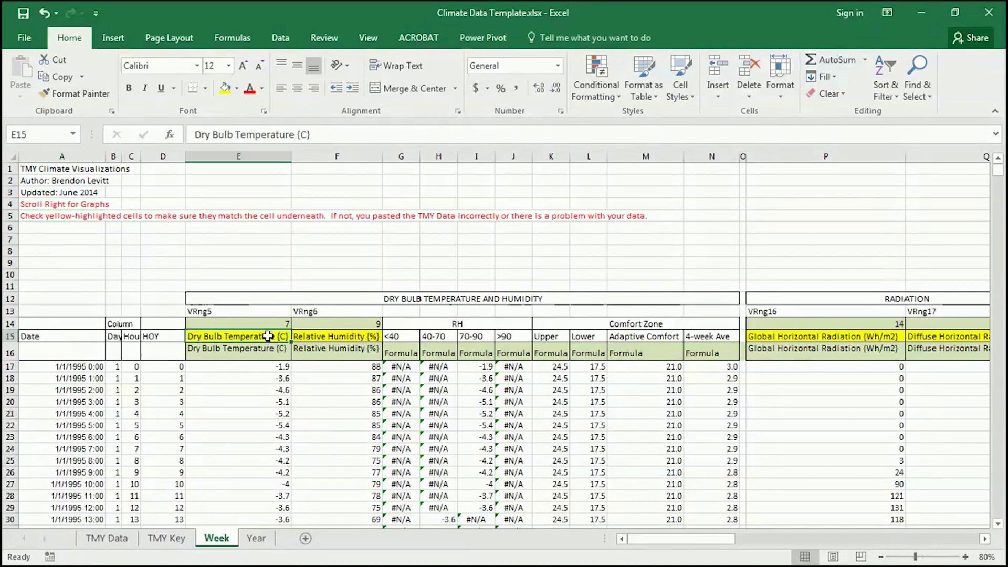
click(255, 353)
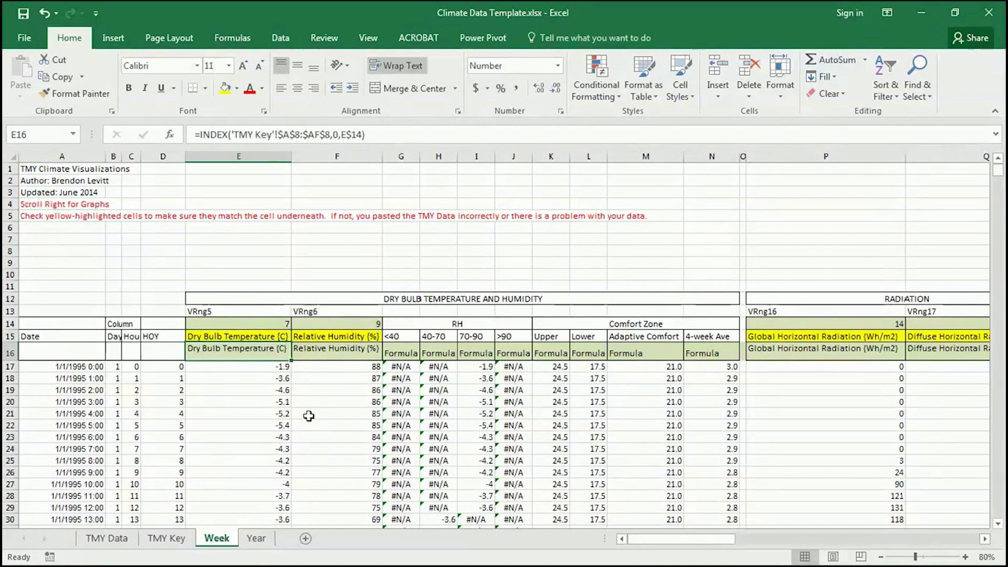
drag(279, 339, 279, 353)
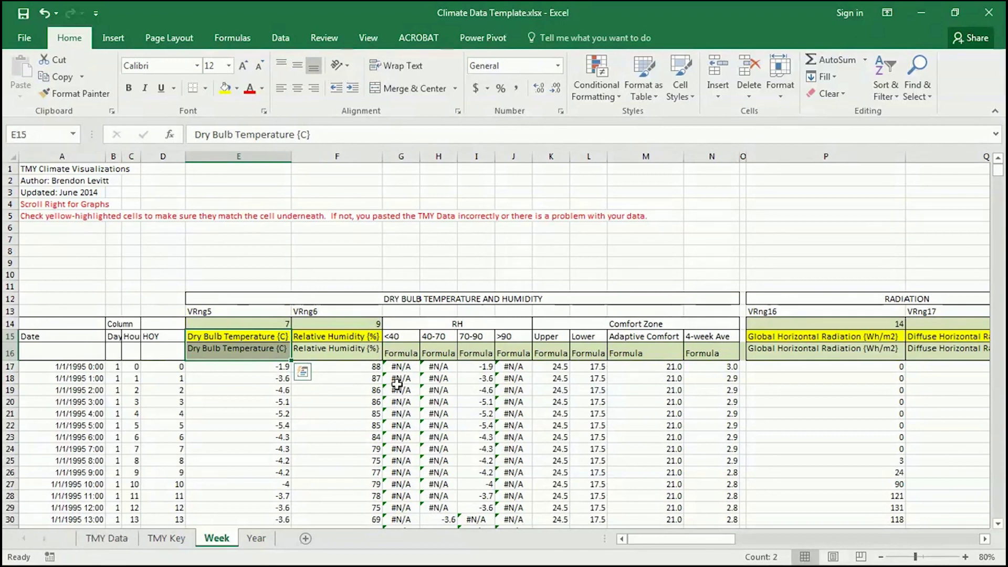
drag(345, 337, 346, 346)
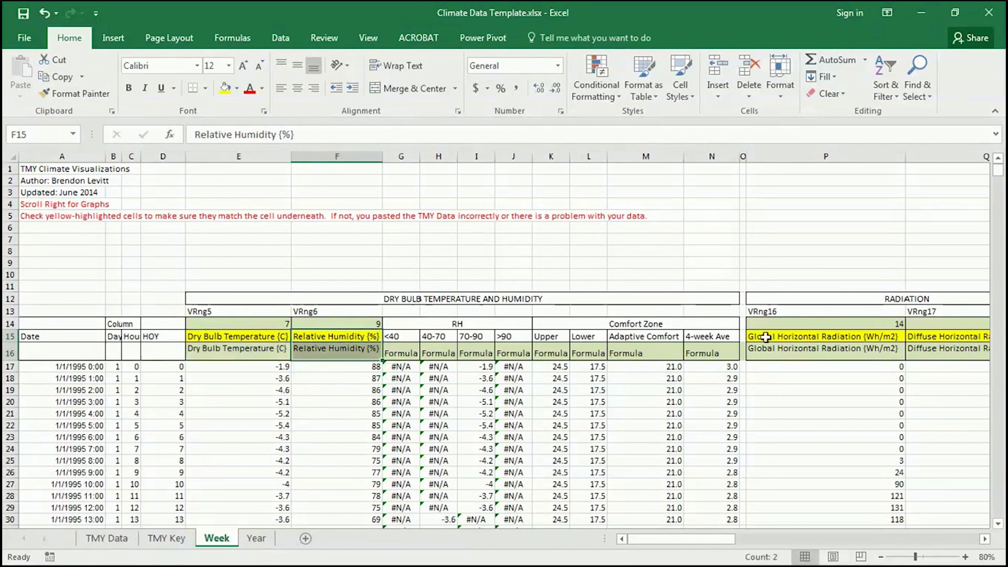
- Paste the F15:F16 header formulas into P15, Q15 and S15, then select AA15:AA16
click(765, 337)
key(ctrl+v)
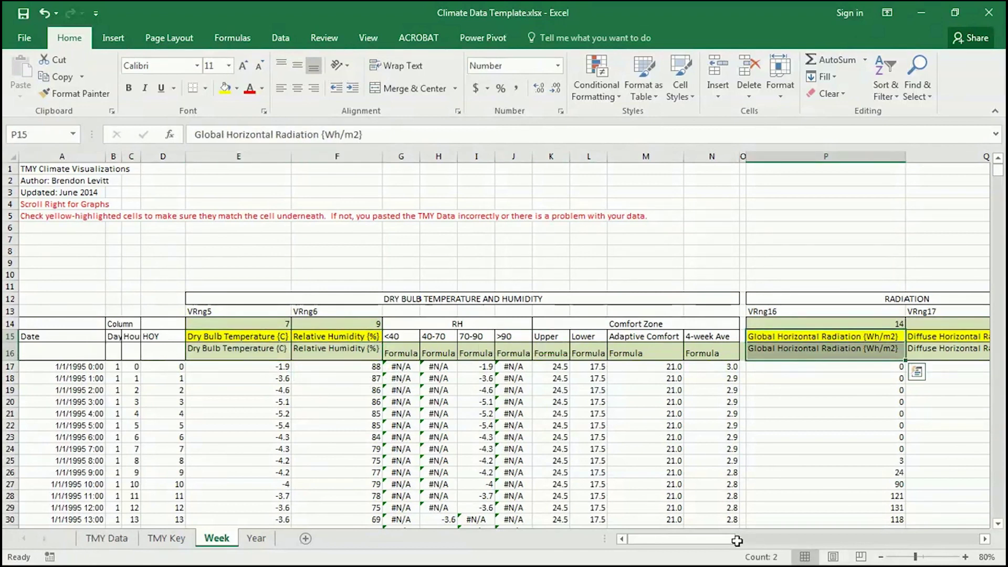
drag(738, 540, 767, 532)
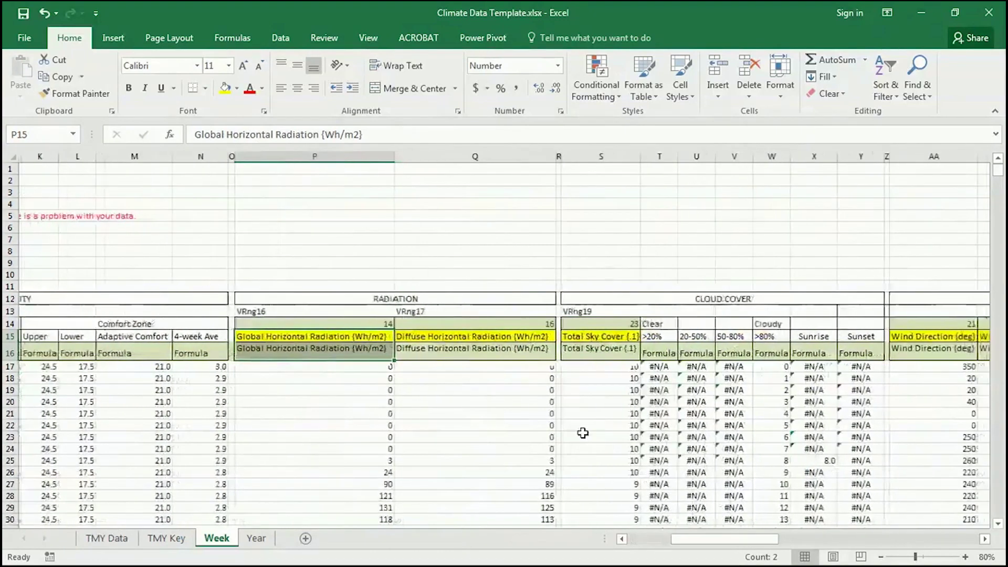
click(491, 337)
key(ctrl+v)
click(579, 331)
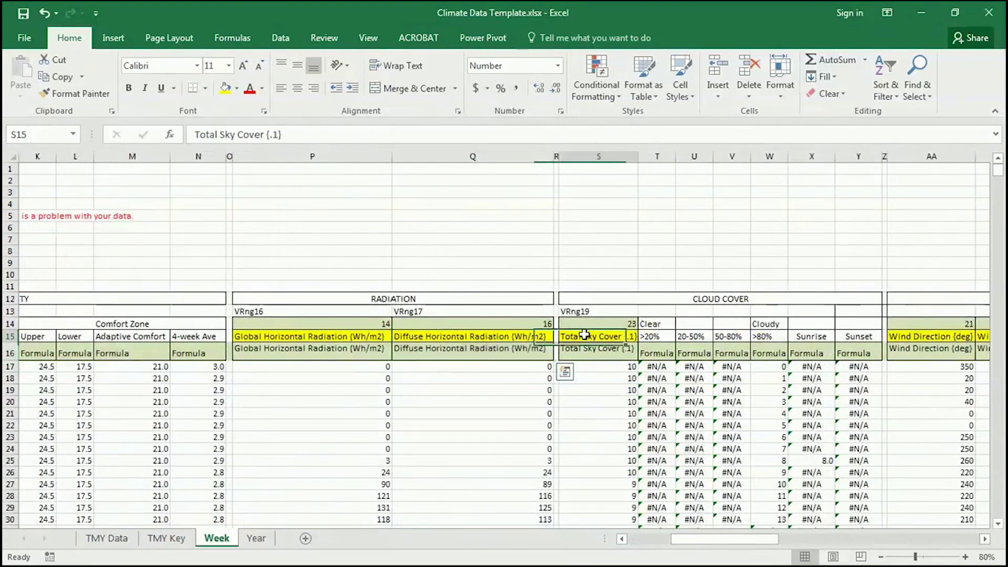
key(ctrl+v)
drag(937, 336, 939, 351)
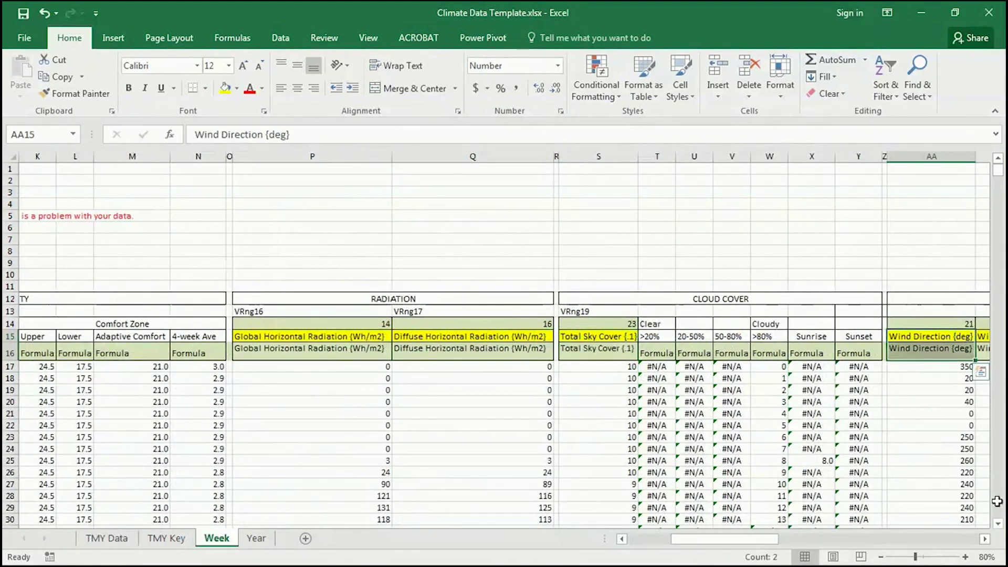
click(985, 539)
click(985, 539)
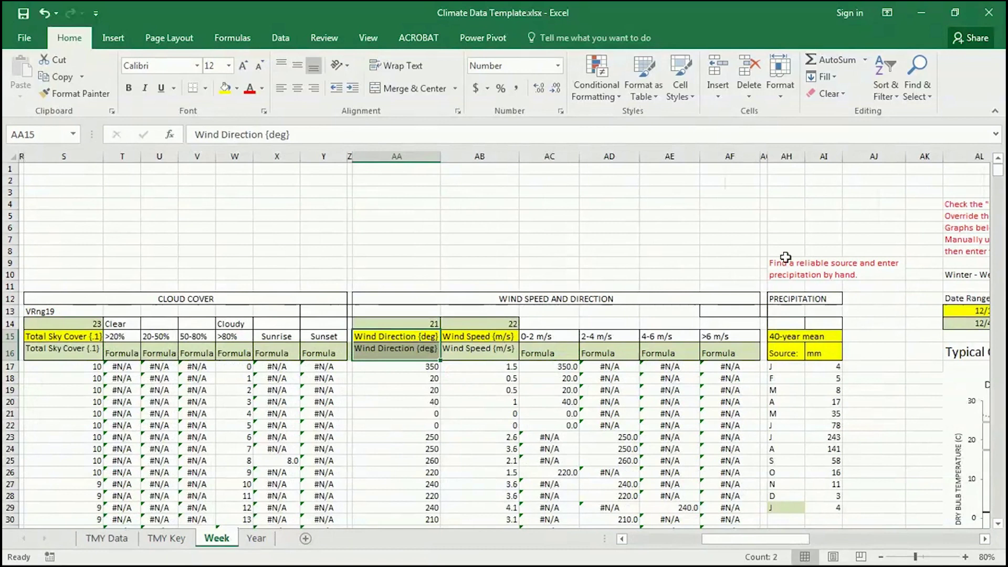
- Read the precipitation table's manual-entry note, check TMY Data, then select AI17 on Week
drag(789, 242, 883, 357)
click(876, 407)
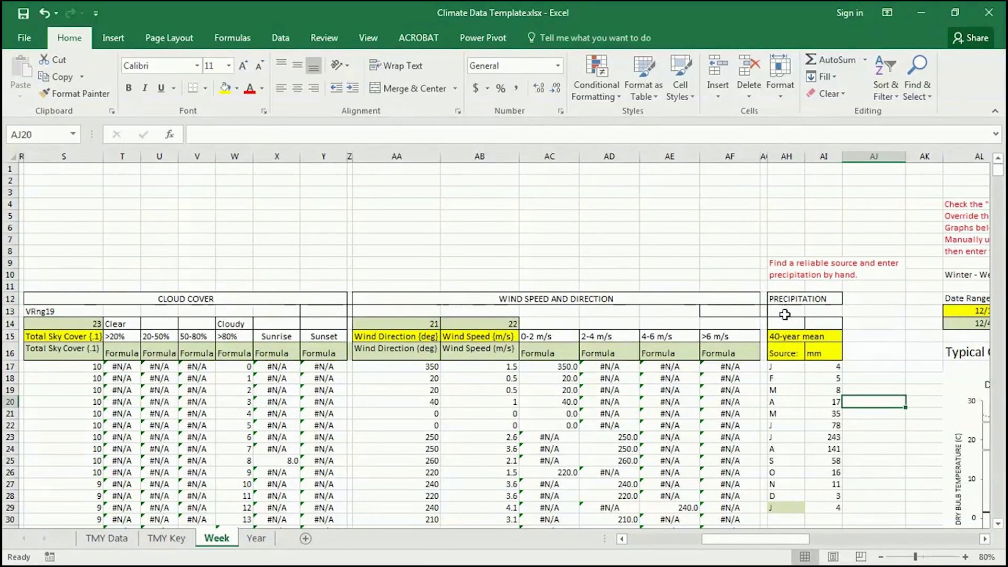
click(780, 271)
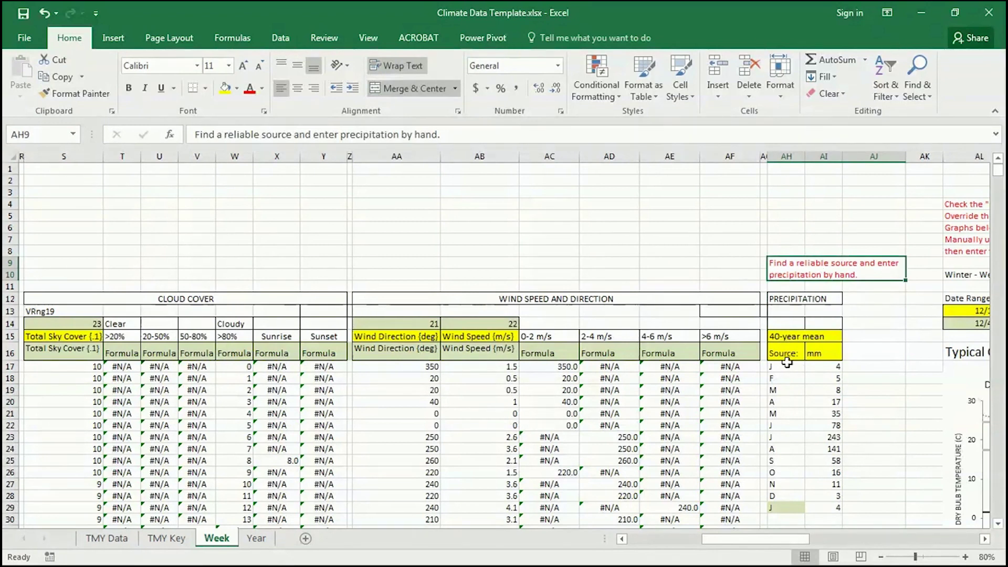
click(125, 539)
drag(661, 539, 783, 541)
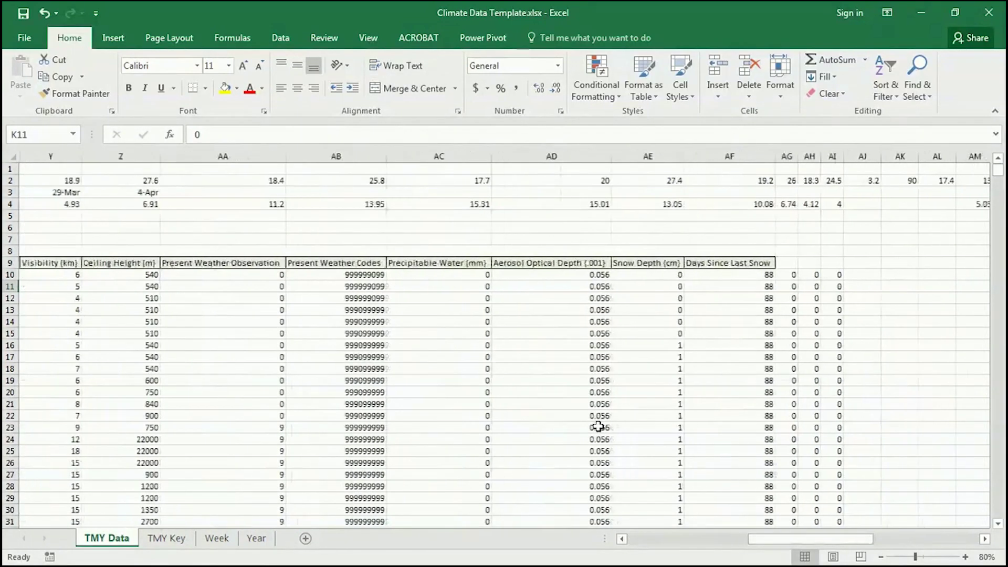
click(438, 297)
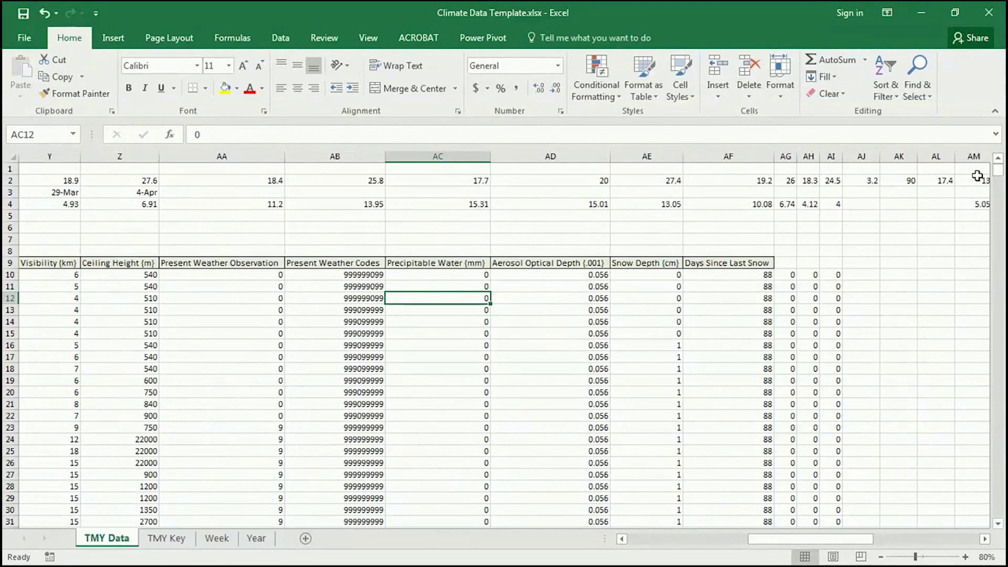
drag(998, 170, 990, 131)
click(216, 539)
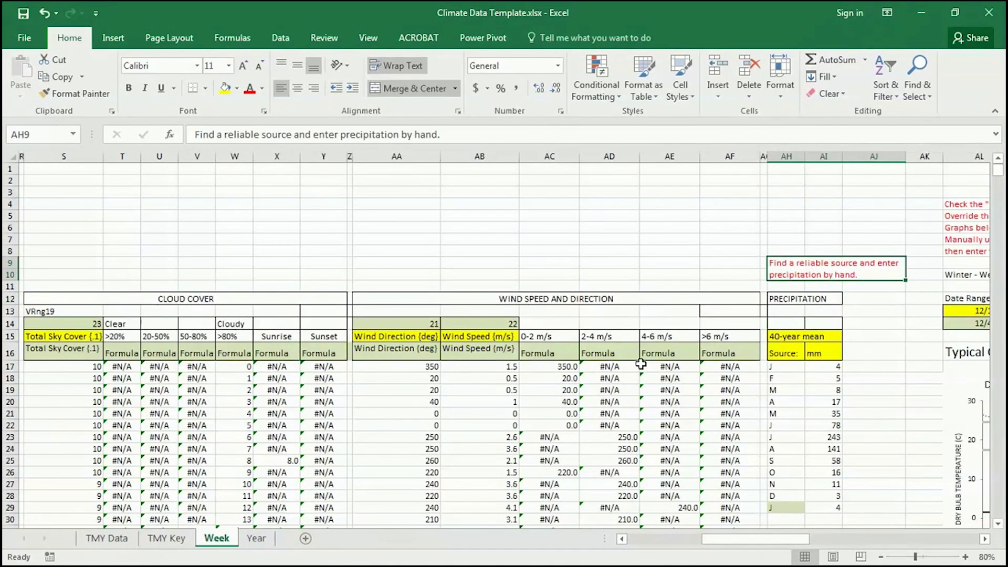
click(820, 367)
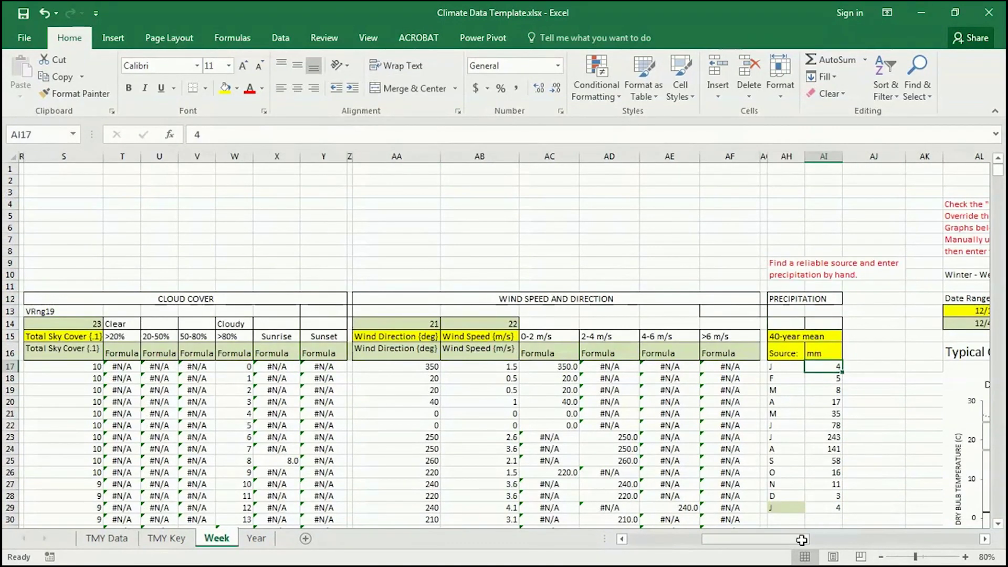
drag(786, 540, 805, 542)
- Search Google for 'stuttgart monthly precipitation' and open the weather-and-climate.com Stuttgart page
scroll(658, 383, down, 2)
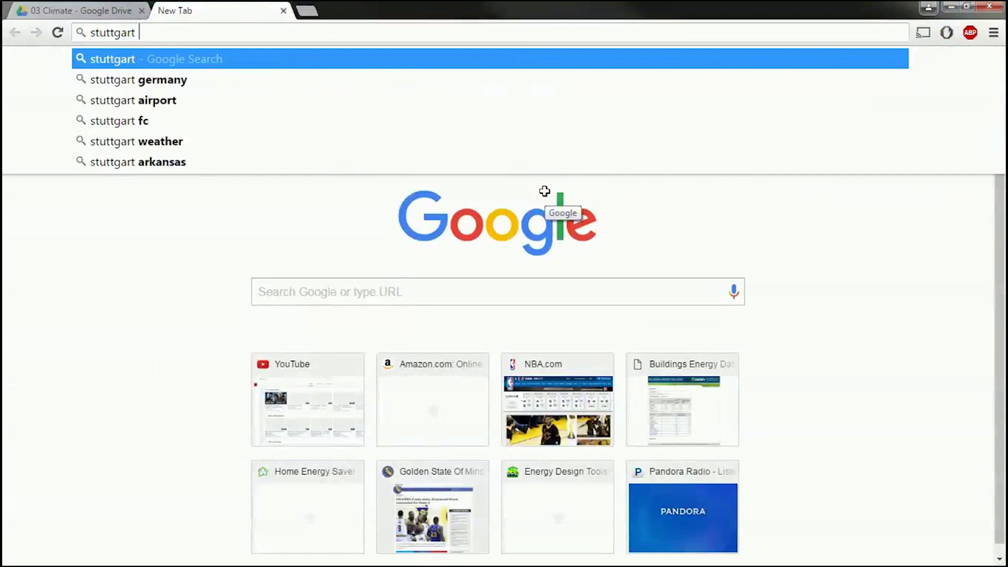
text(monthly)
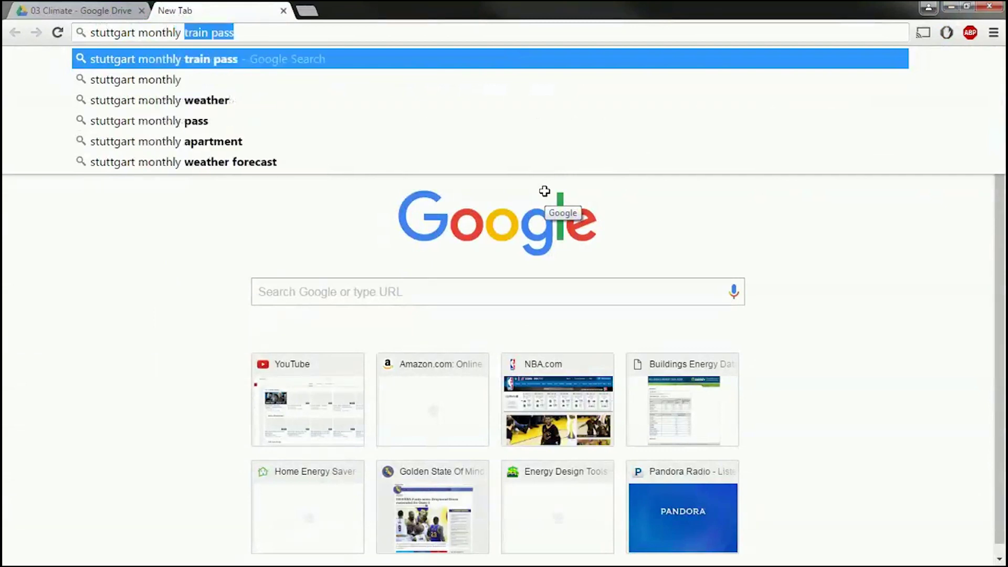
text( precip)
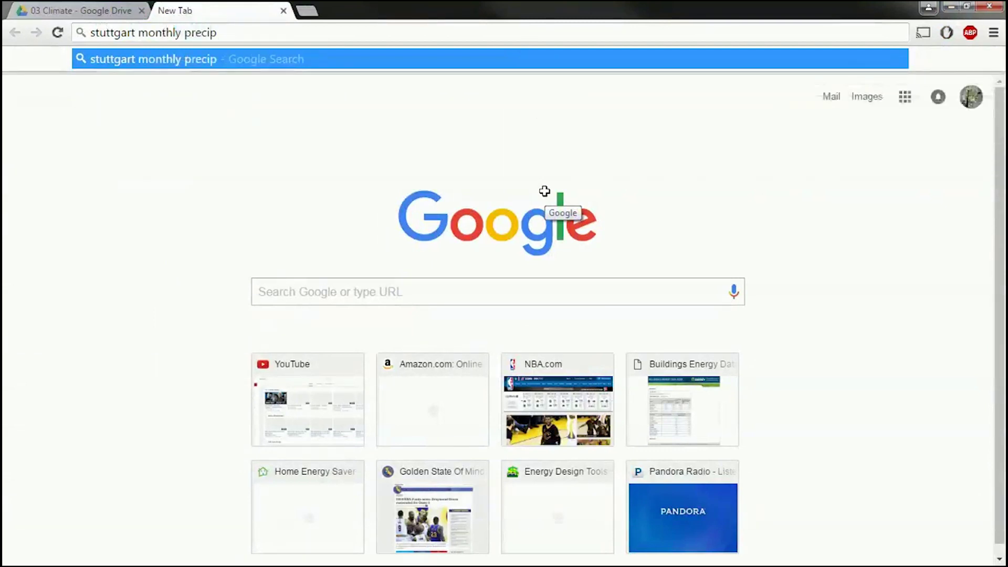
text(itation)
key(Return)
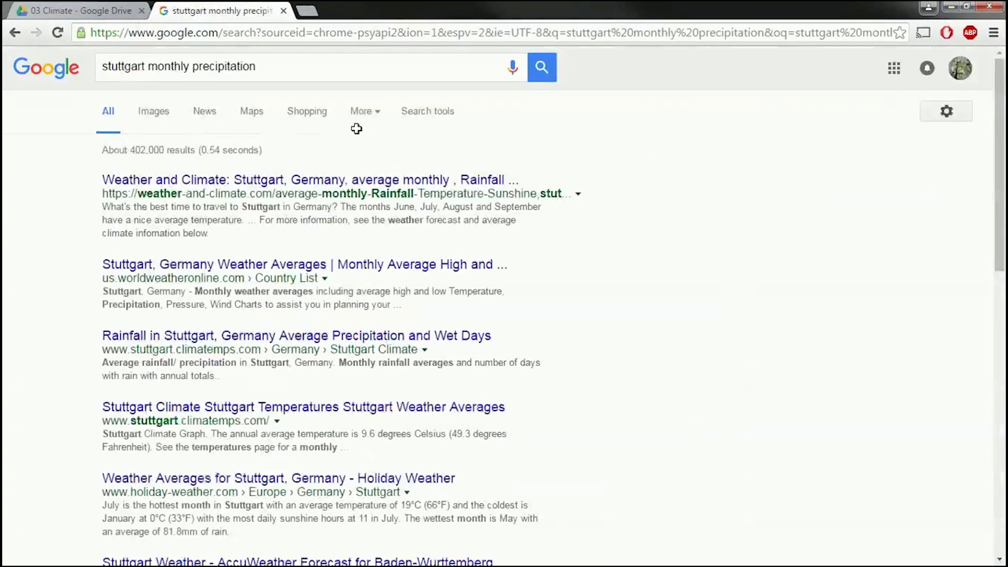
click(428, 178)
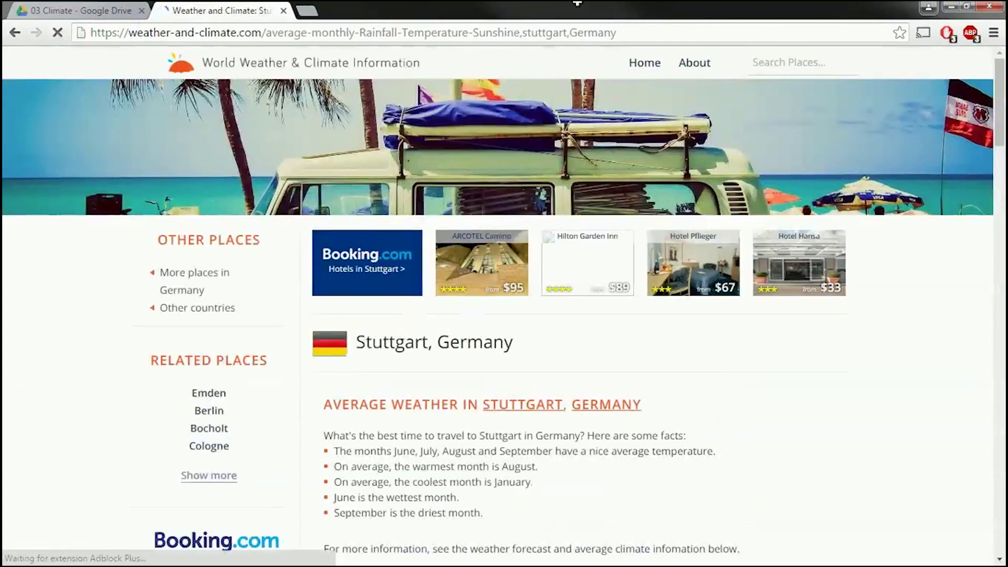
drag(399, 9, 4, 13)
- Scroll to Stuttgart's monthly precipitation chart, widen the browser, and return to Excel
scroll(238, 301, down, 10)
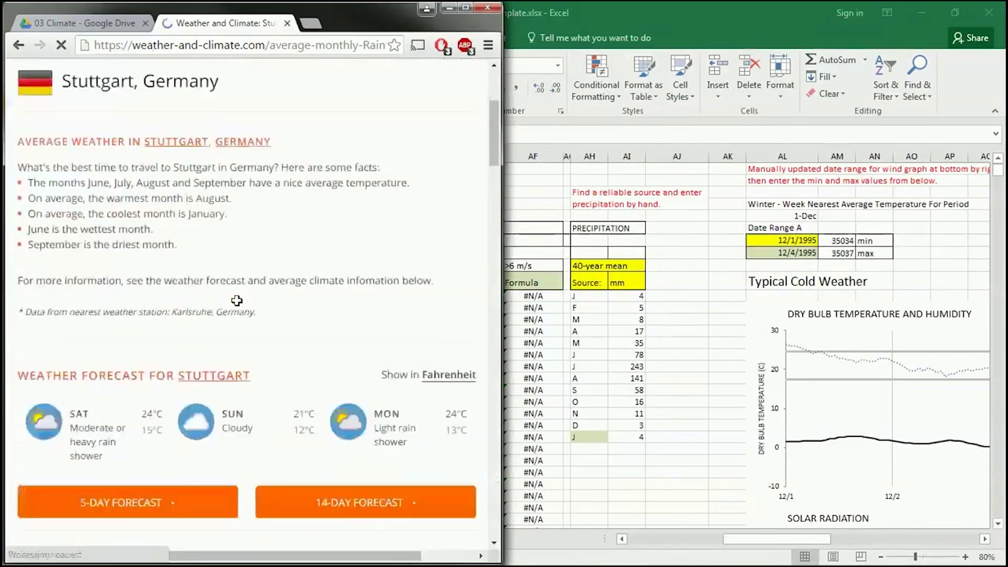
scroll(238, 301, down, 5)
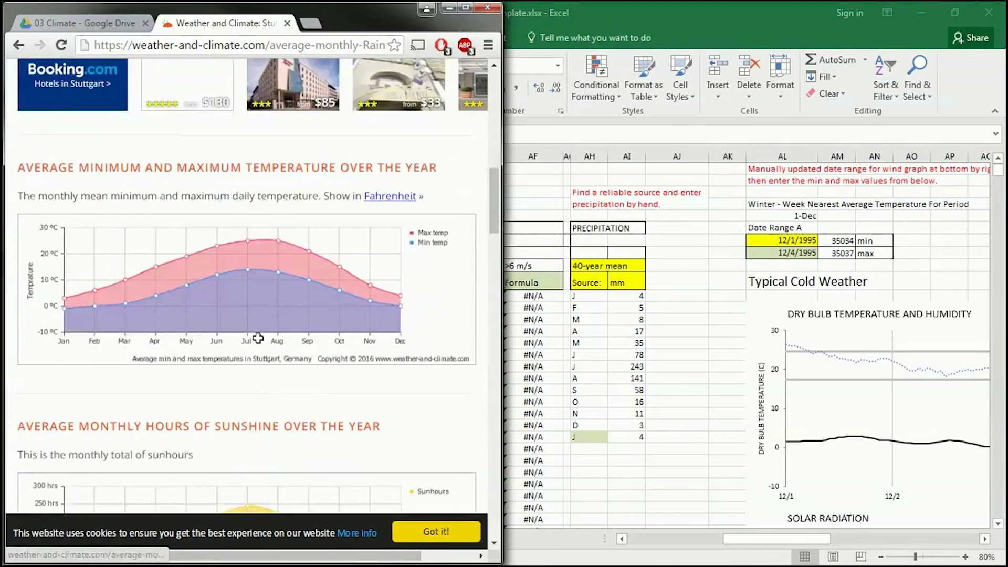
scroll(319, 371, down, 10)
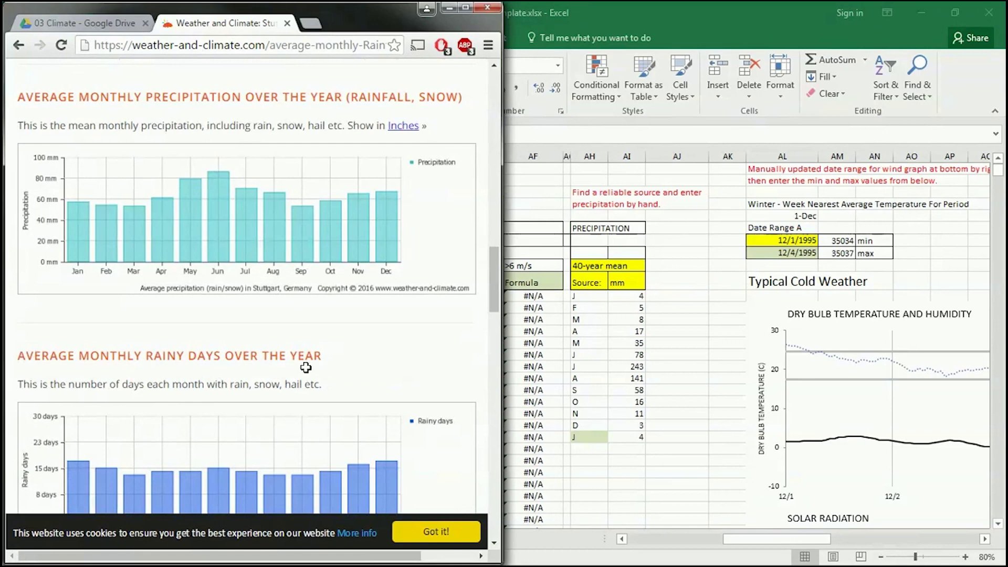
drag(500, 351, 598, 383)
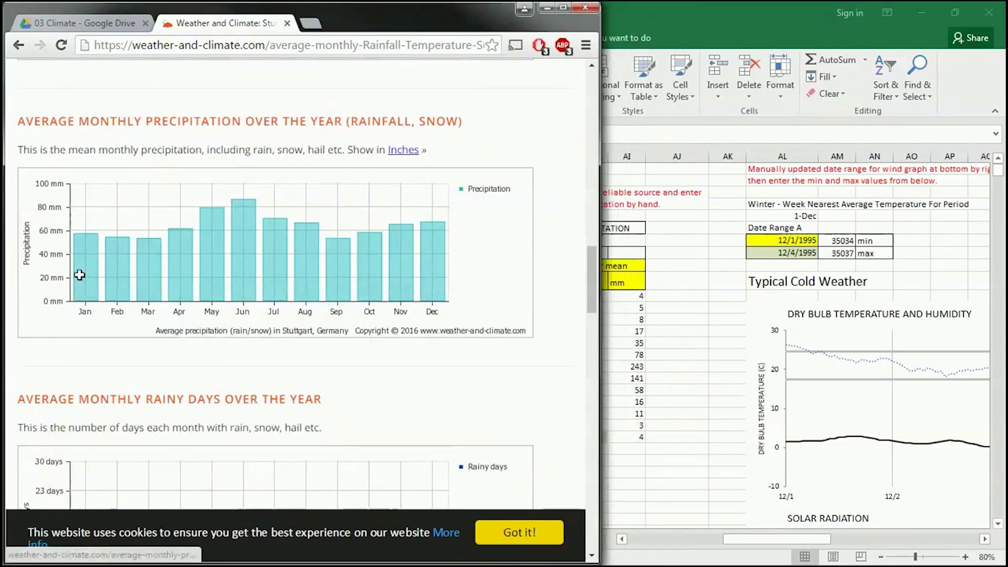
click(630, 297)
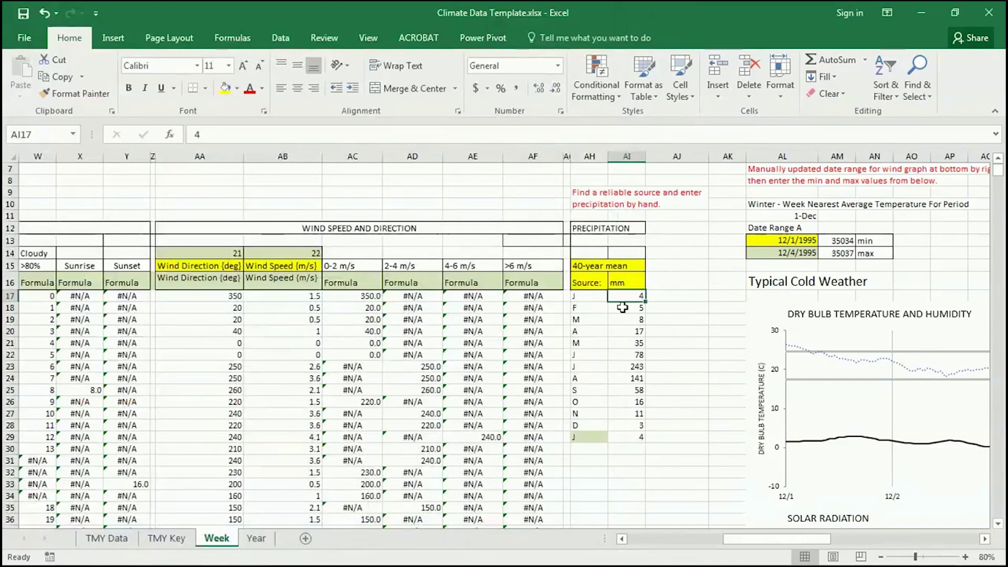
- Enter 58, 55, 50, 61, 80, 85, 70, 65, 56, 59, 62, 65 in AI17:AI28
key(super+Down)
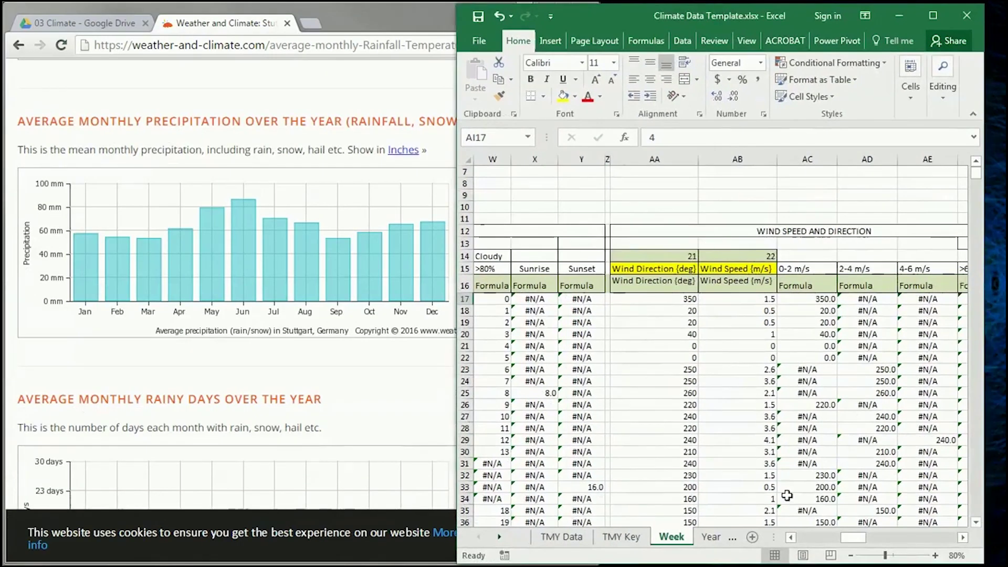
click(885, 542)
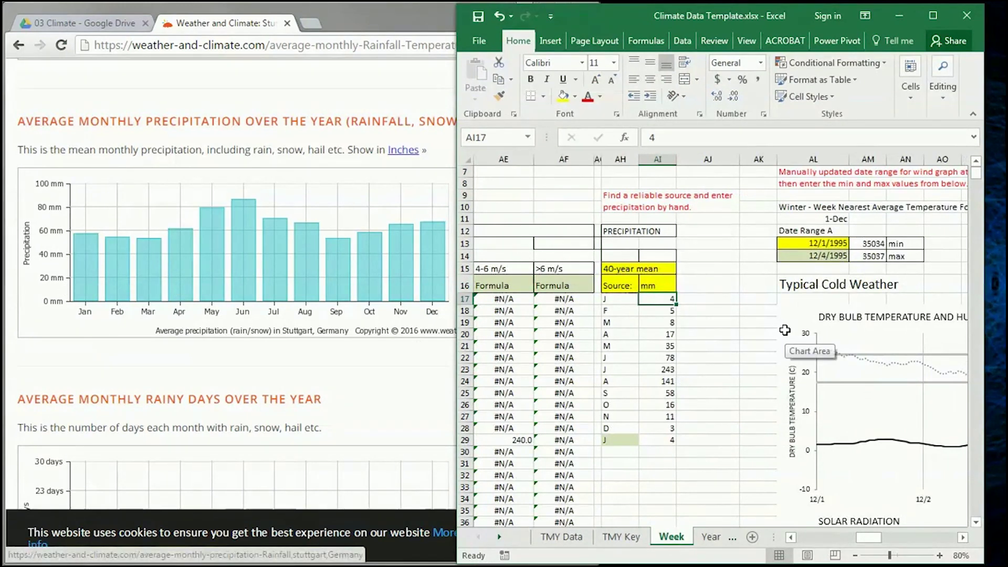
text(58)
key(Return)
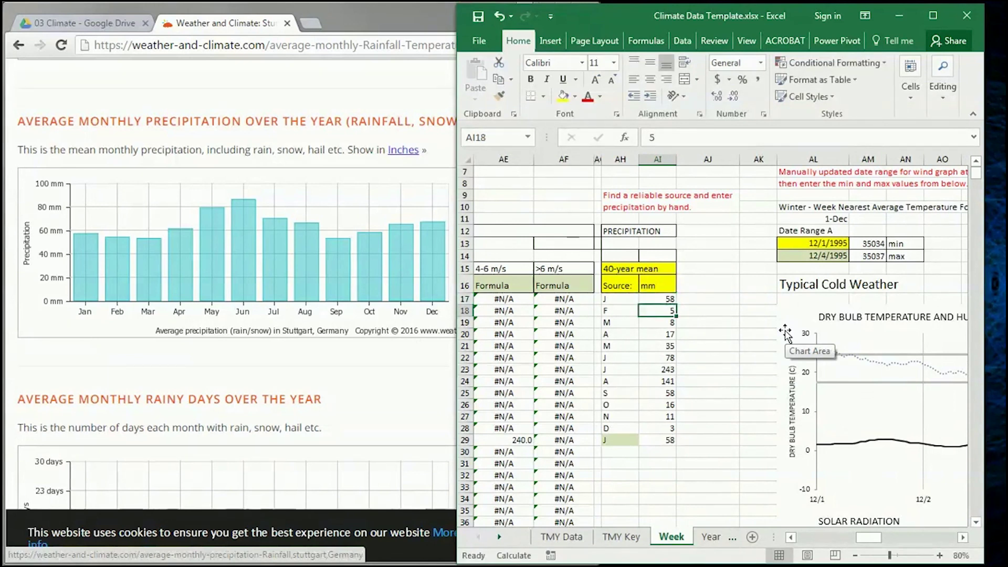
text(55)
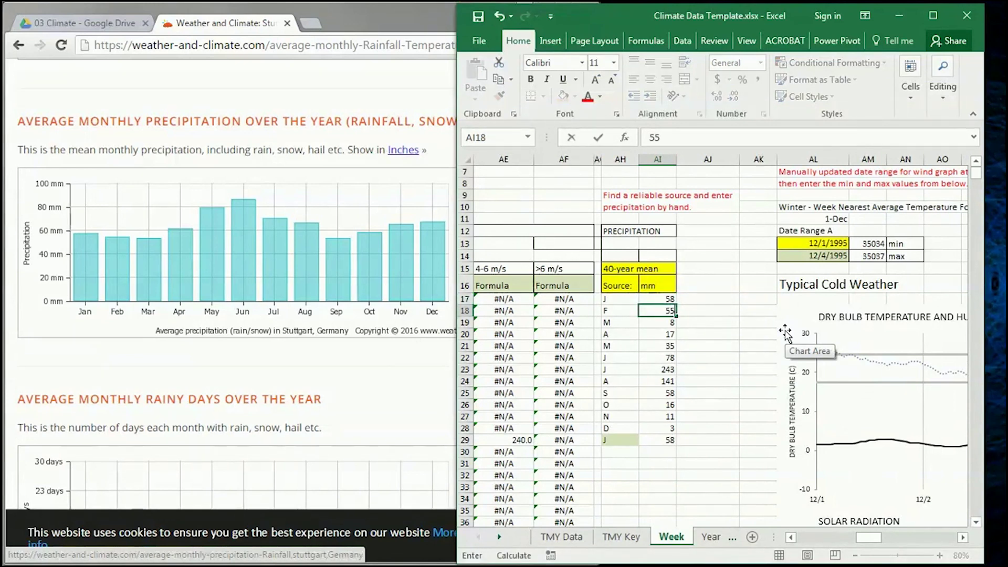
key(Return)
text(50)
key(Return)
text(61)
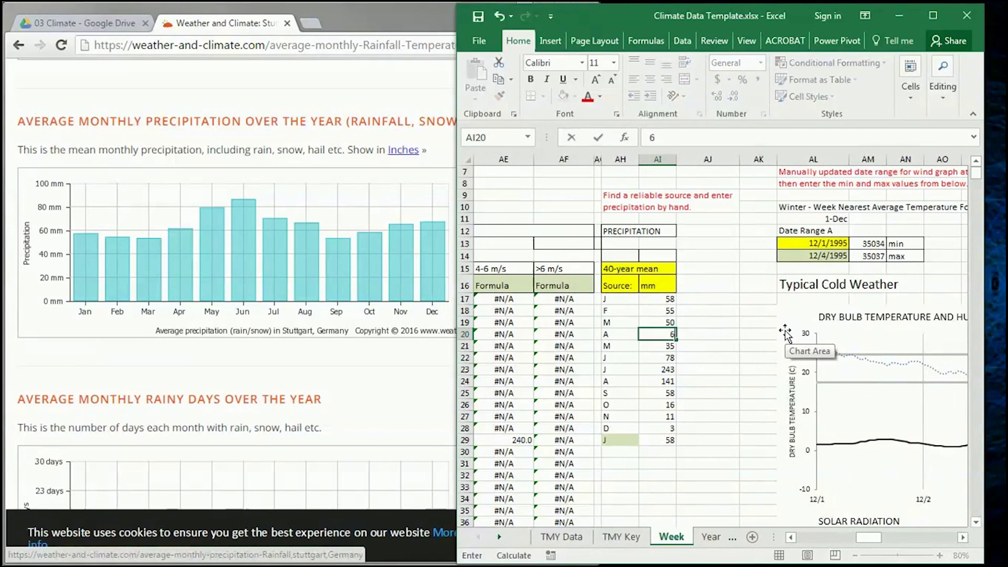
key(Return)
text(80)
key(Return)
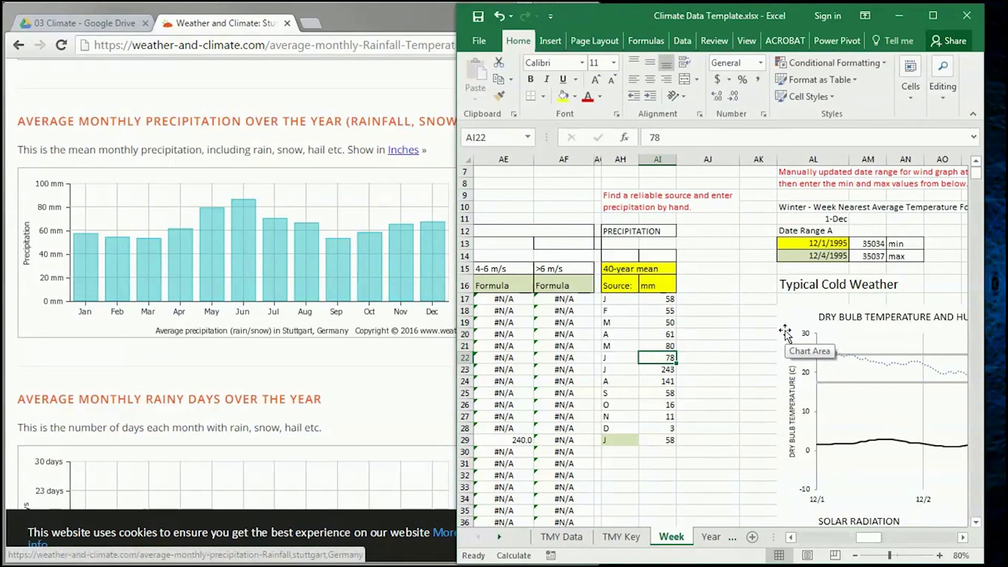
text(85)
key(Return)
text(70)
key(Return)
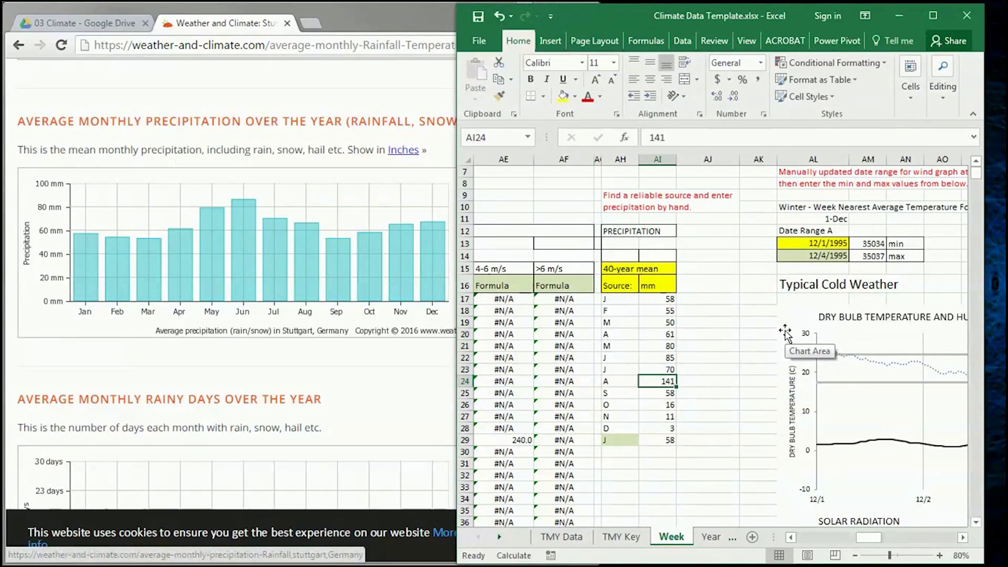
text(65)
key(Return)
text(56)
key(Return)
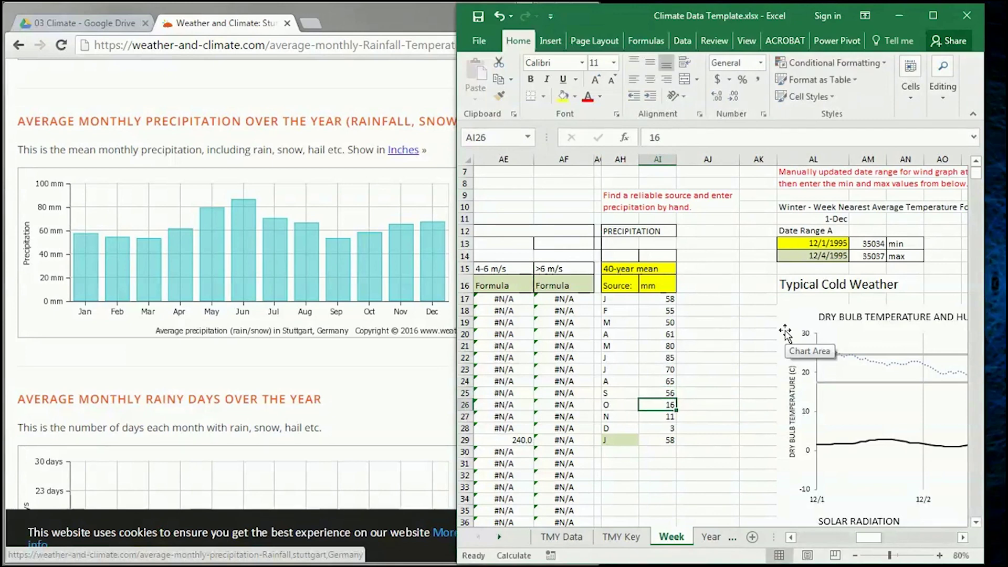
text(59)
key(Return)
text(62)
key(Return)
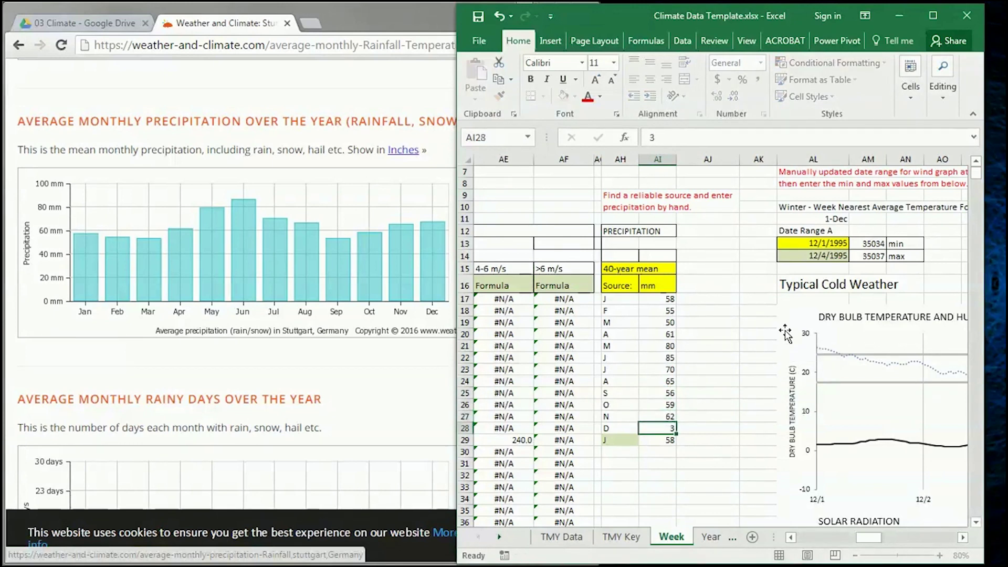
text(65)
key(Return)
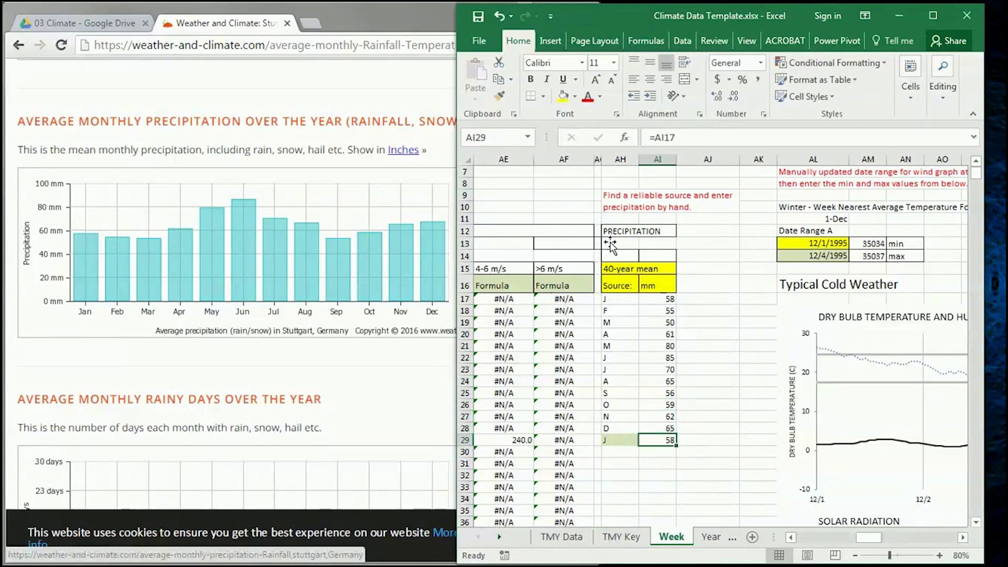
- Confirm AI29 repeats January's value through its =AI17 formula
click(609, 441)
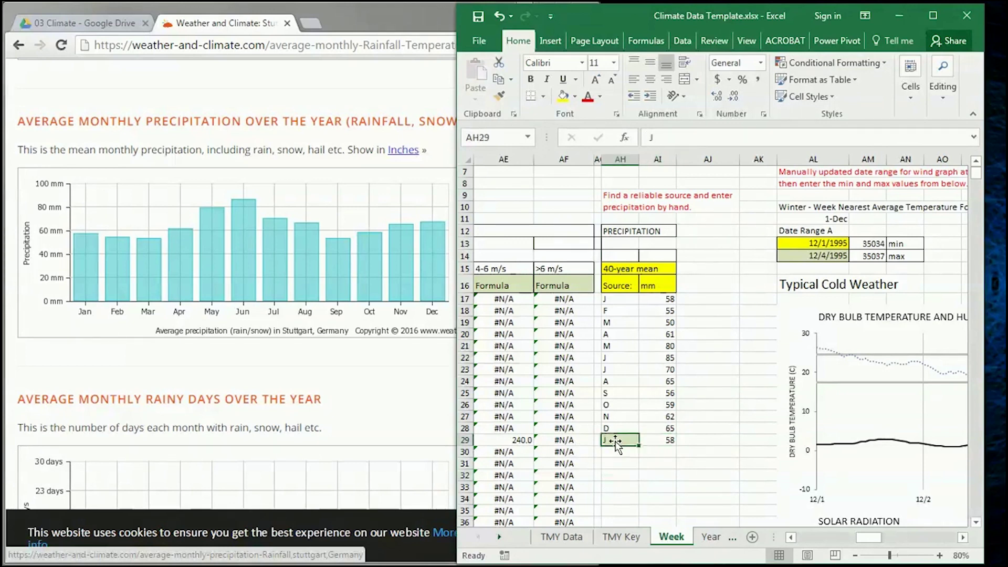
click(671, 441)
click(660, 300)
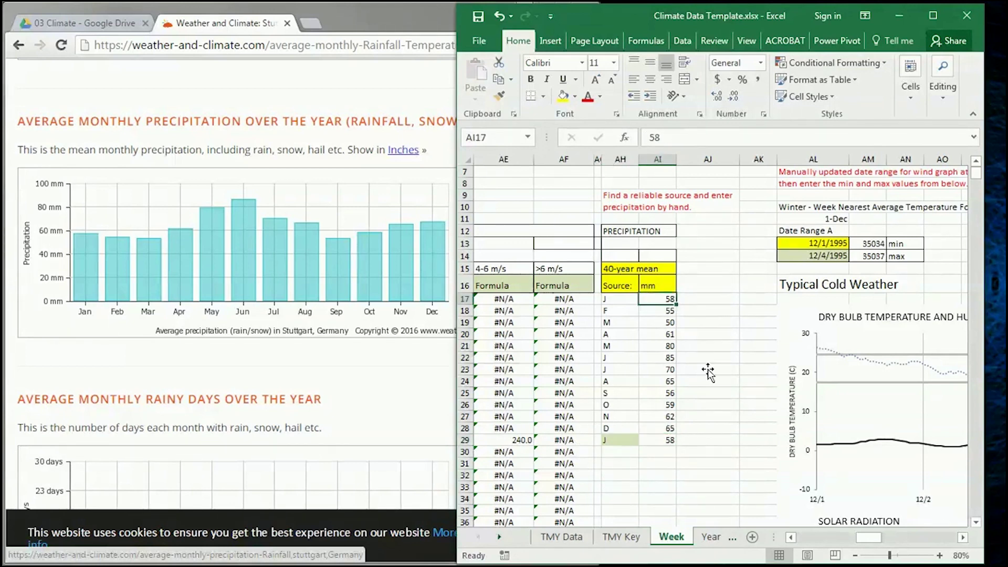
click(659, 443)
click(693, 139)
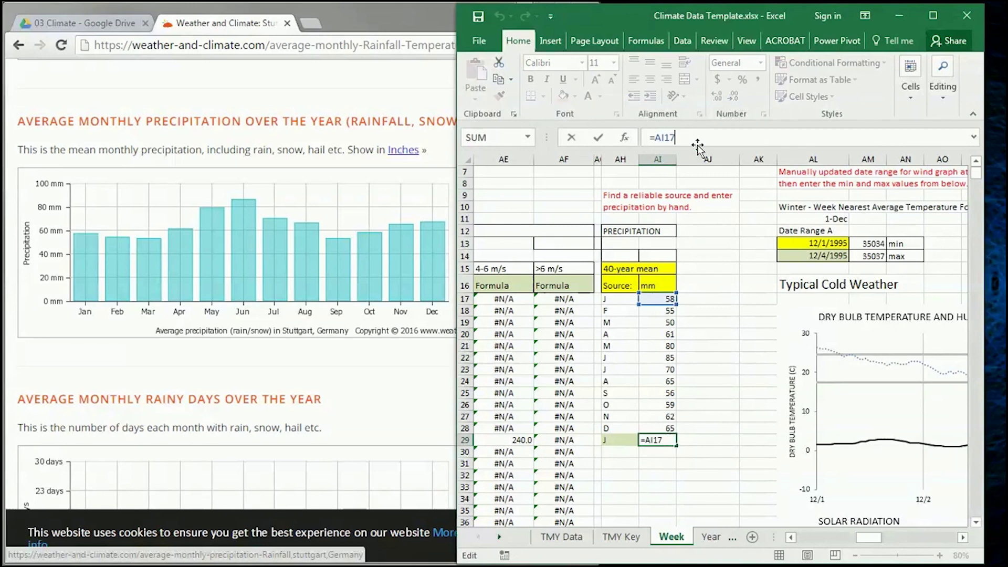
key(Return)
click(709, 467)
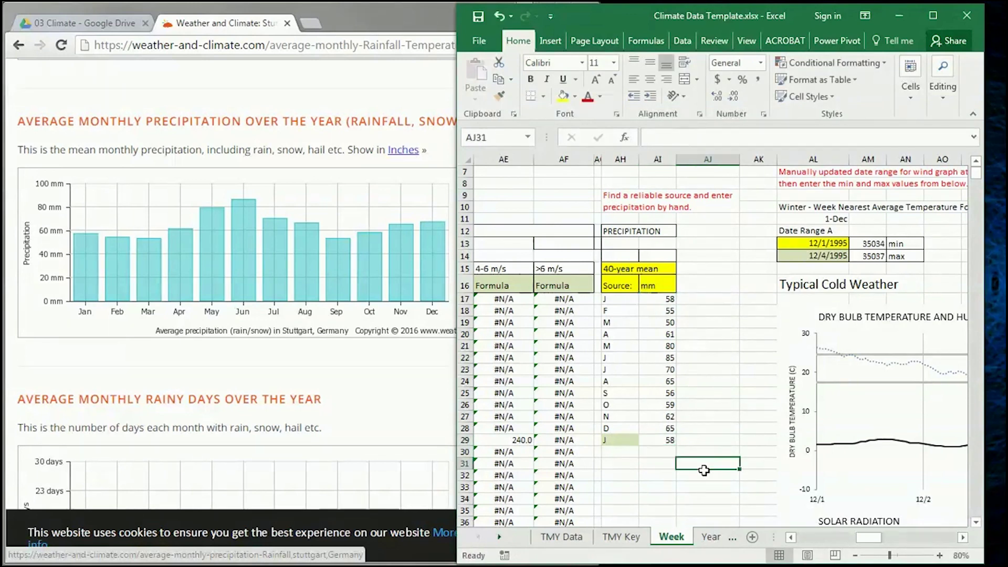
click(218, 111)
- Read World Weather Online's Stuttgart monthly precipitation bars, e.g. January 56.7 mm, June 98.8 mm
key(alt+Left)
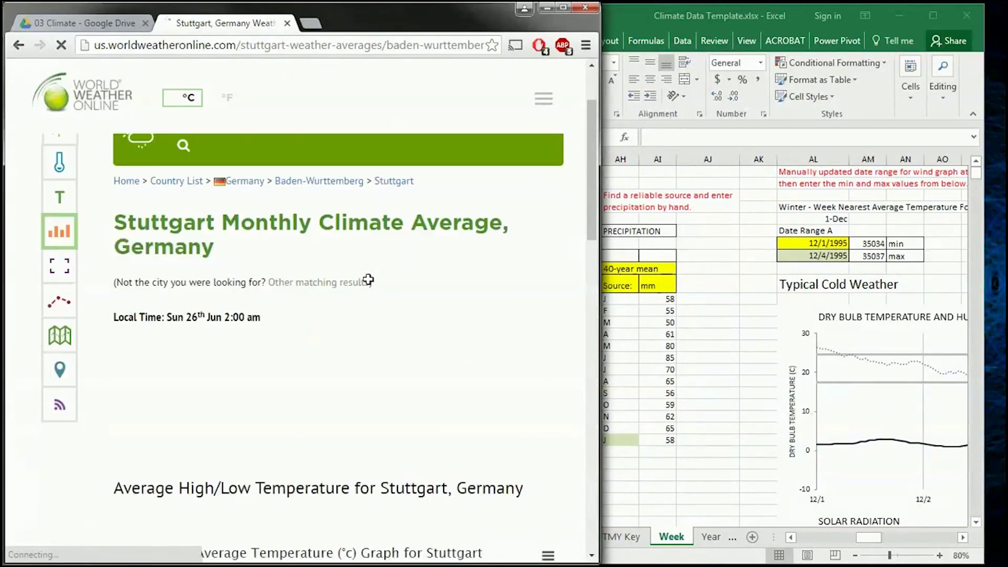
scroll(368, 279, down, 10)
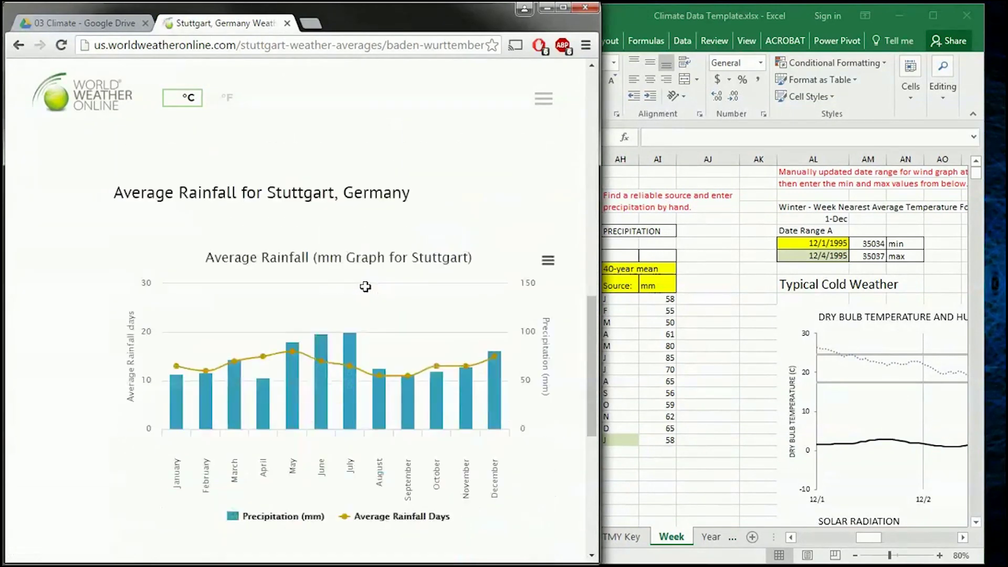
scroll(365, 286, down, 1)
scroll(365, 286, down, 1)
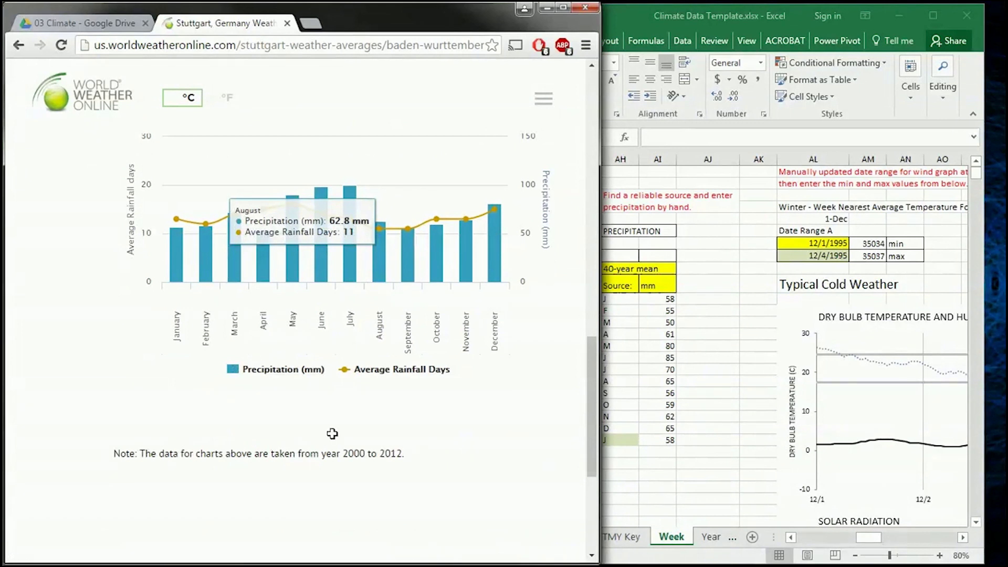
mouse_move(164, 261)
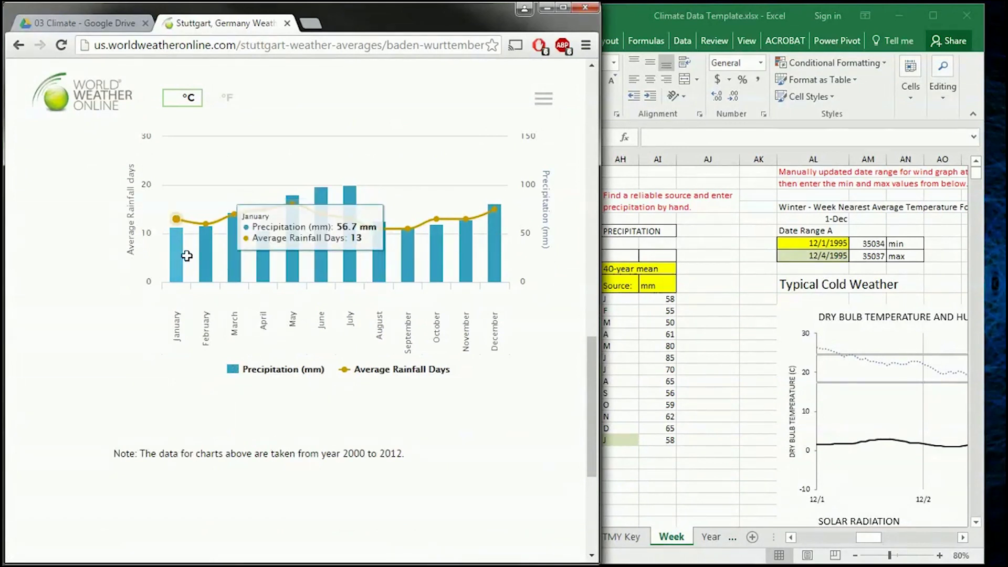
mouse_move(202, 260)
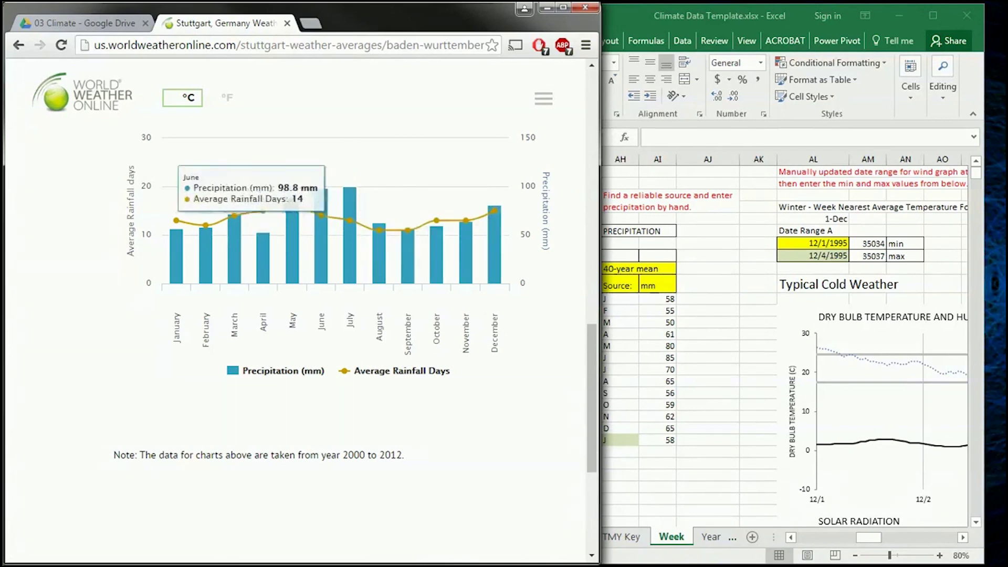
click(315, 45)
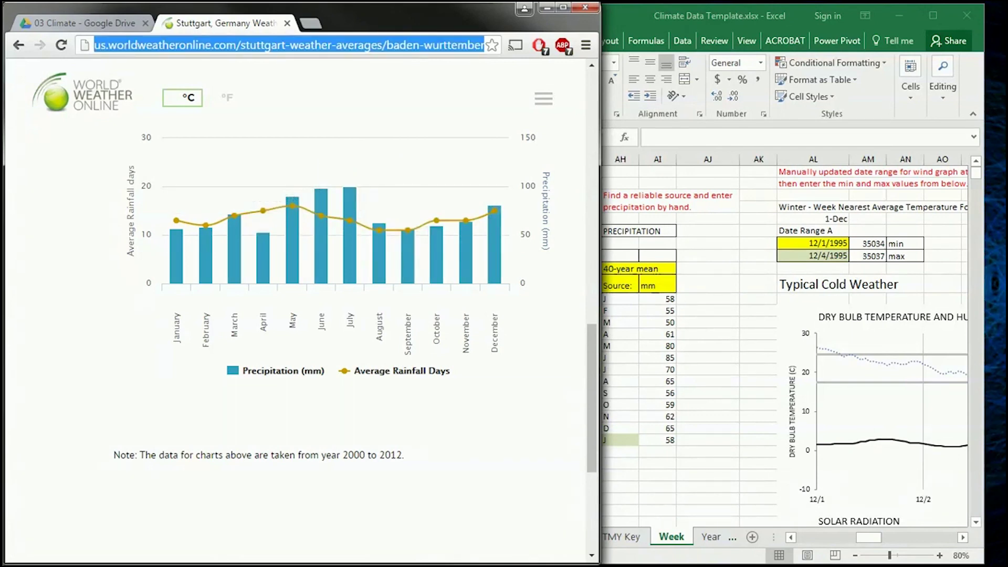
- Paste the World Weather Online page address after 'Source:' in cell AH16
click(708, 463)
click(934, 11)
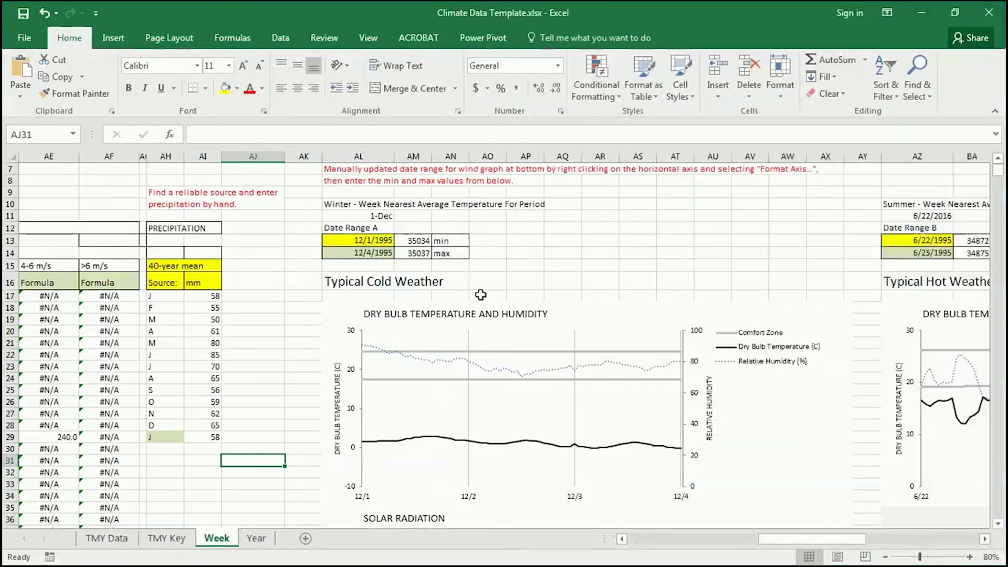
click(164, 282)
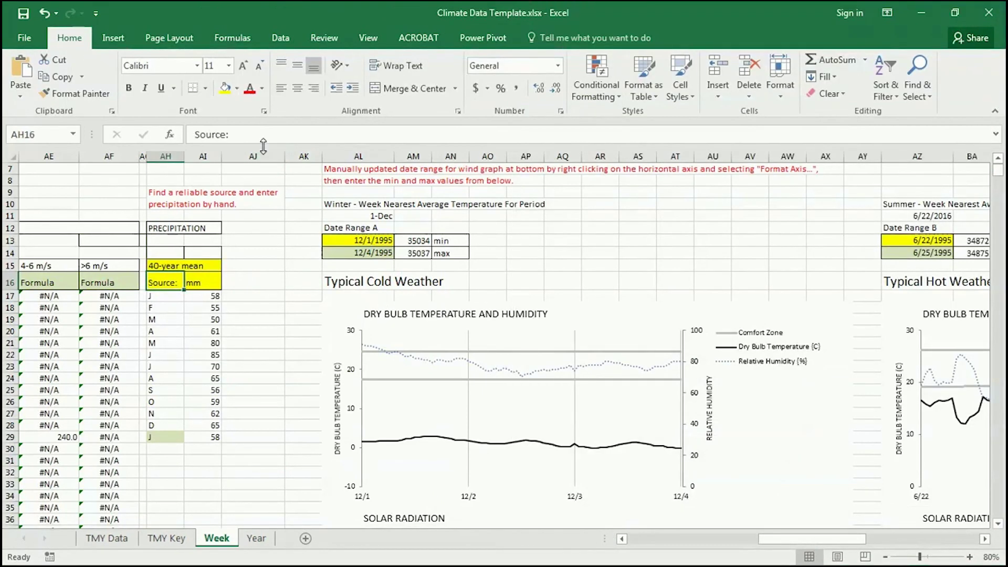
click(276, 138)
text(http://us.worldweatheronline.com/stuttgart-weather-averages/baden-wurttemberg/de.aspx)
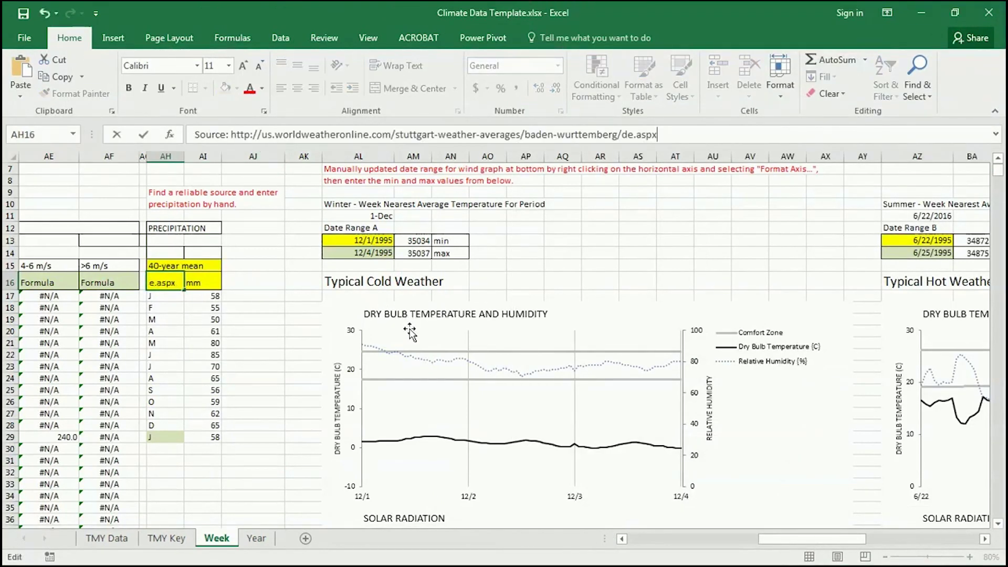
key(Return)
- Move below the precipitation values and switch to the Year sheet
click(265, 438)
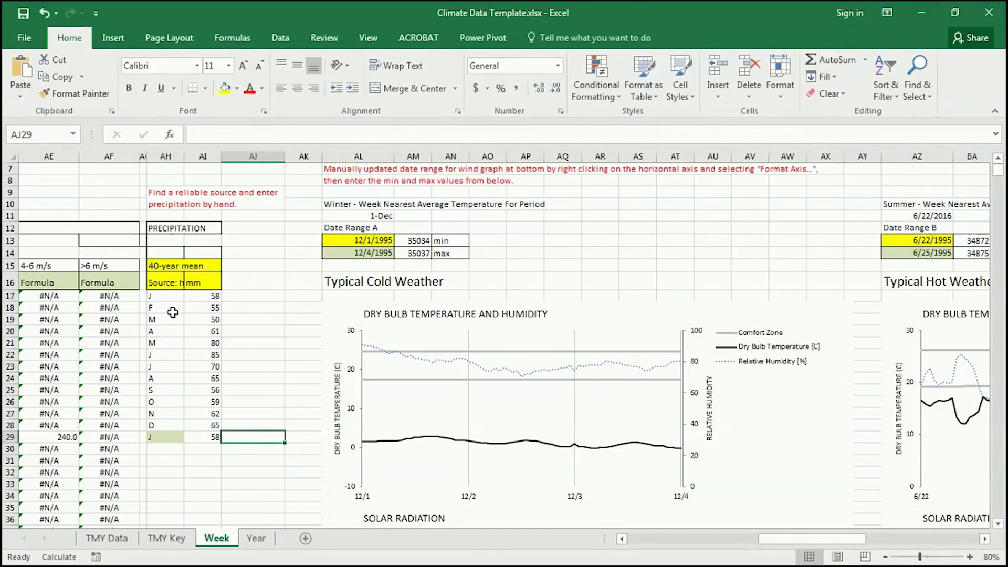
key(Left)
key(Down)
key(Down)
key(Down)
key(Down)
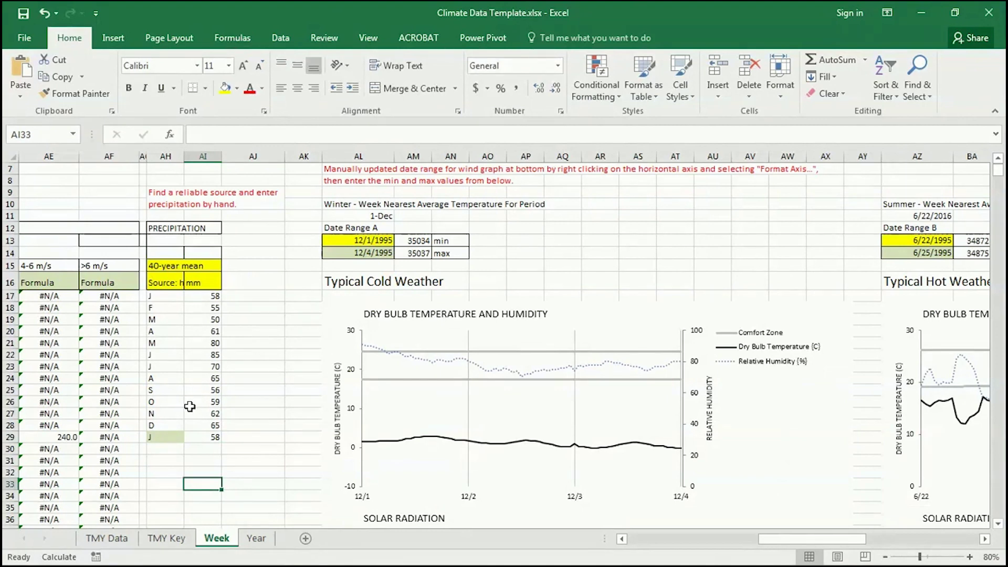
click(258, 539)
- Scroll the Year sheet charts down to the 40-year monthly mean precipitation graph, then back to the top
scroll(645, 324, down, 3)
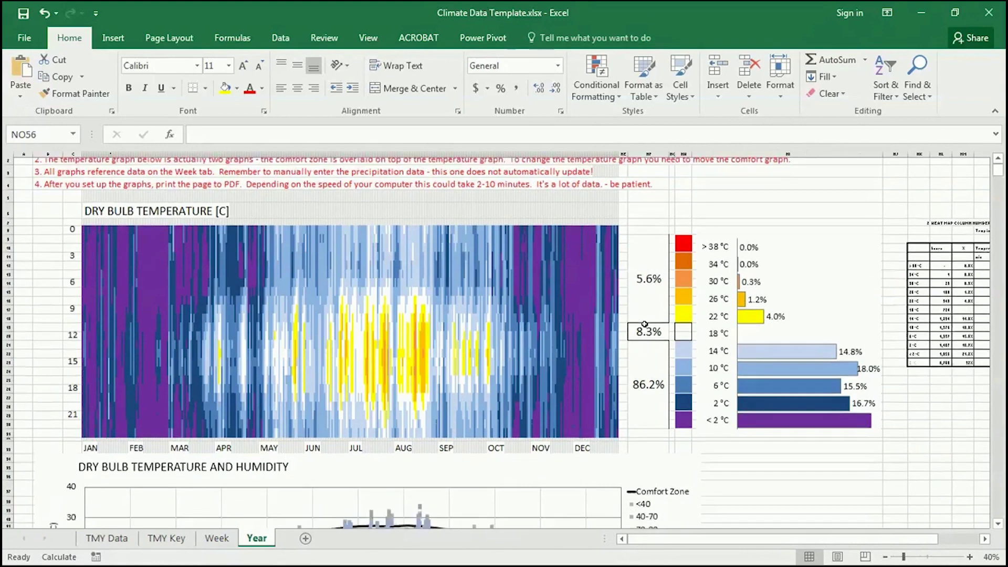
scroll(645, 324, down, 15)
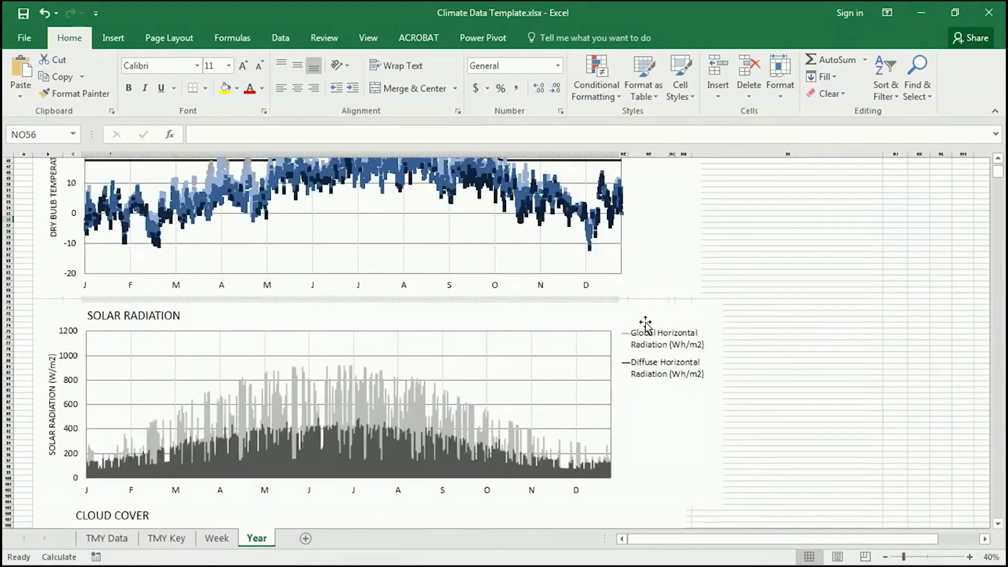
scroll(645, 324, down, 20)
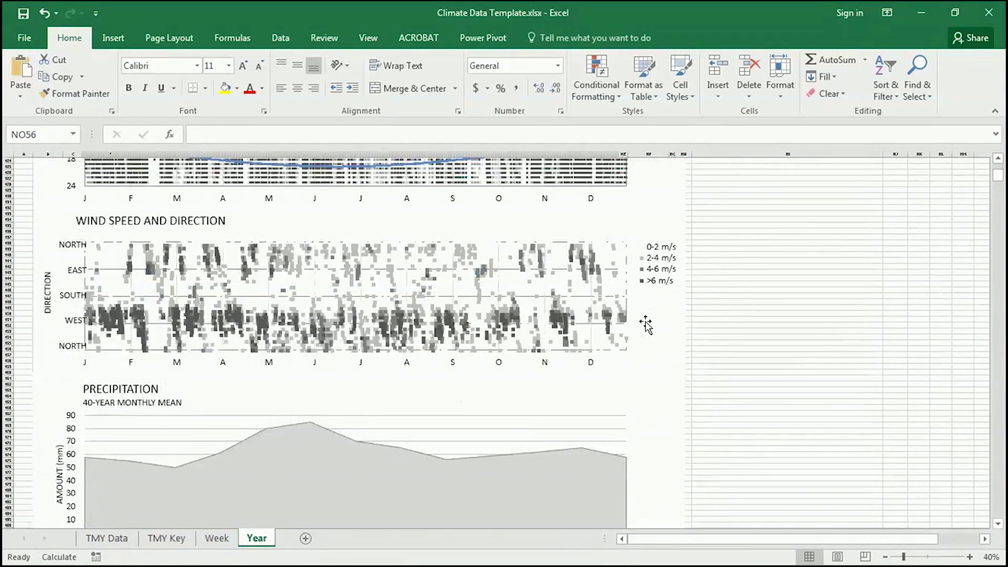
scroll(644, 324, down, 3)
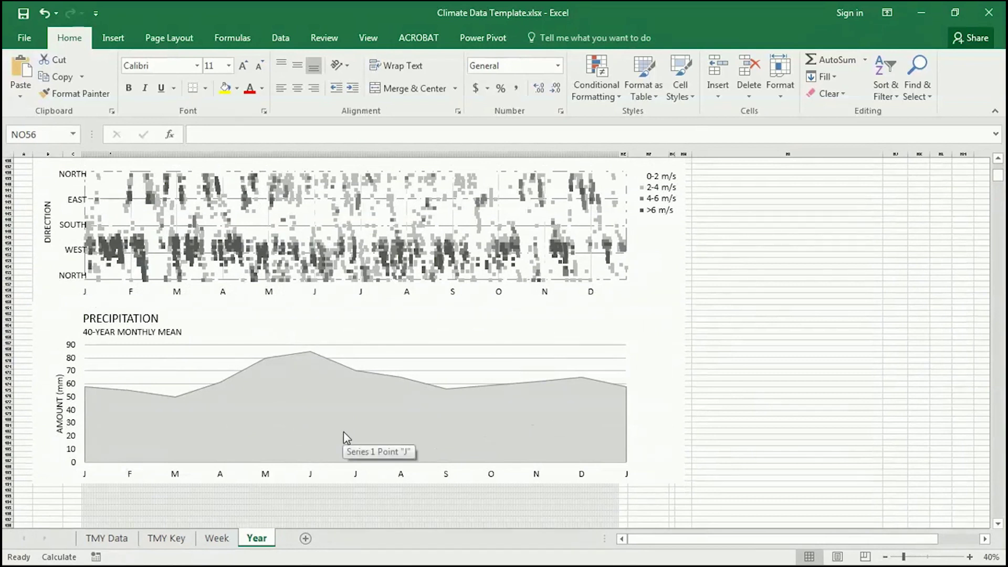
scroll(473, 446, down, 1)
click(692, 456)
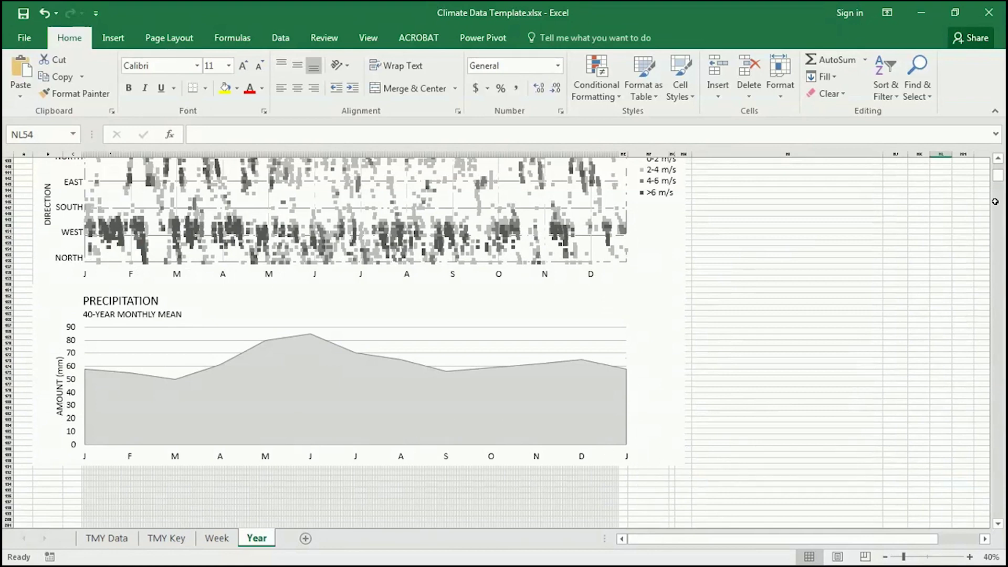
drag(1000, 179, 1000, 155)
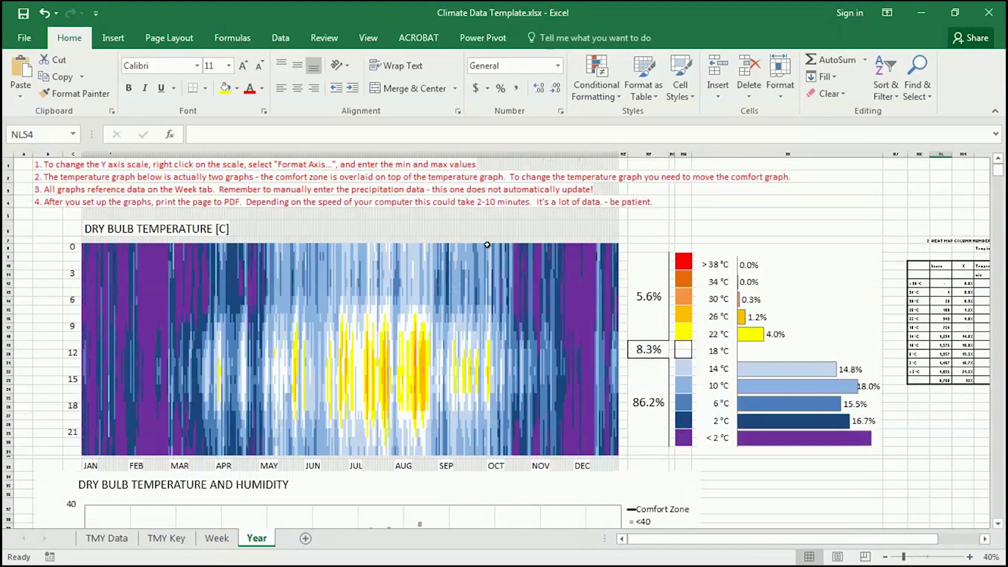
- Read the instructions in B1:B3, then scroll down and select the temperature chart's Comfort Zone lines
drag(53, 166, 49, 190)
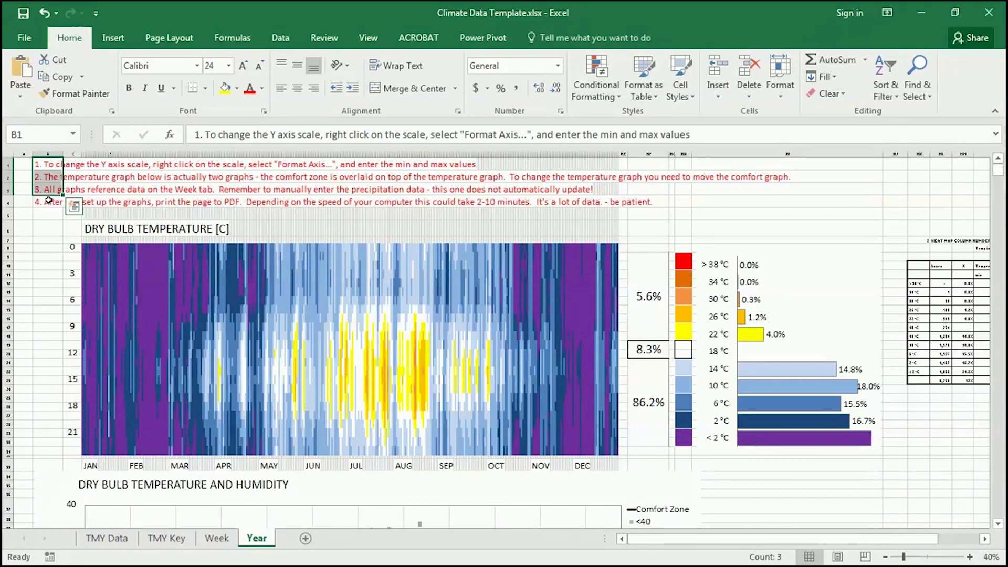
click(47, 211)
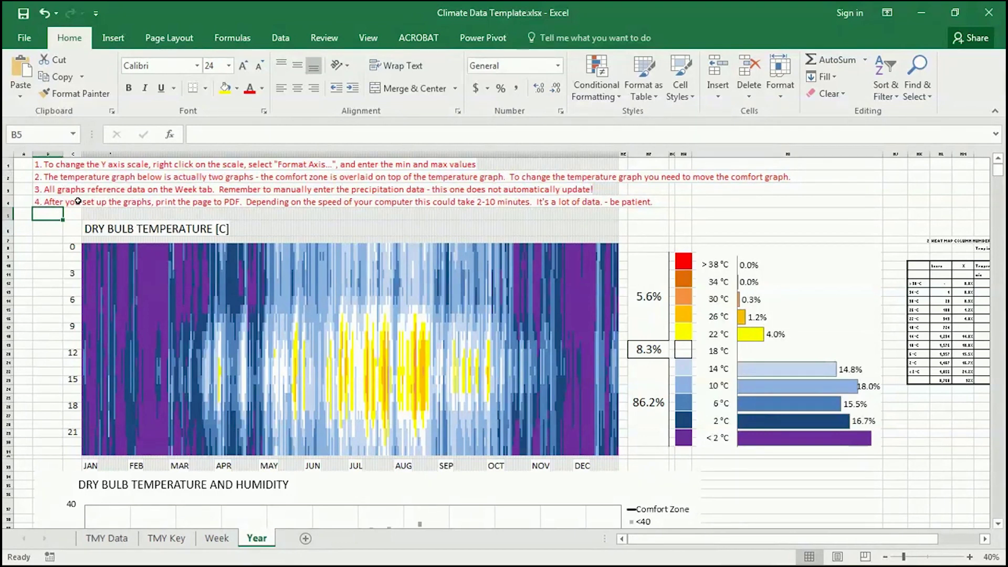
scroll(99, 213, down, 7)
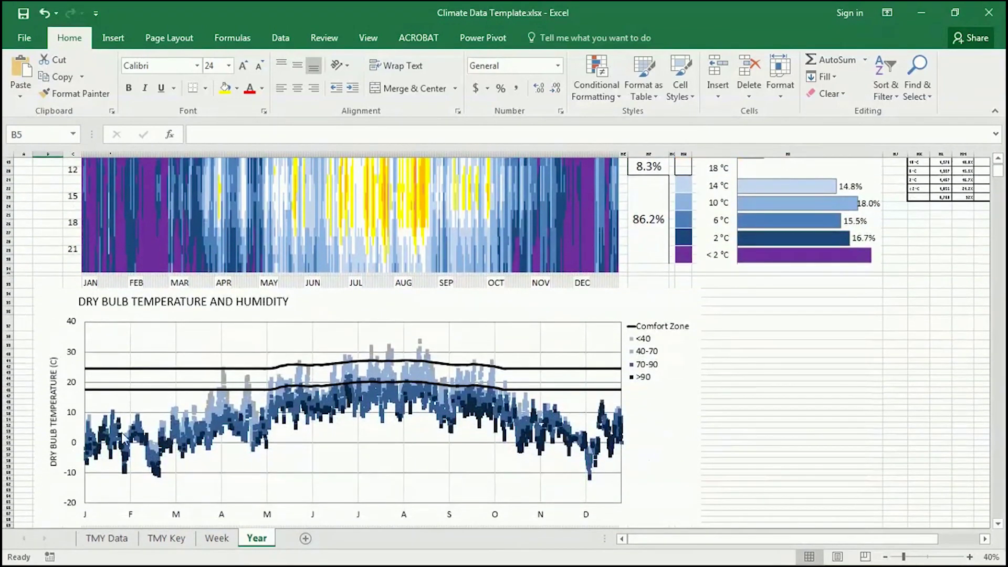
scroll(226, 328, down, 3)
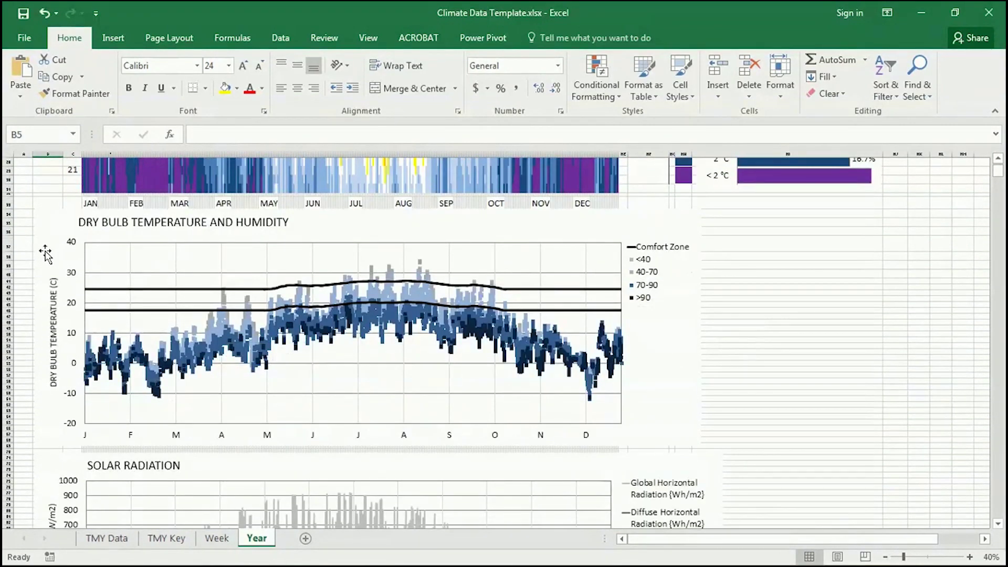
click(115, 290)
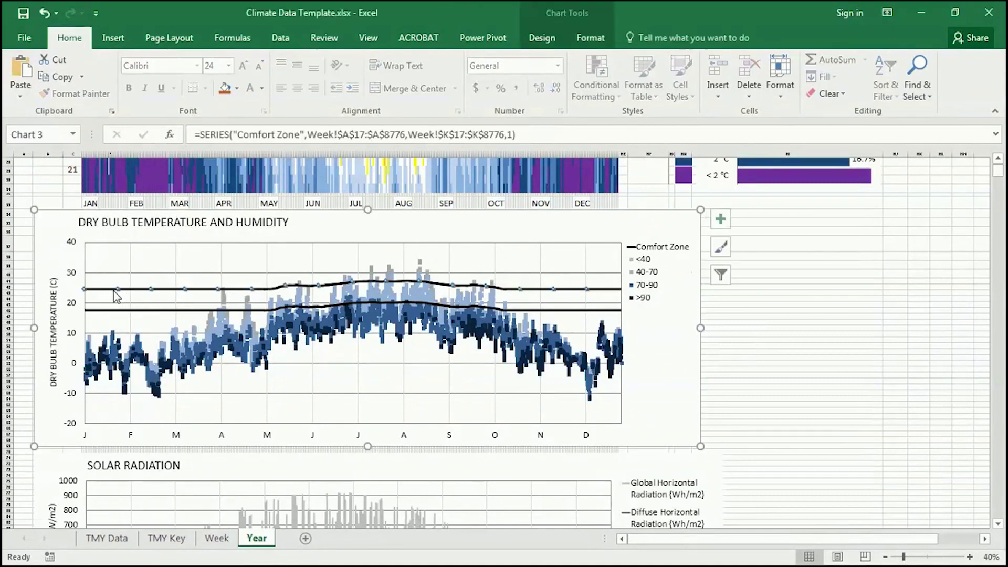
click(51, 220)
drag(51, 219, 693, 241)
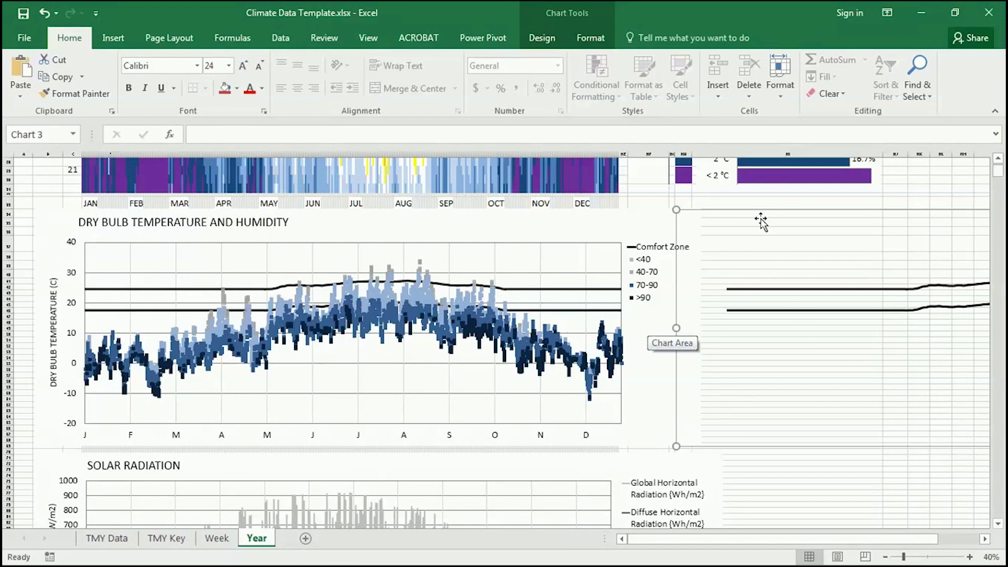
mouse_move(777, 212)
mouse_down()
mouse_move(668, 207)
mouse_move(417, 234)
mouse_move(120, 288)
mouse_move(135, 289)
mouse_up()
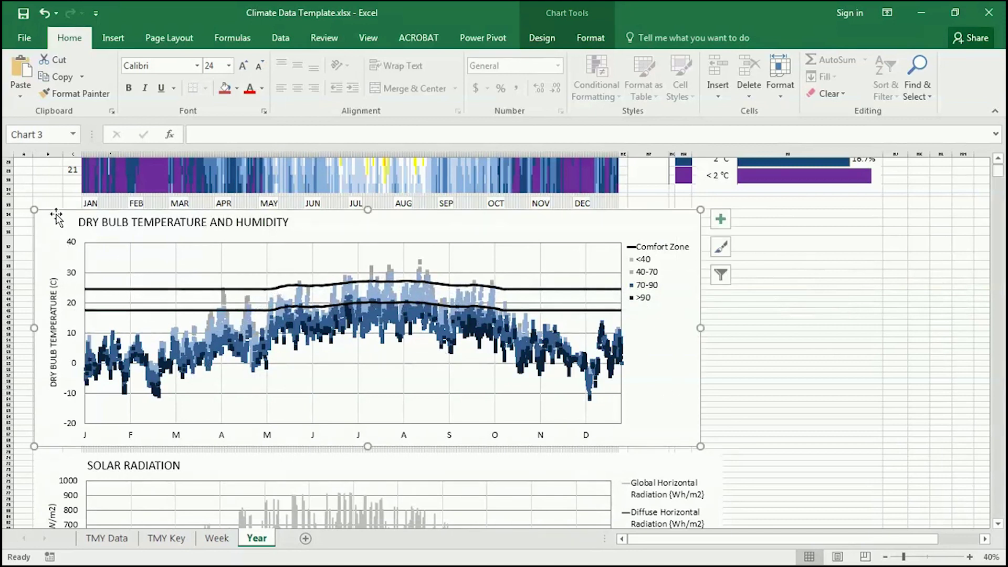
drag(56, 210, 716, 252)
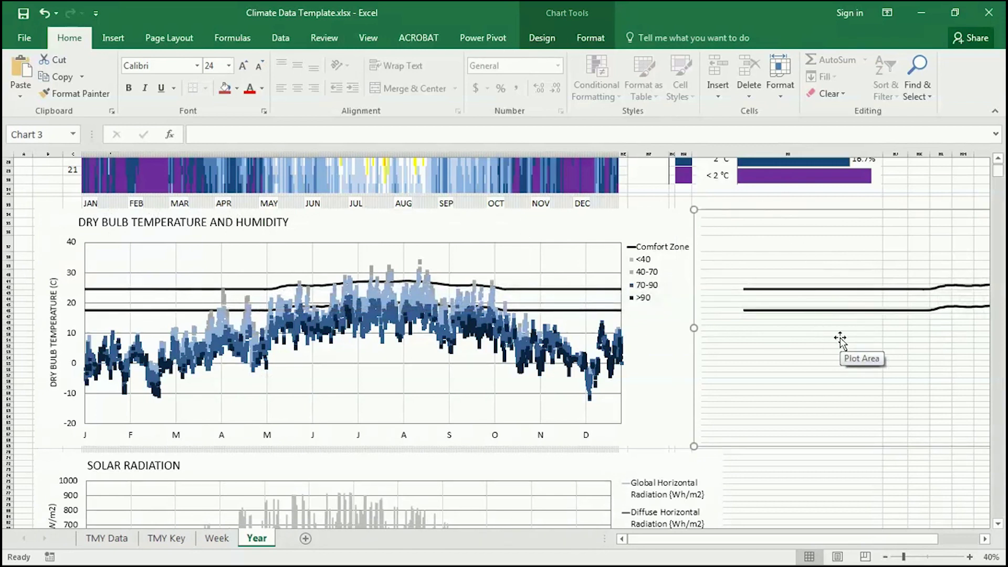
key(Delete)
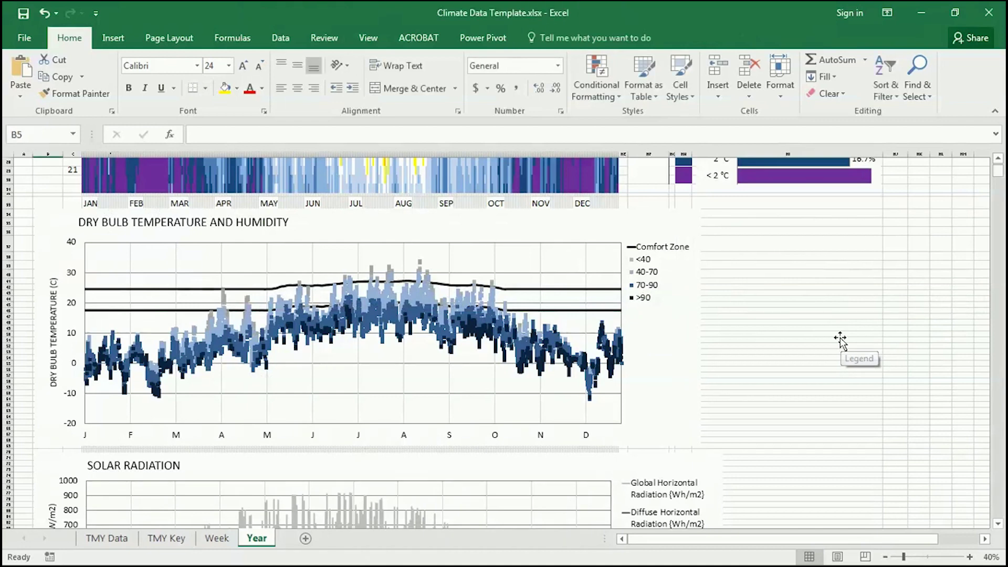
- Format the temperature chart's vertical axis with a minimum bound of -10
click(75, 276)
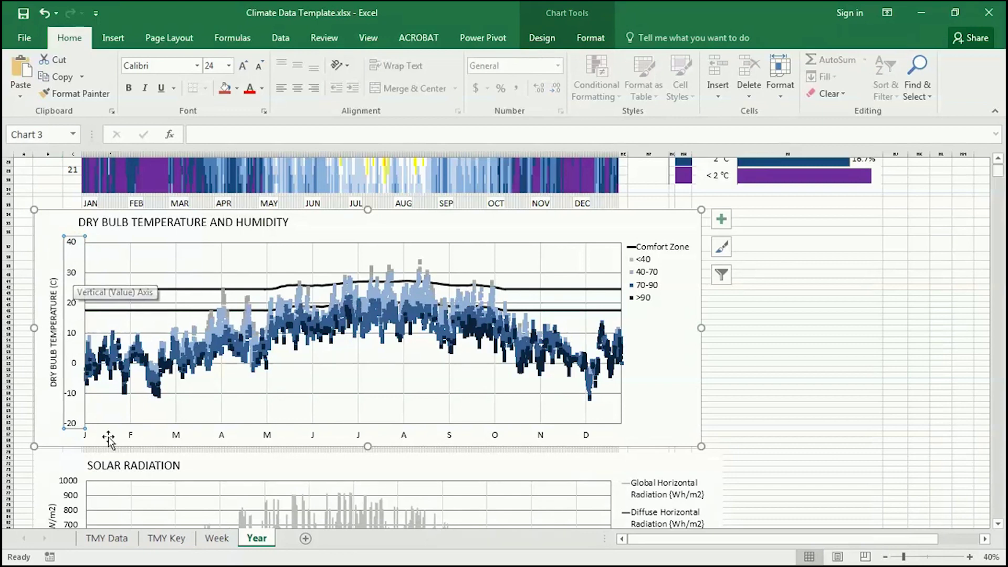
right_click(70, 272)
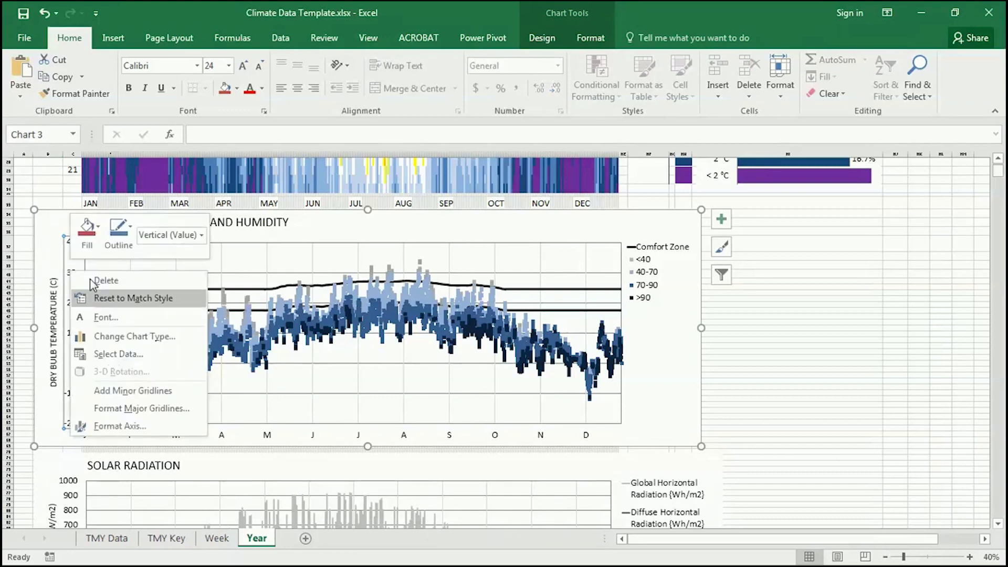
click(111, 429)
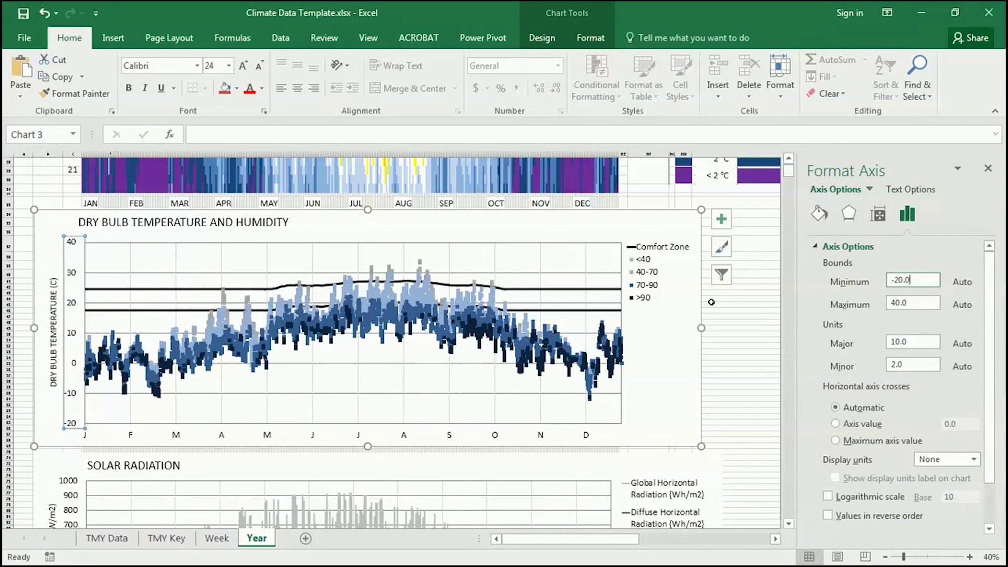
drag(896, 280, 946, 282)
text(10)
click(917, 305)
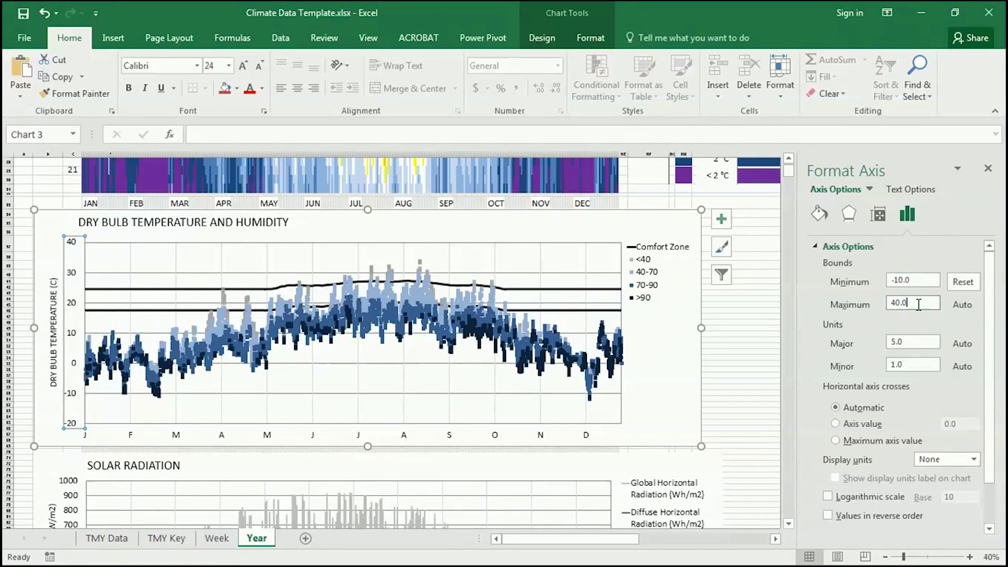
- Set the vertical axis maximum bound to 35 and close the Format Axis pane
drag(920, 305, 825, 305)
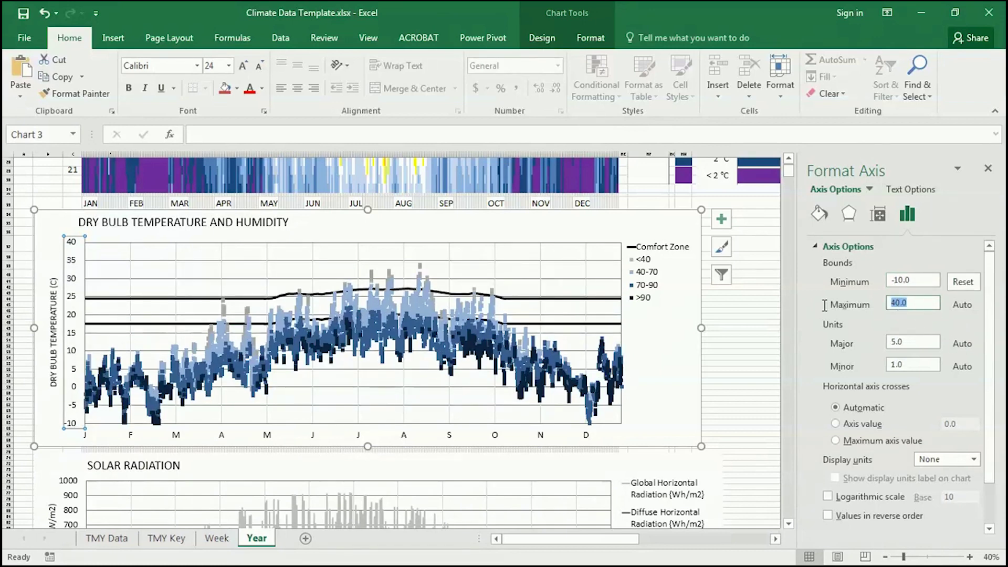
text(35)
key(Return)
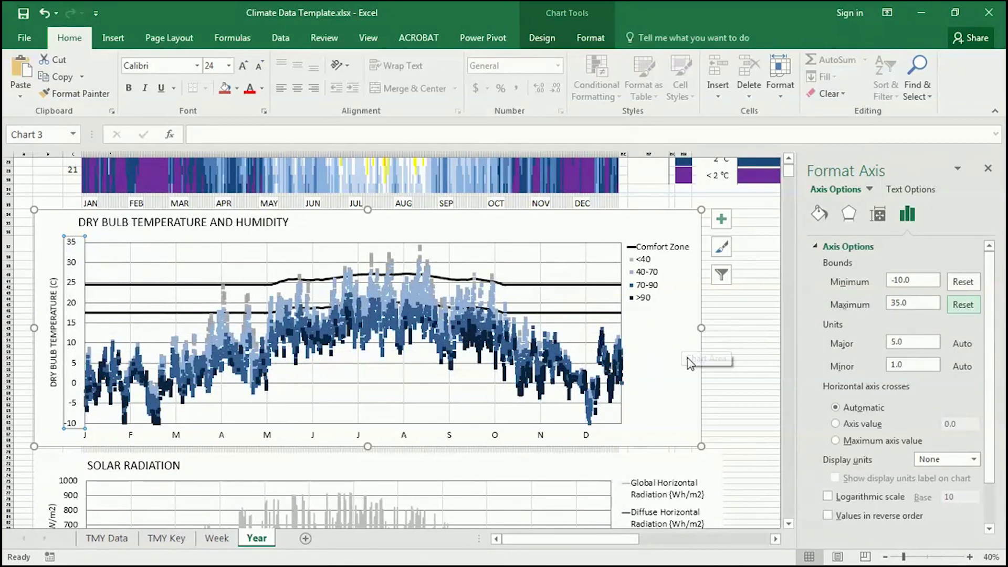
click(969, 307)
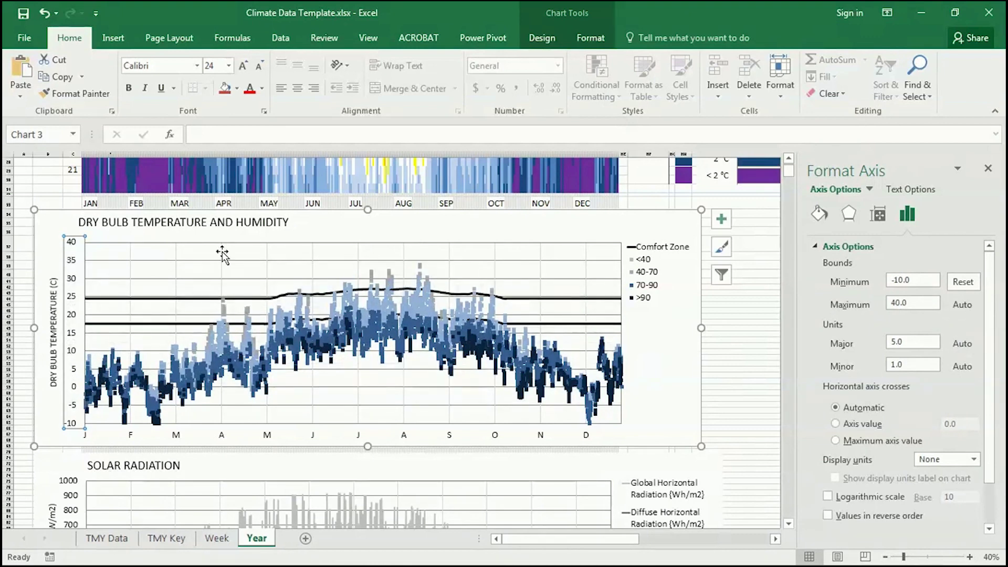
drag(920, 305, 766, 292)
text(35)
key(Return)
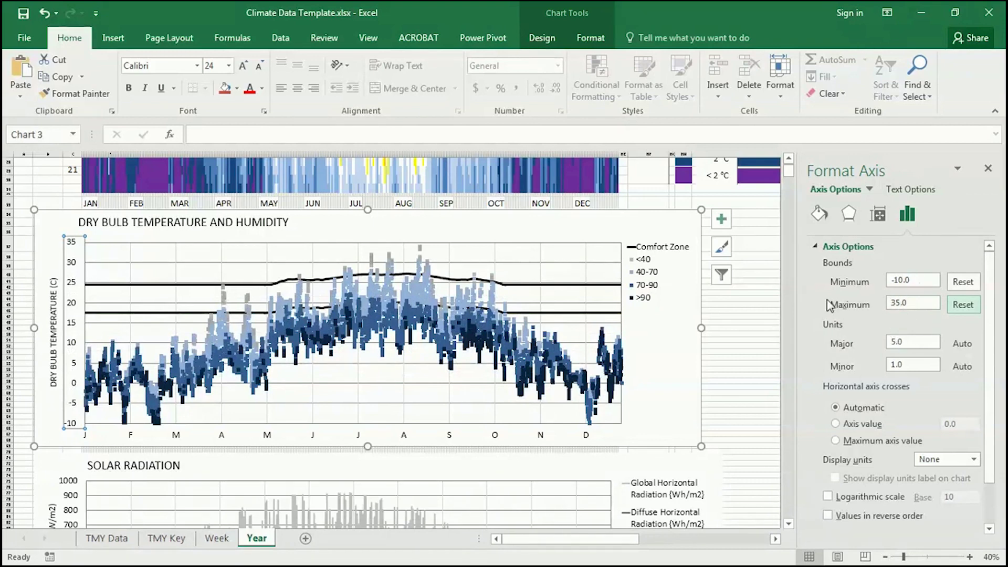
click(988, 168)
- Copy the dry bulb temperature chart and paste the copy at cell N34
click(47, 189)
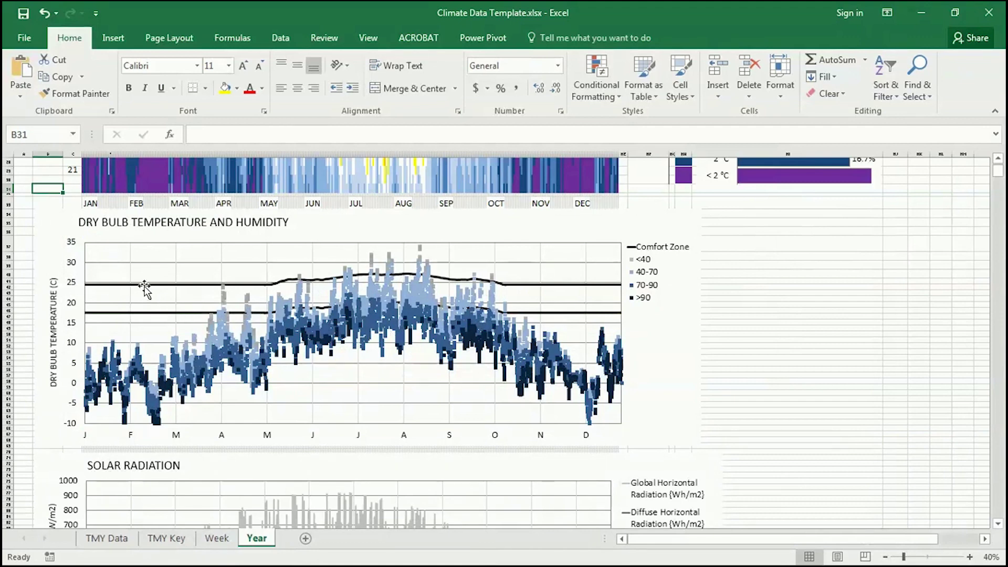
click(56, 244)
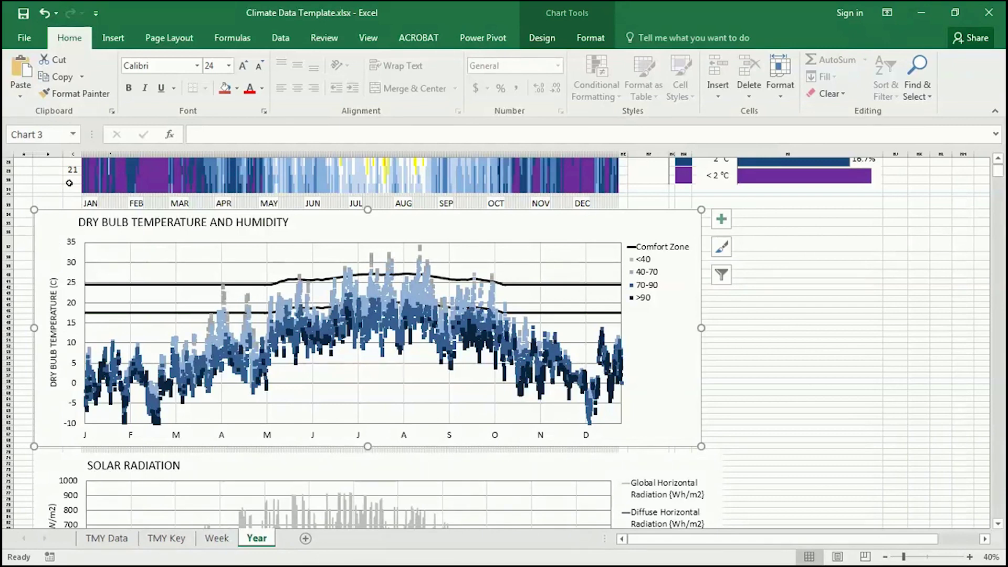
click(808, 214)
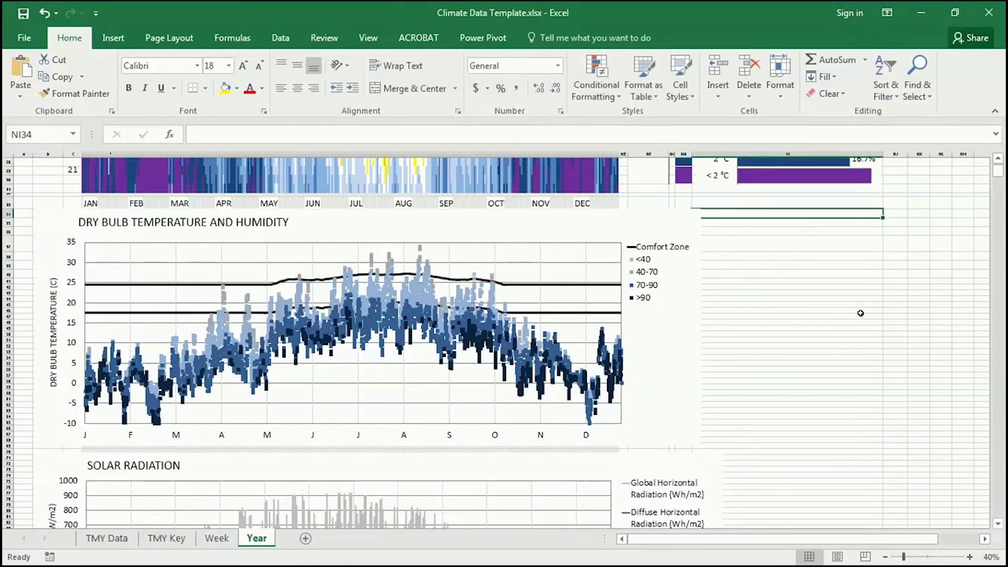
key(ctrl+v)
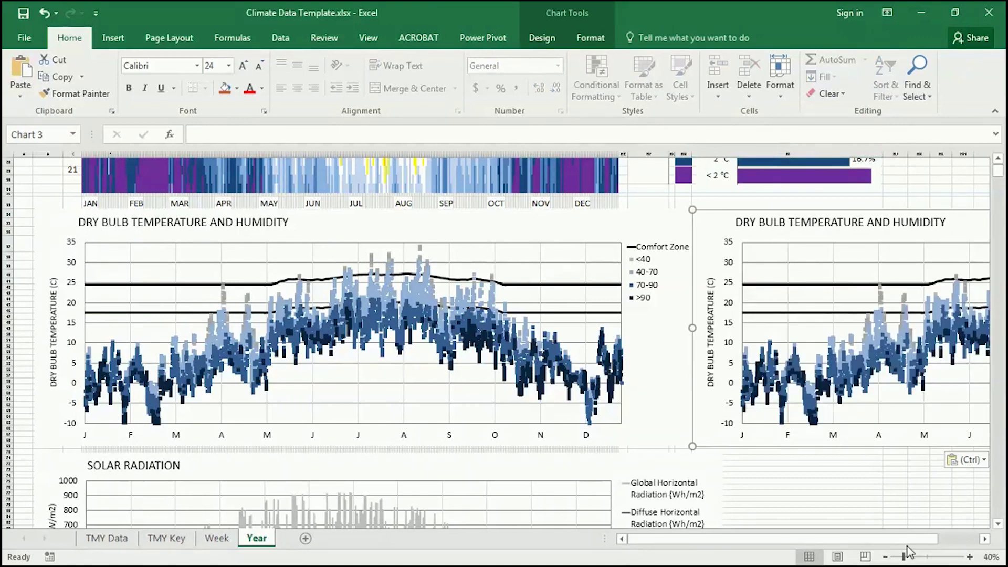
drag(911, 540, 995, 539)
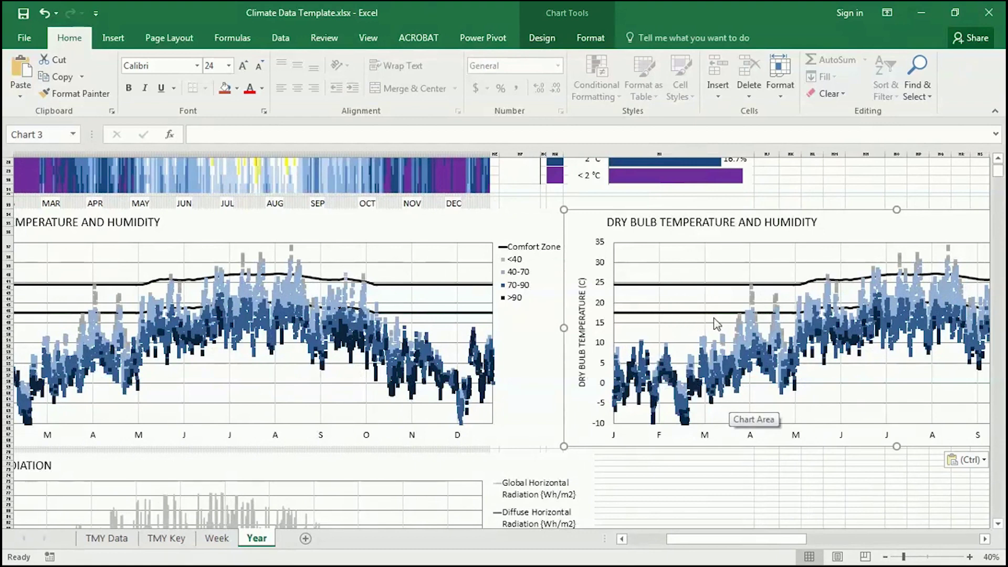
- Delete the copy's >90, 70-90 and remaining humidity data series plus its vertical gridlines
click(678, 389)
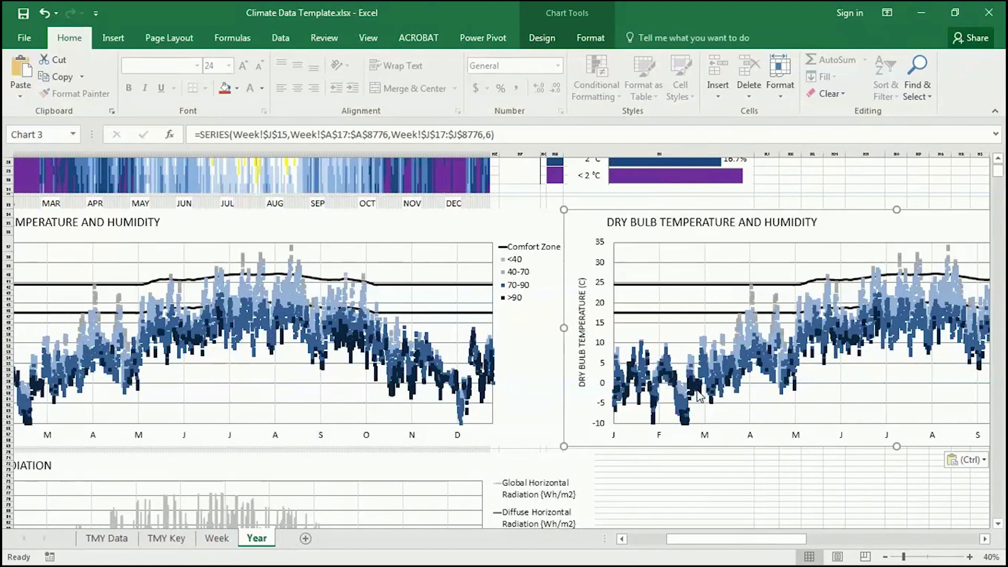
key(Delete)
key(Delete)
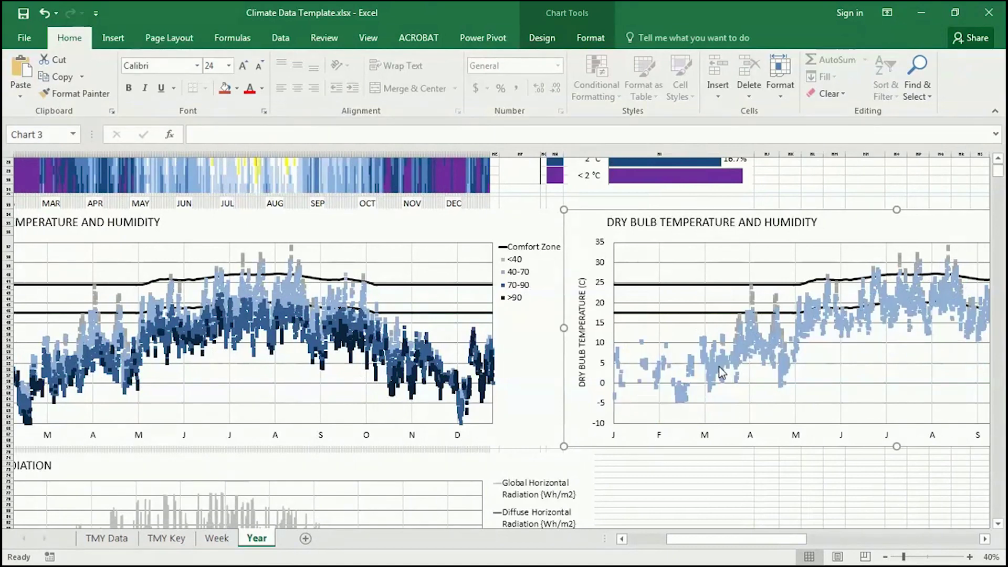
click(721, 370)
key(Delete)
click(742, 330)
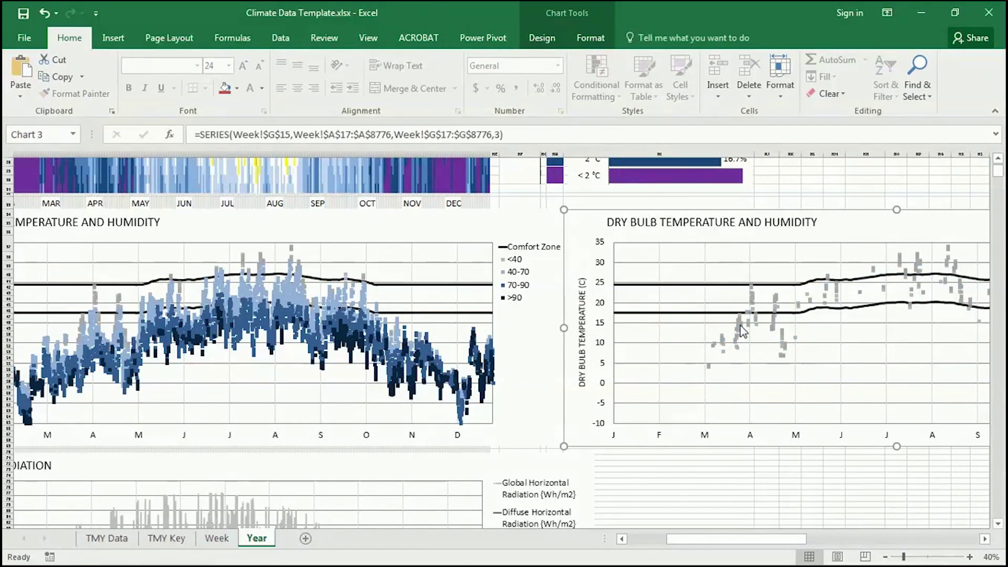
key(Delete)
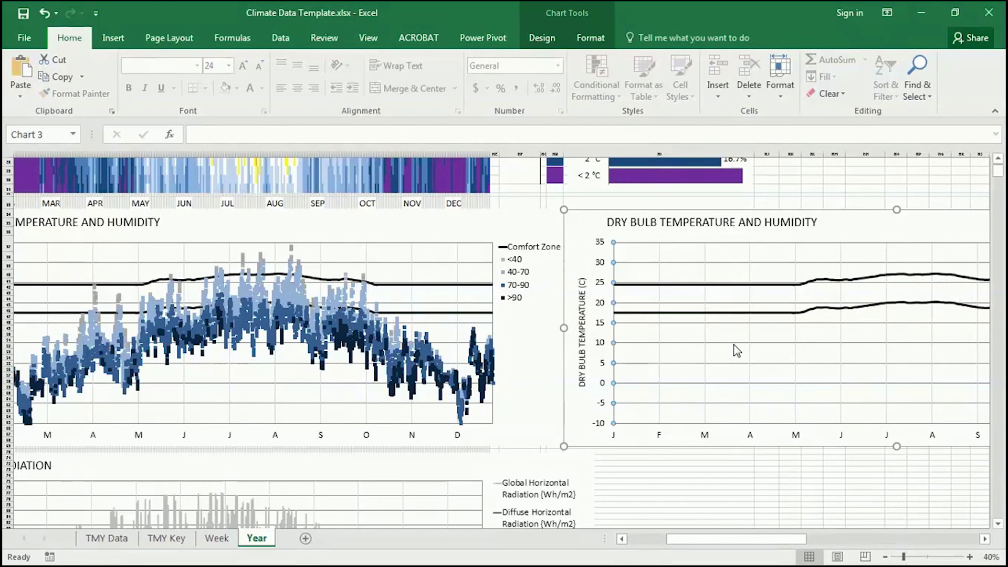
click(702, 367)
key(Delete)
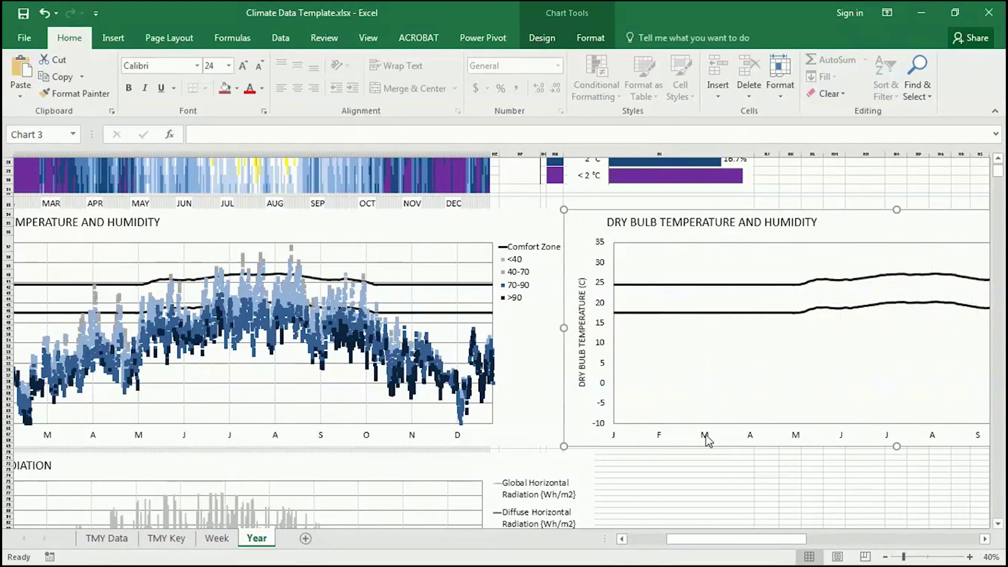
click(704, 436)
key(Delete)
click(713, 424)
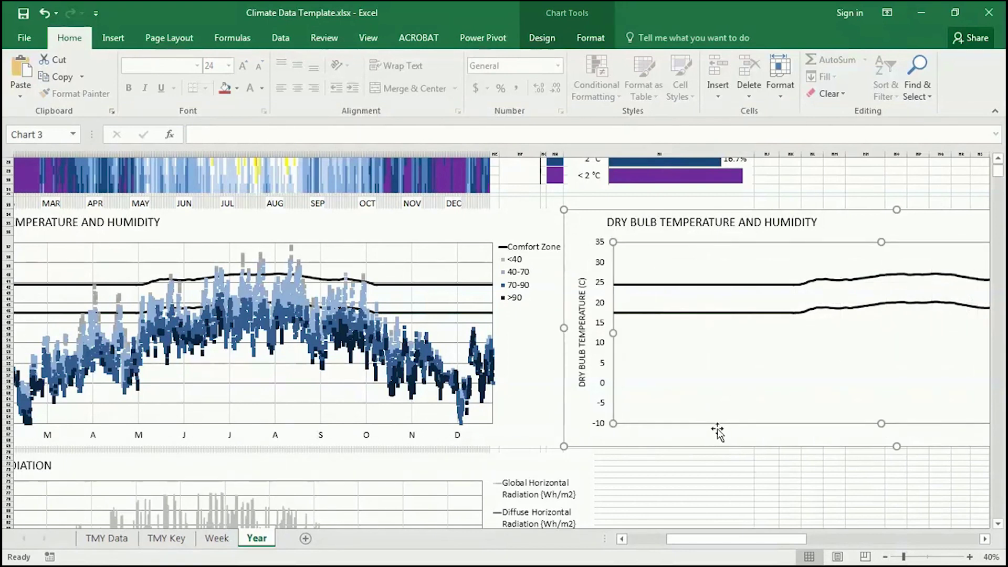
- Remove the copy's title, axis title, legend and value axis, and move it over the original chart
click(666, 224)
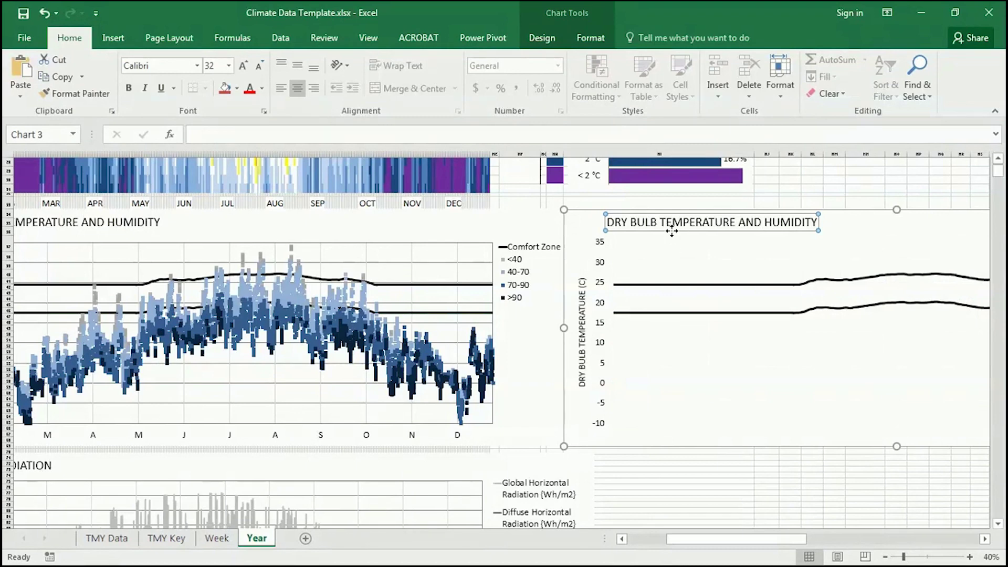
key(Delete)
click(582, 317)
key(Delete)
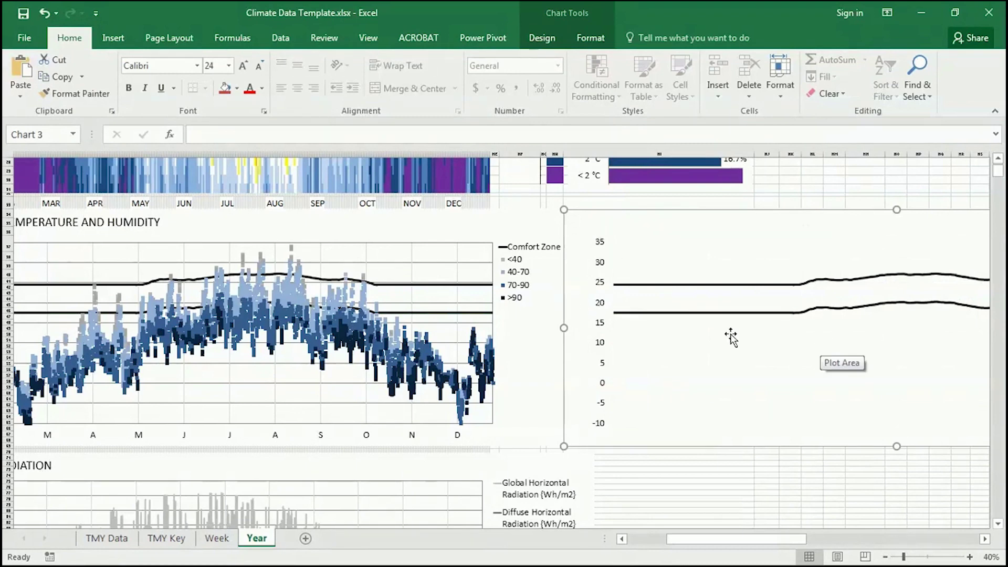
drag(702, 216, 293, 231)
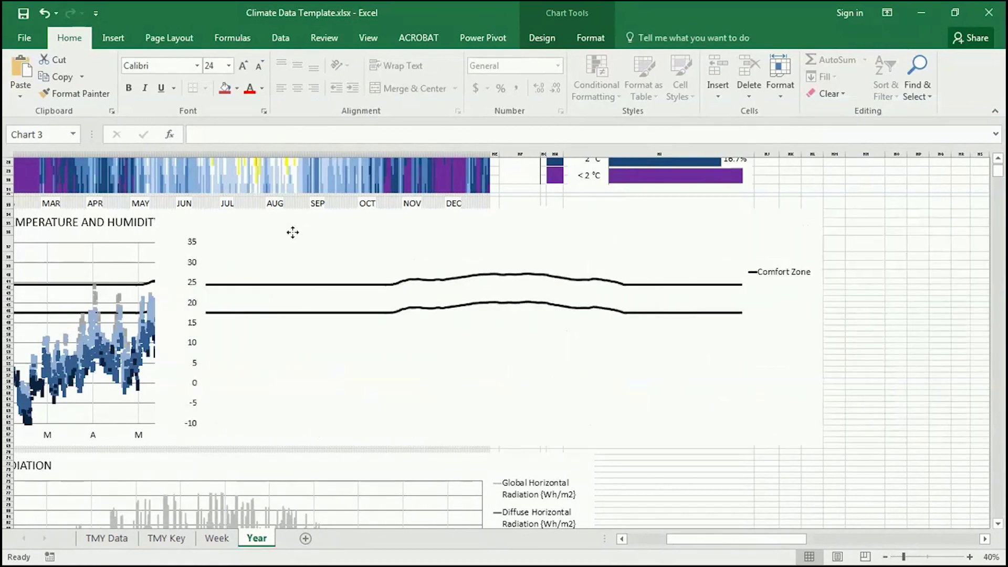
click(776, 282)
key(Delete)
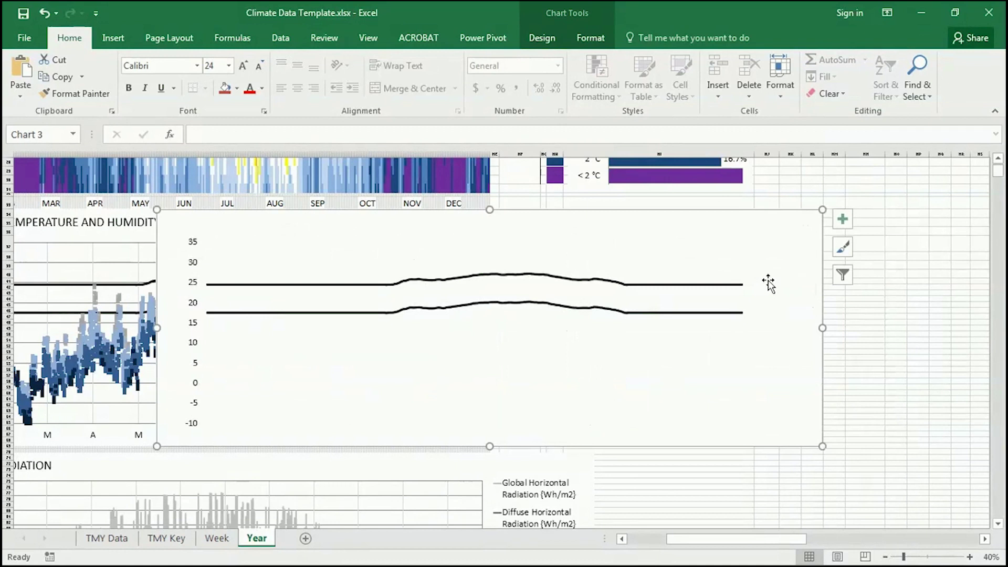
click(194, 245)
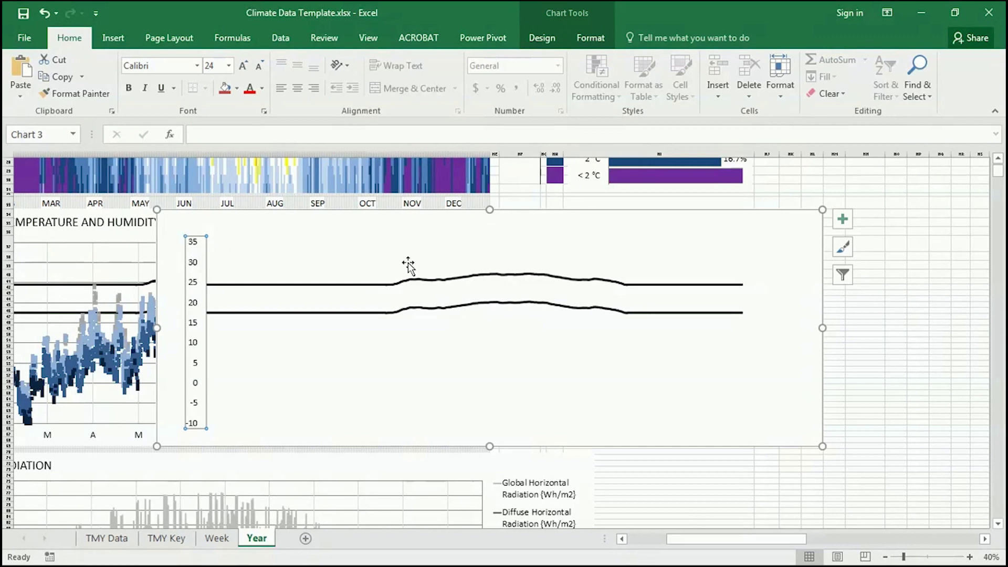
key(Delete)
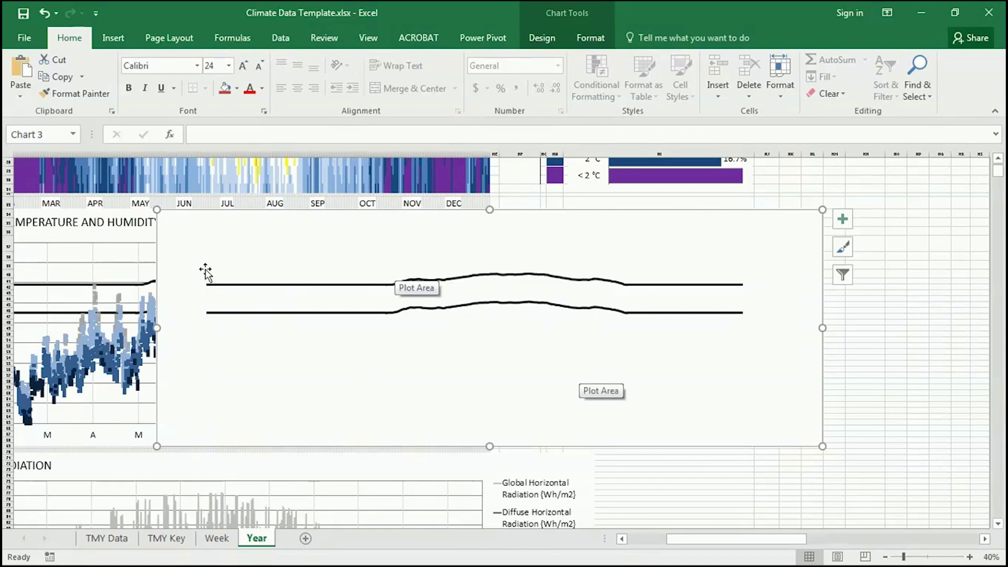
- Set the overlay's chart area fill to No fill so the original chart shows through
right_click(312, 253)
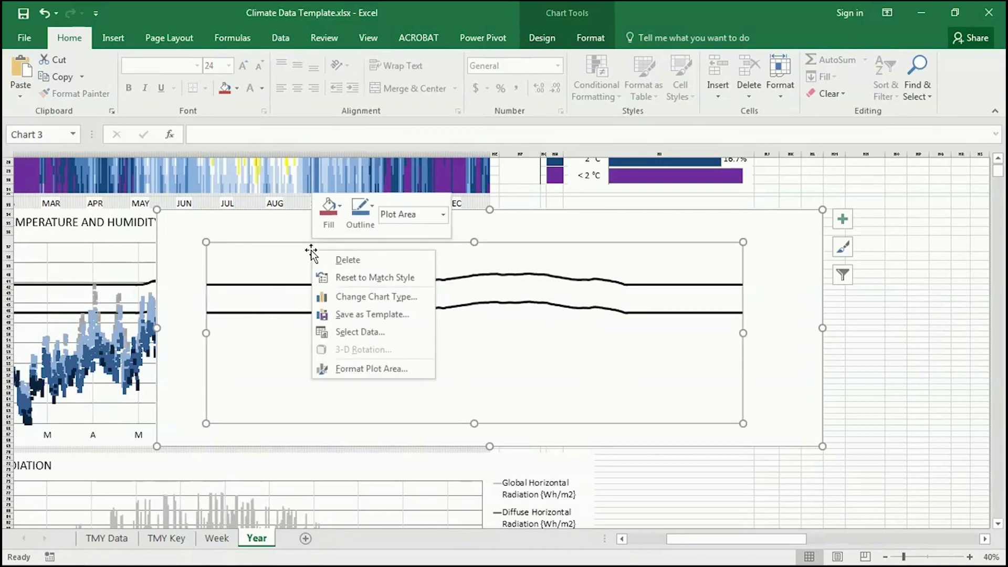
click(389, 369)
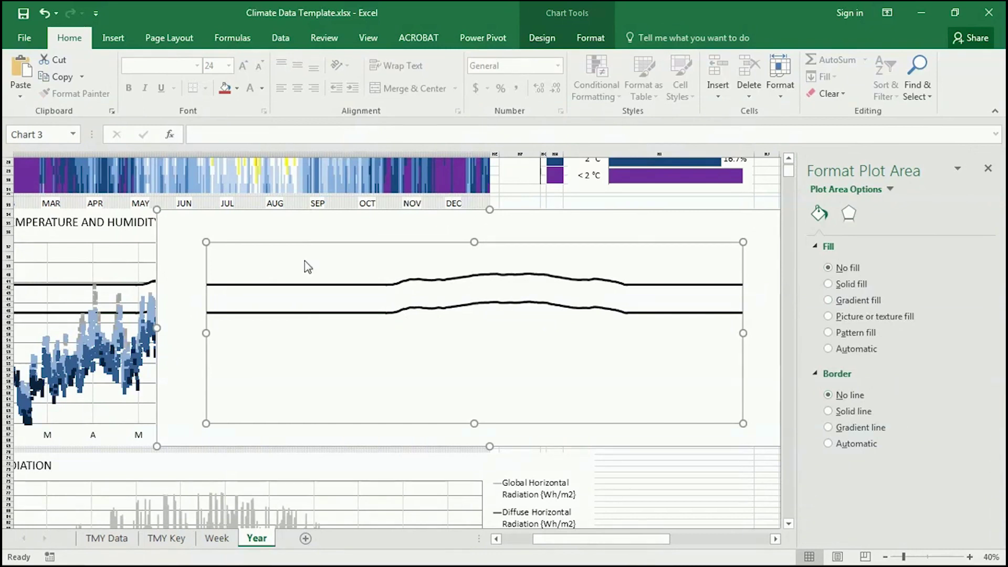
click(175, 227)
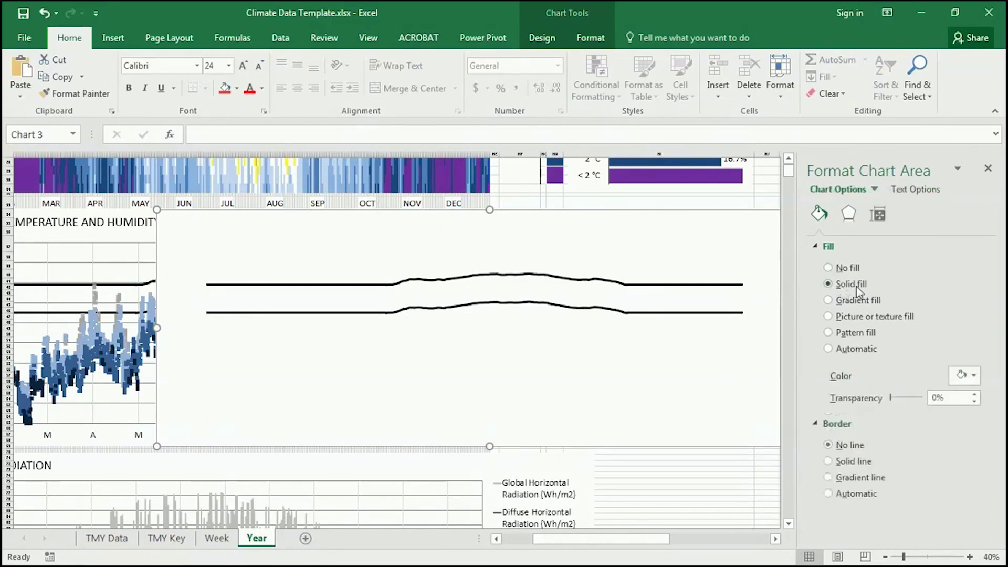
click(974, 375)
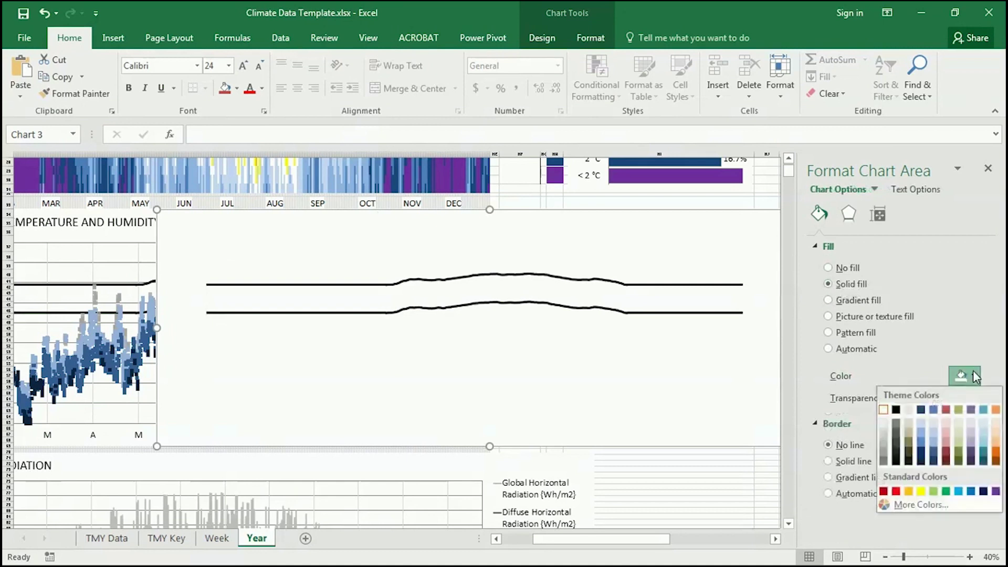
click(935, 409)
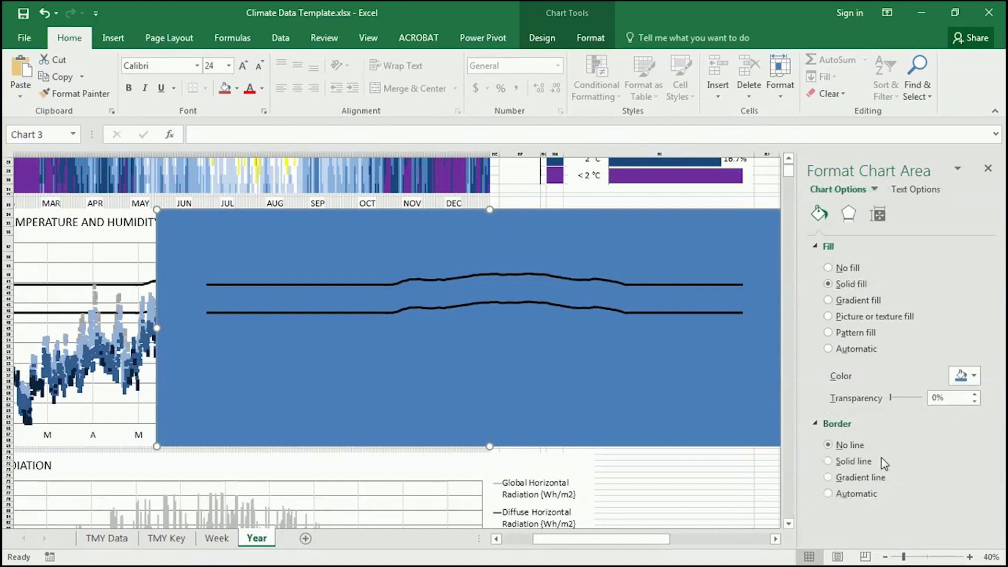
click(974, 375)
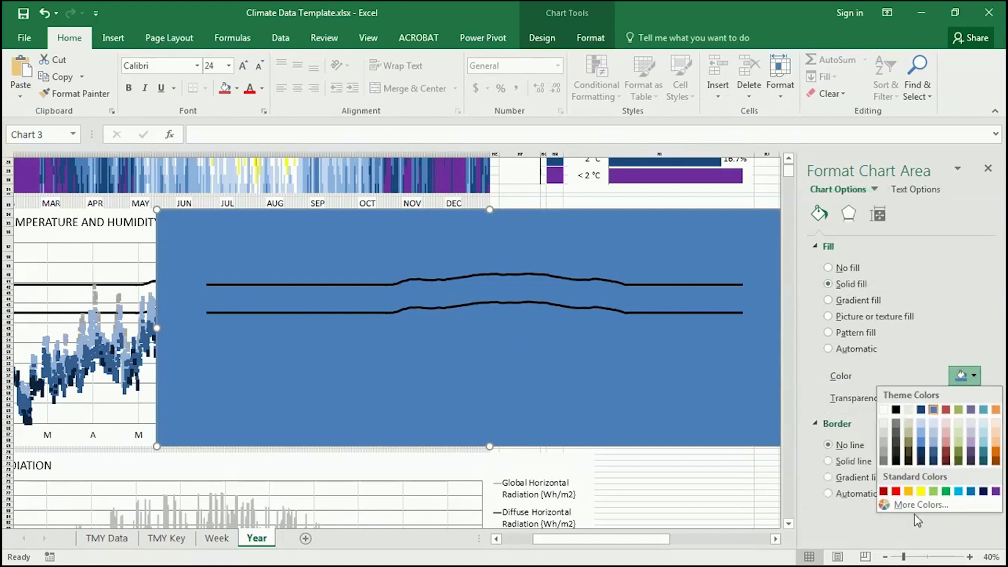
click(816, 395)
click(829, 267)
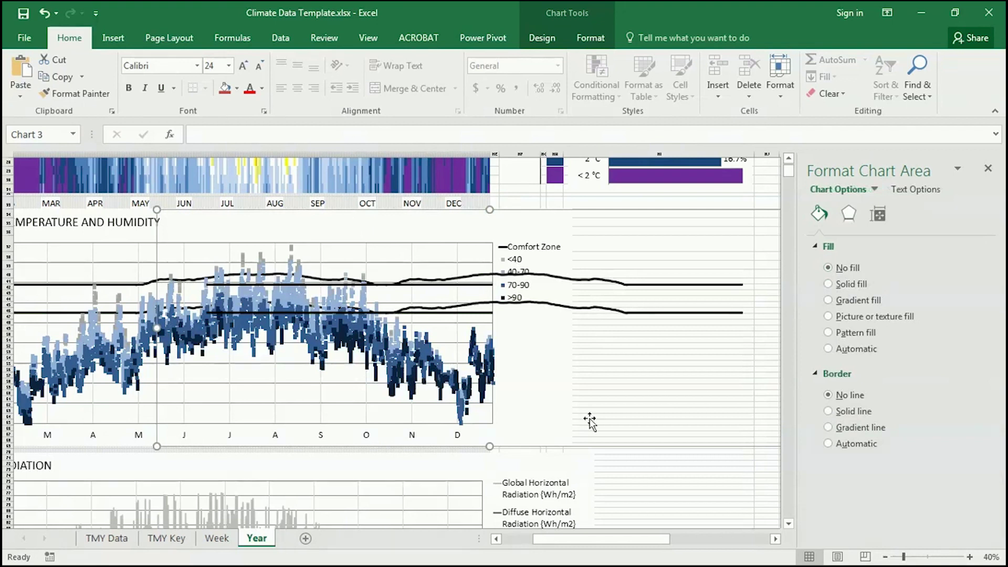
- Close the Format Chart Area pane and scroll left to select the original temperature chart
click(988, 168)
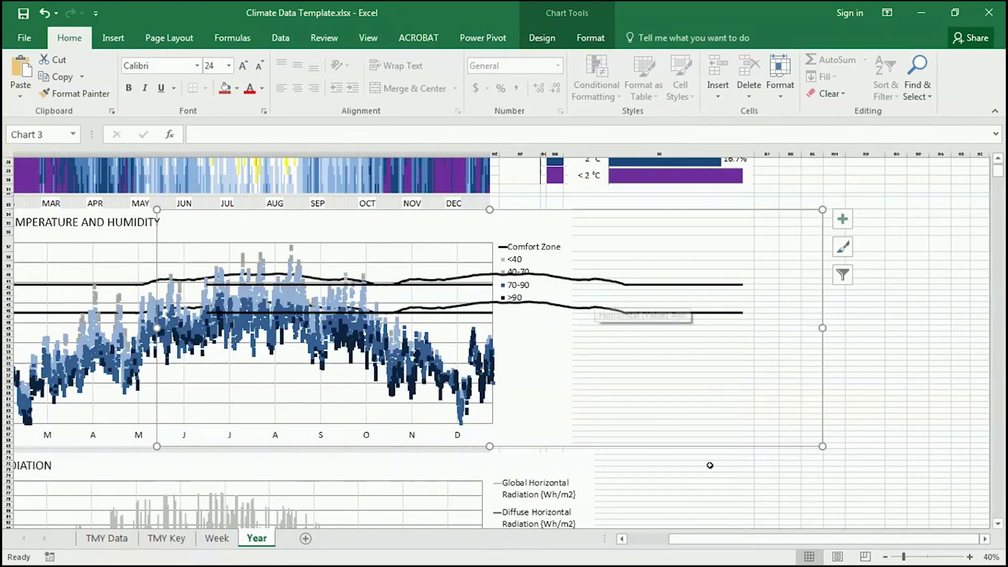
drag(735, 544, 693, 543)
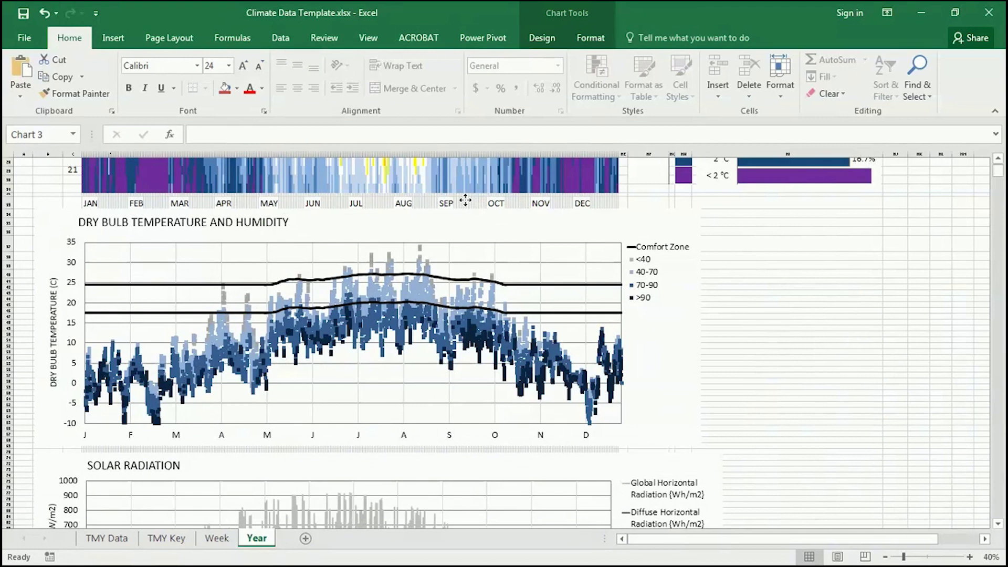
click(451, 210)
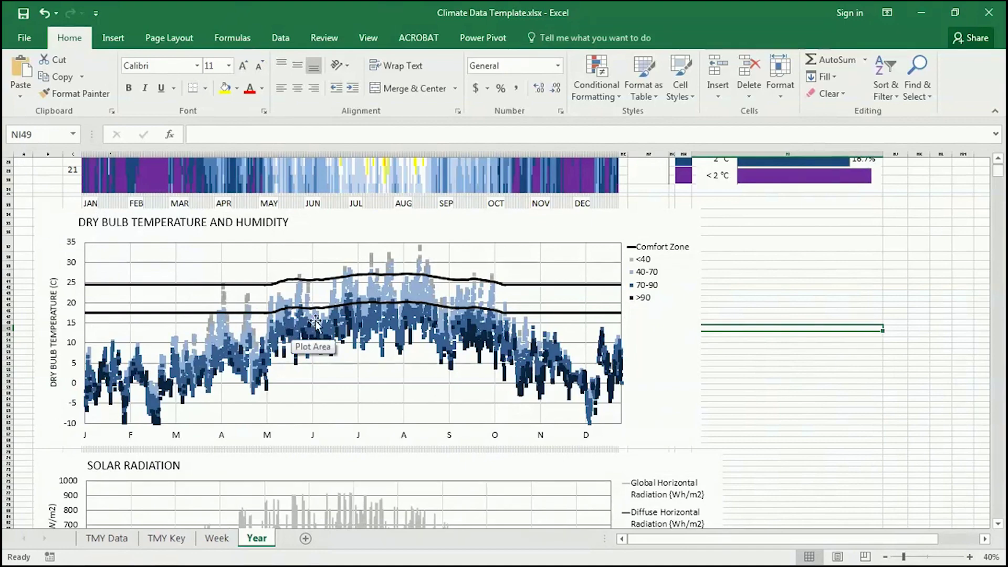
scroll(315, 322, down, 8)
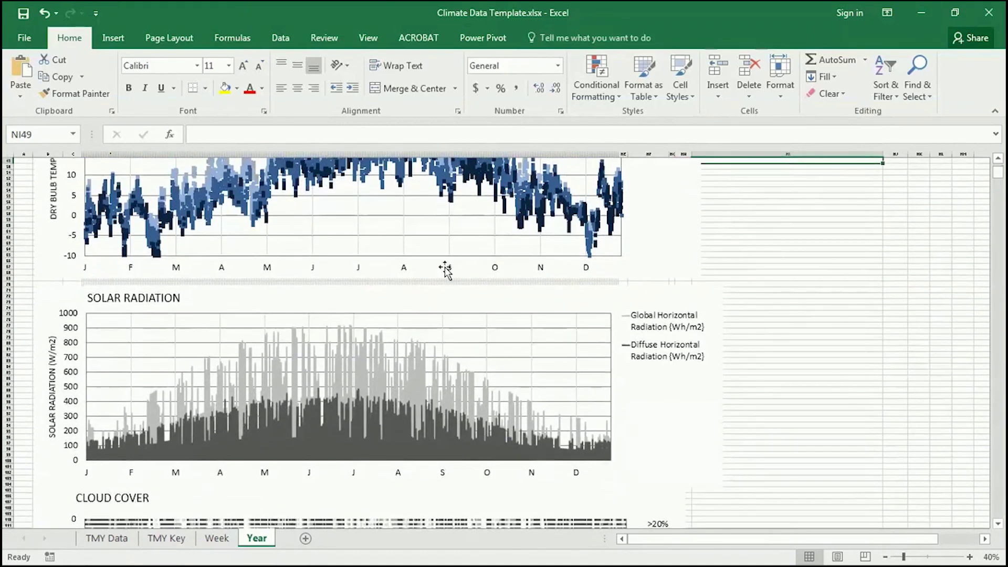
scroll(445, 269, down, 5)
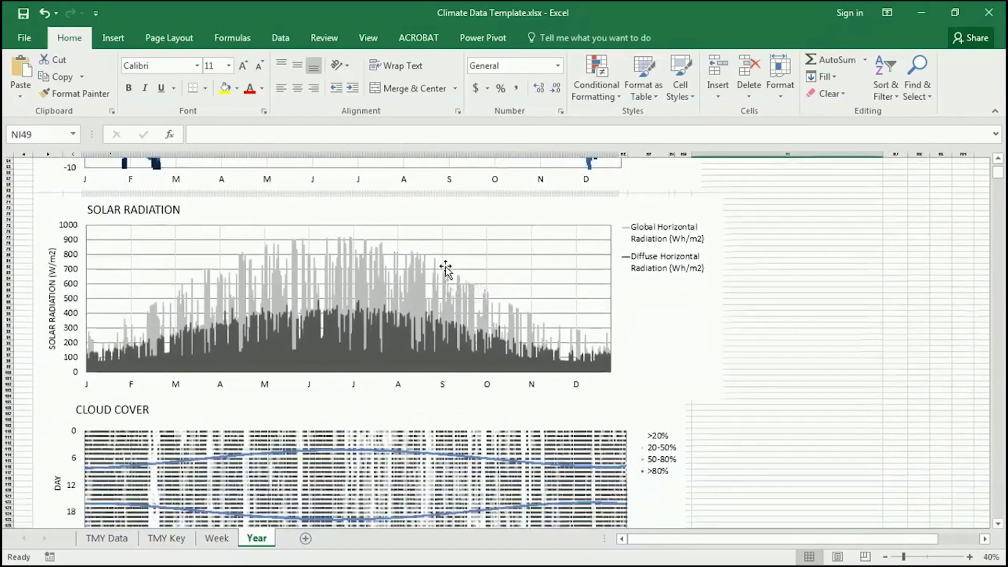
scroll(446, 269, down, 2)
scroll(445, 268, down, 6)
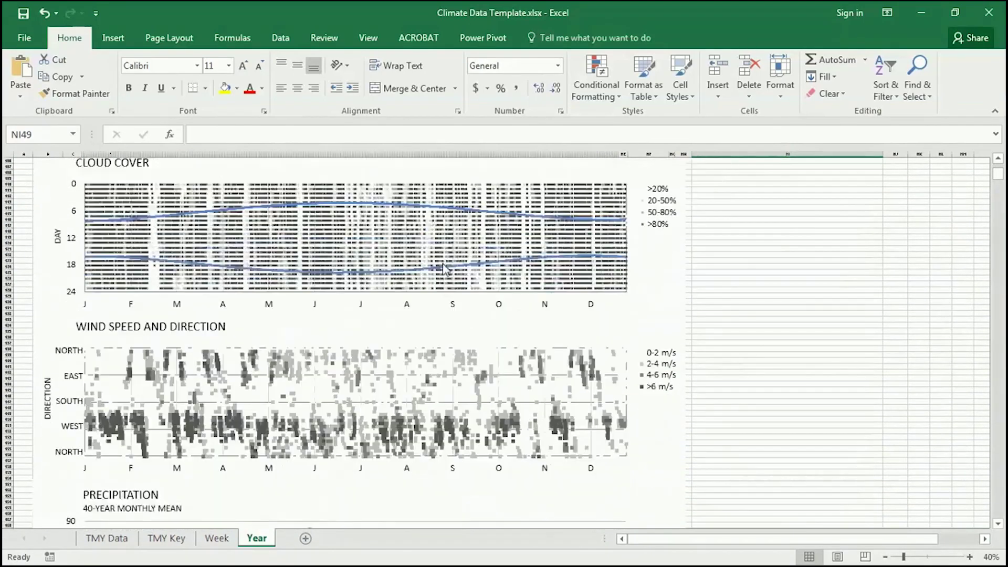
scroll(442, 267, down, 7)
scroll(432, 270, up, 4)
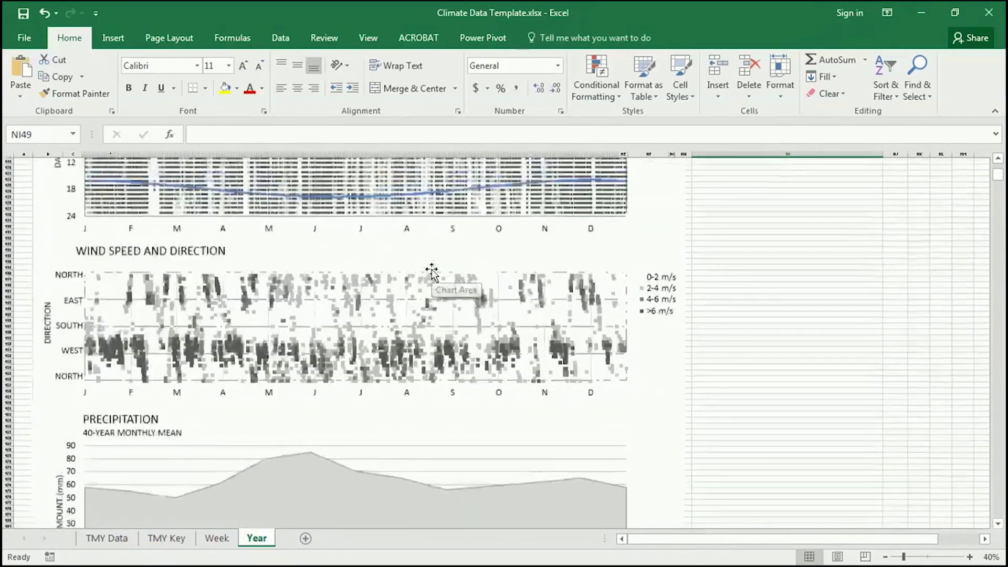
scroll(431, 270, up, 15)
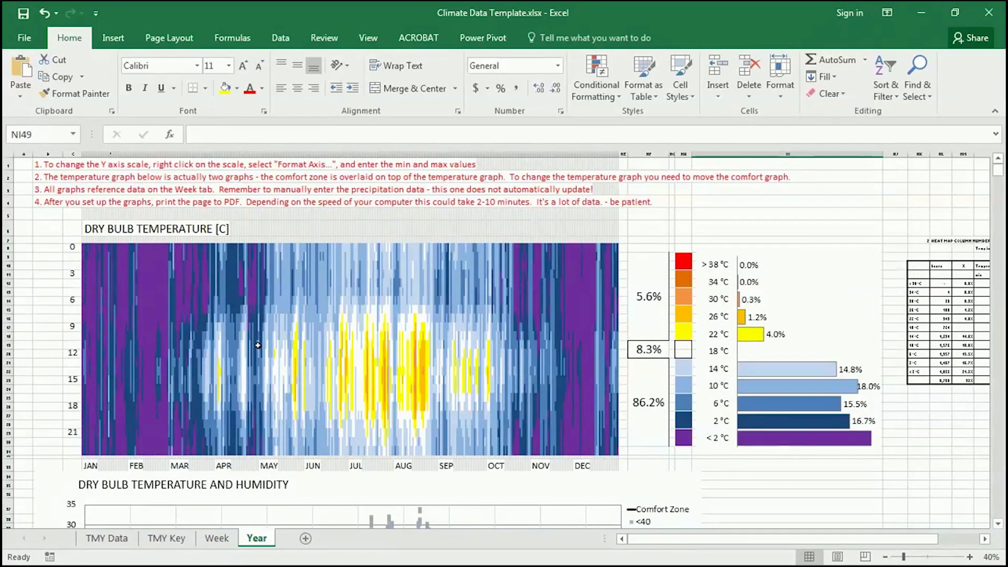
click(42, 215)
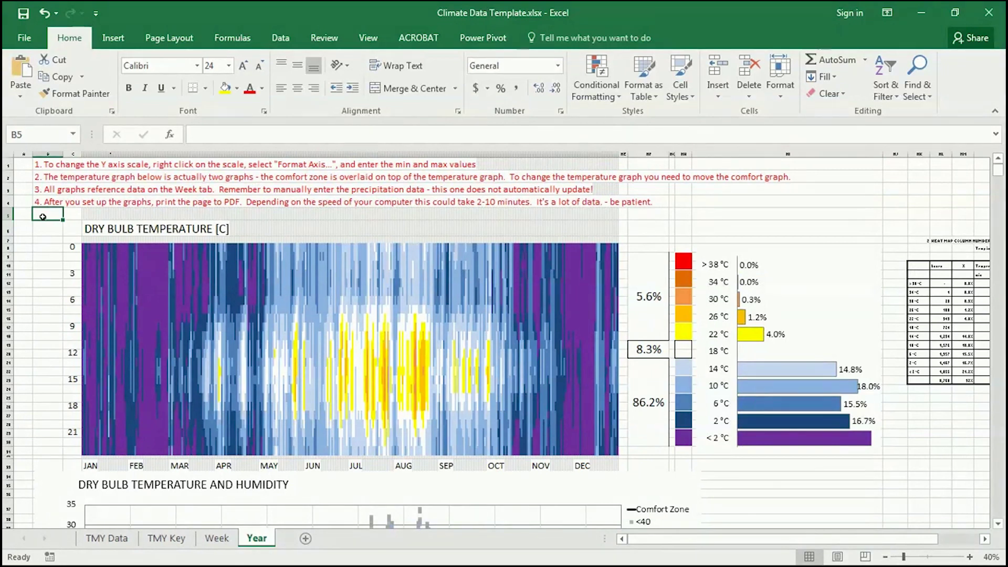
click(44, 191)
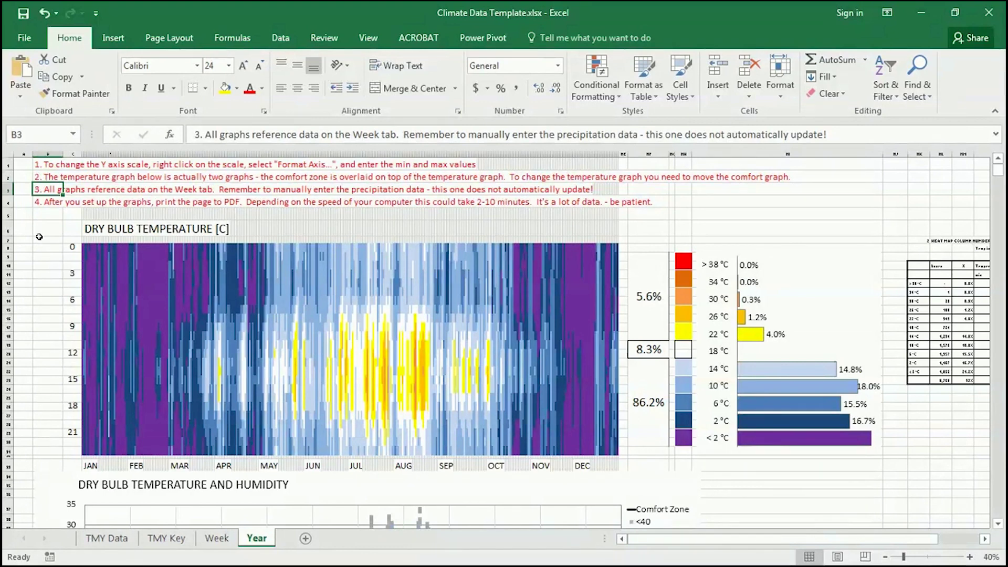
click(47, 257)
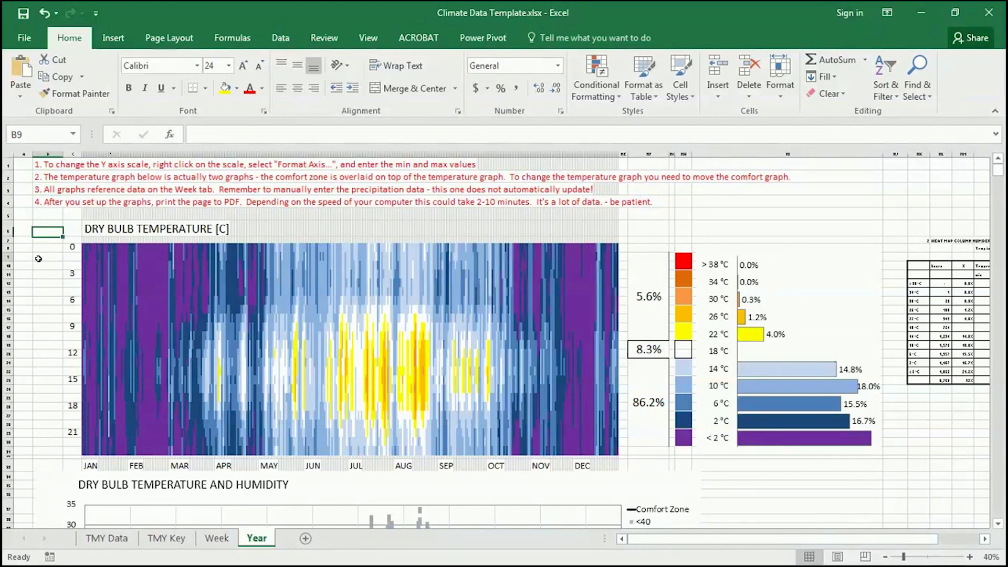
- Print the active Year sheet to Adobe PDF as Climate Data Template.pdf on the Desktop
click(30, 39)
click(43, 283)
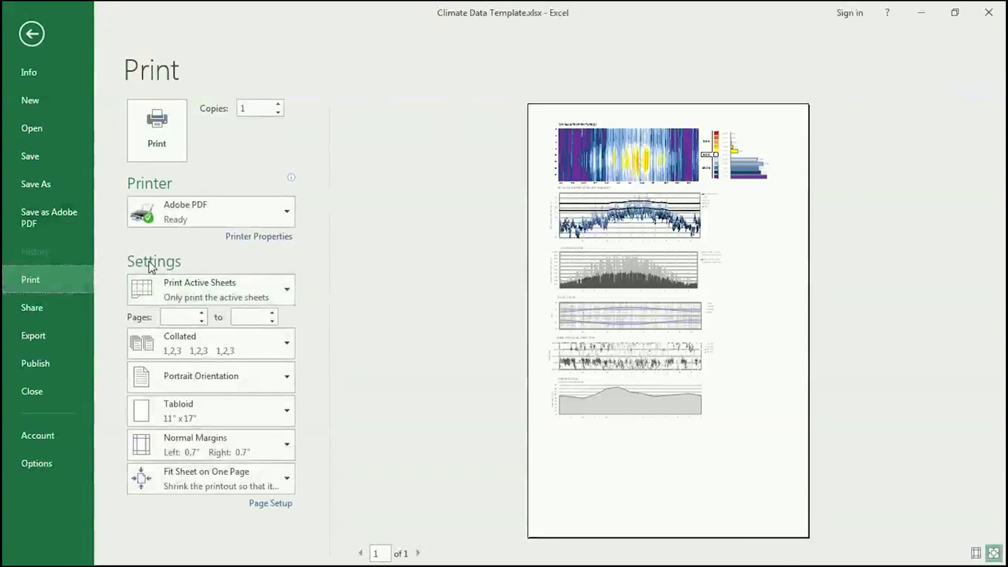
click(228, 285)
click(228, 285)
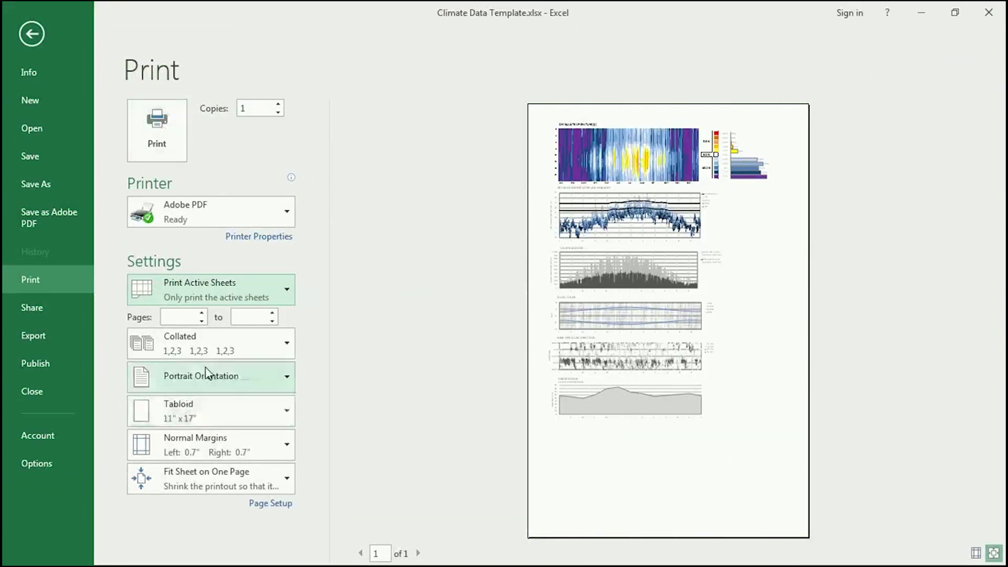
click(168, 133)
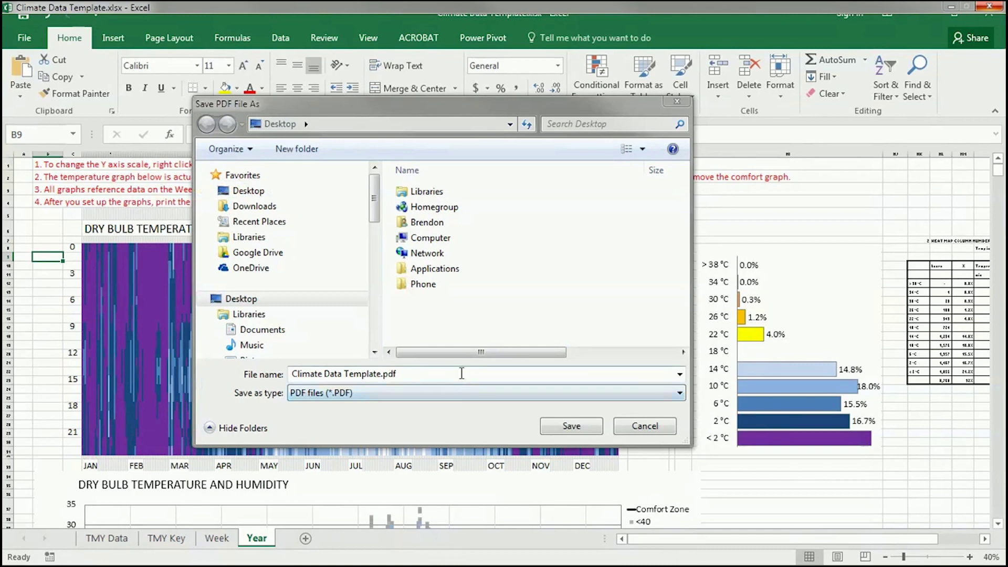
click(577, 430)
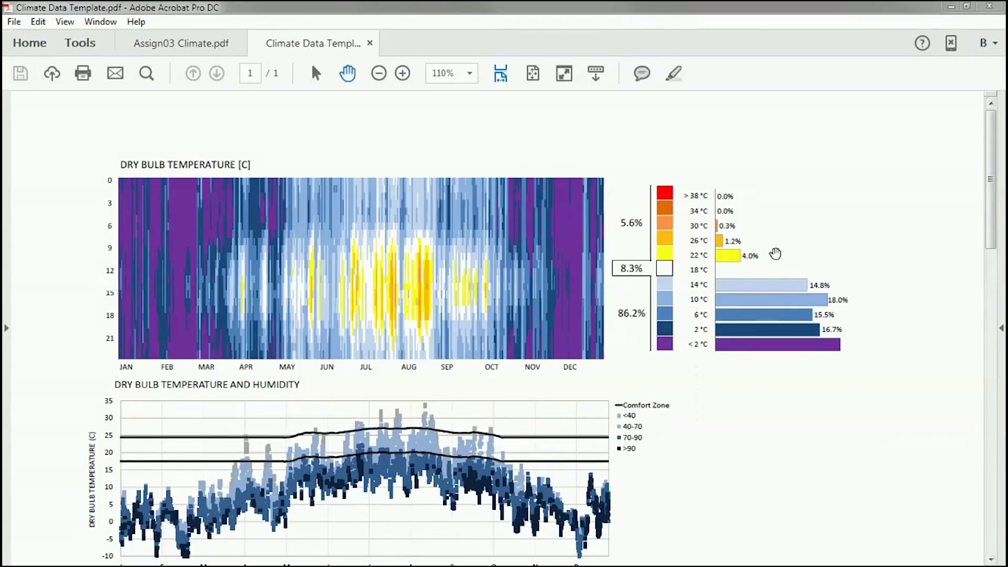
- Export the Climate Data Template PDF through File > Export To > Image > PNG
mouse_move(990, 129)
mouse_down()
mouse_move(991, 381)
mouse_move(975, 114)
mouse_up()
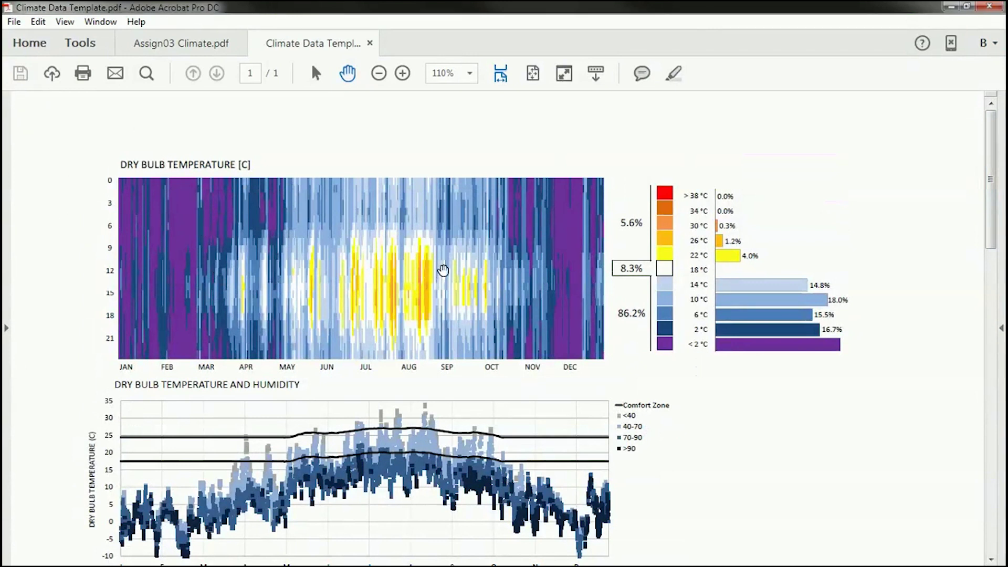
click(15, 23)
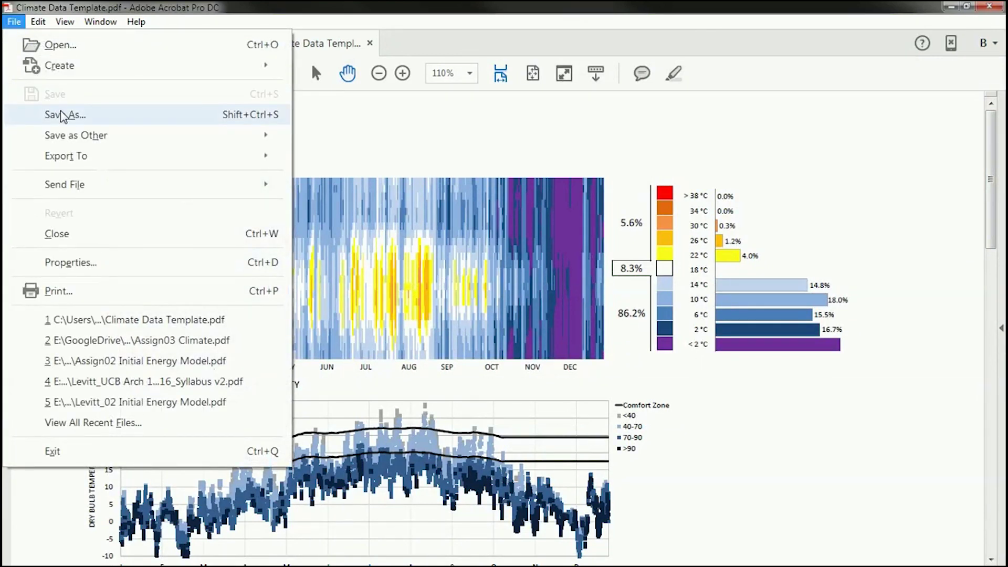
mouse_move(71, 160)
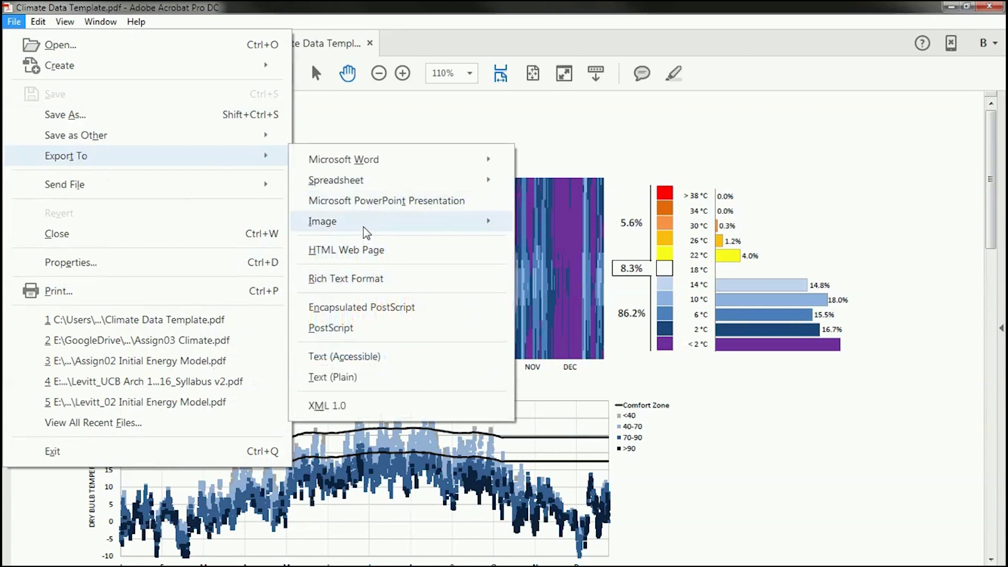
mouse_move(478, 225)
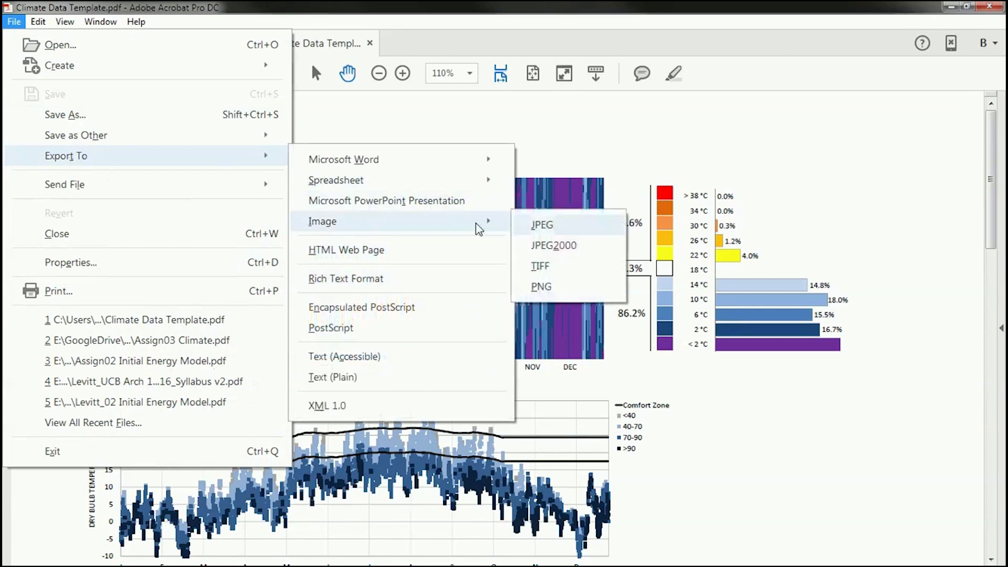
click(549, 290)
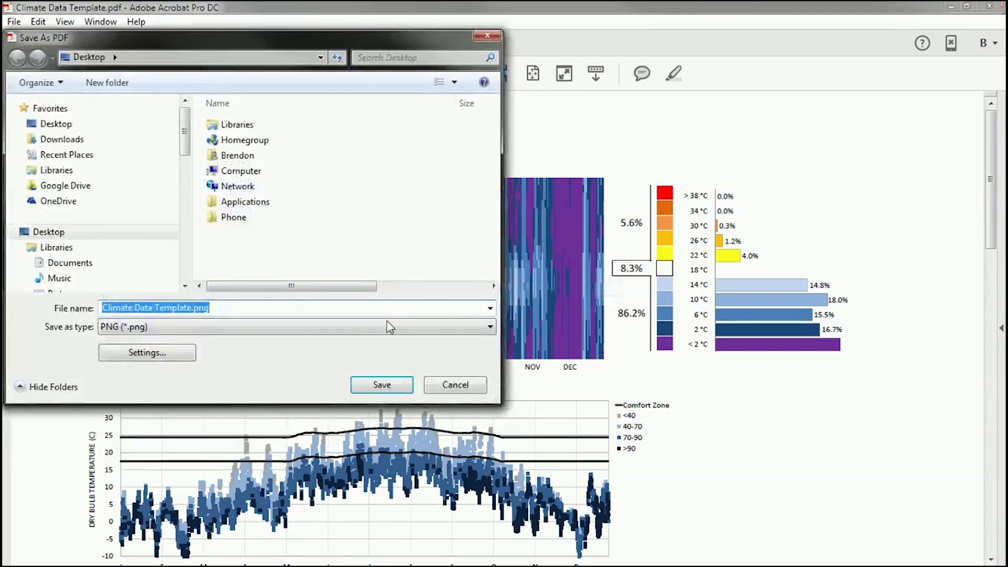
- Keep the default PNG resolution and automatic colorspace, then save Climate Data Template.png
click(152, 355)
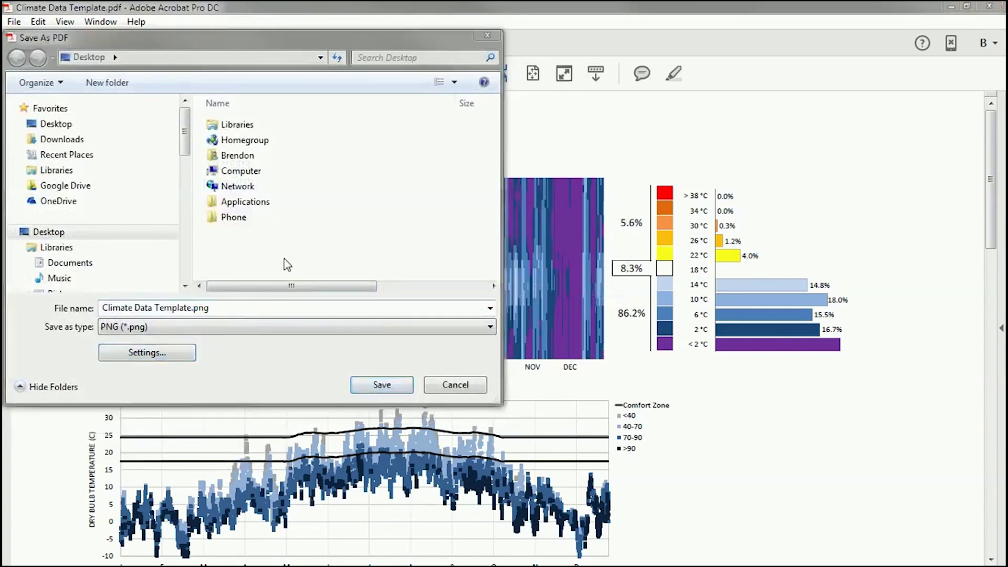
drag(882, 226, 634, 76)
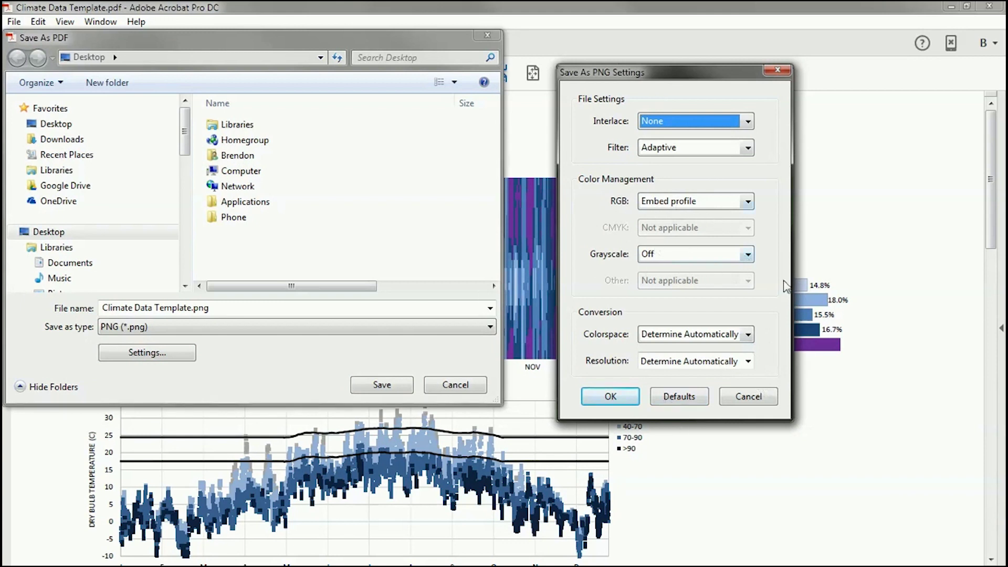
click(748, 361)
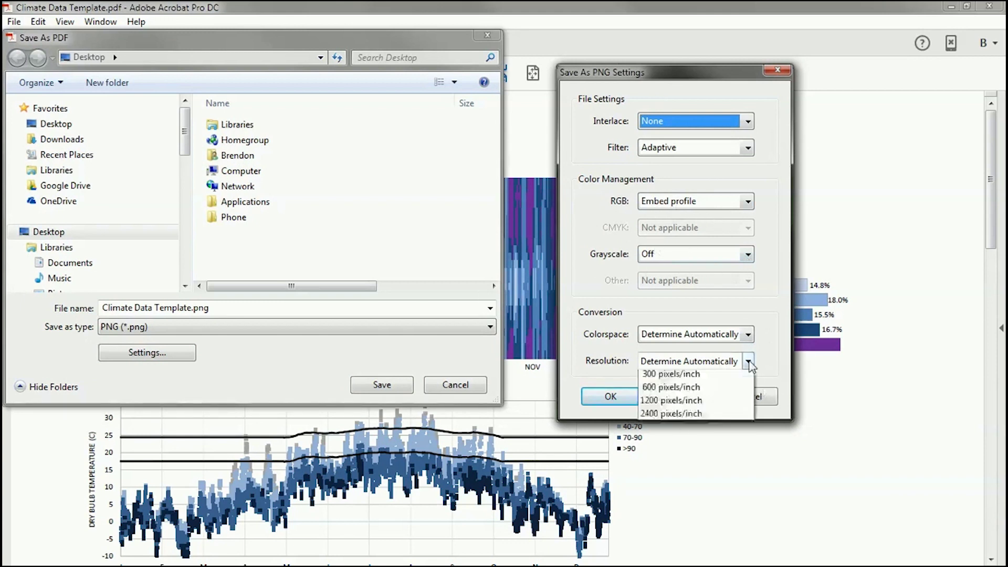
click(748, 361)
click(747, 334)
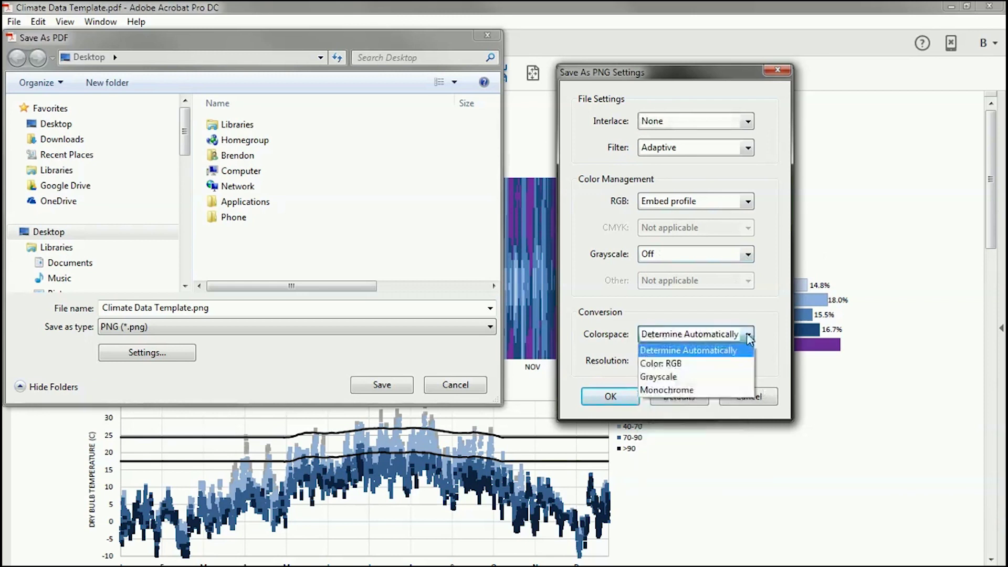
click(747, 334)
click(621, 397)
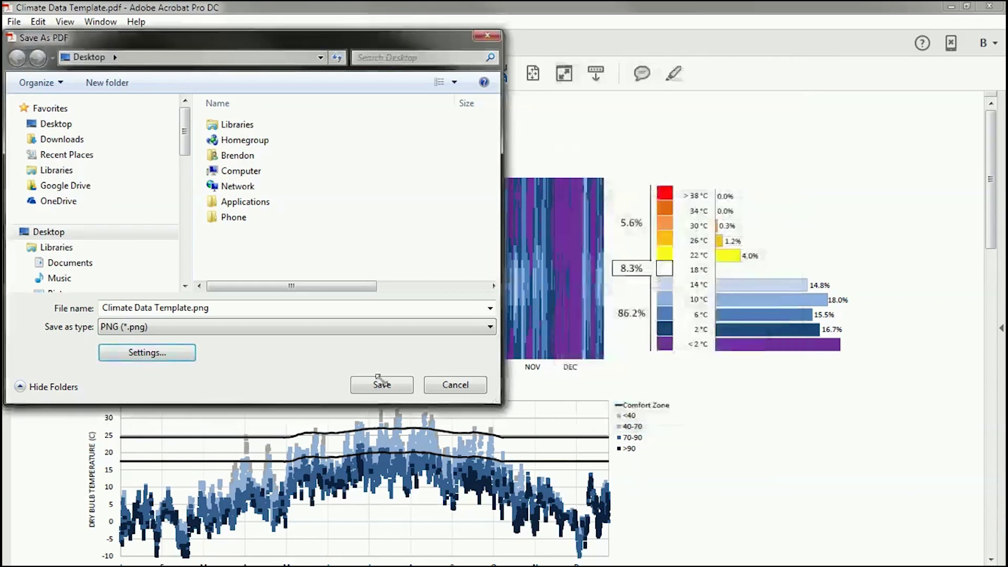
click(367, 392)
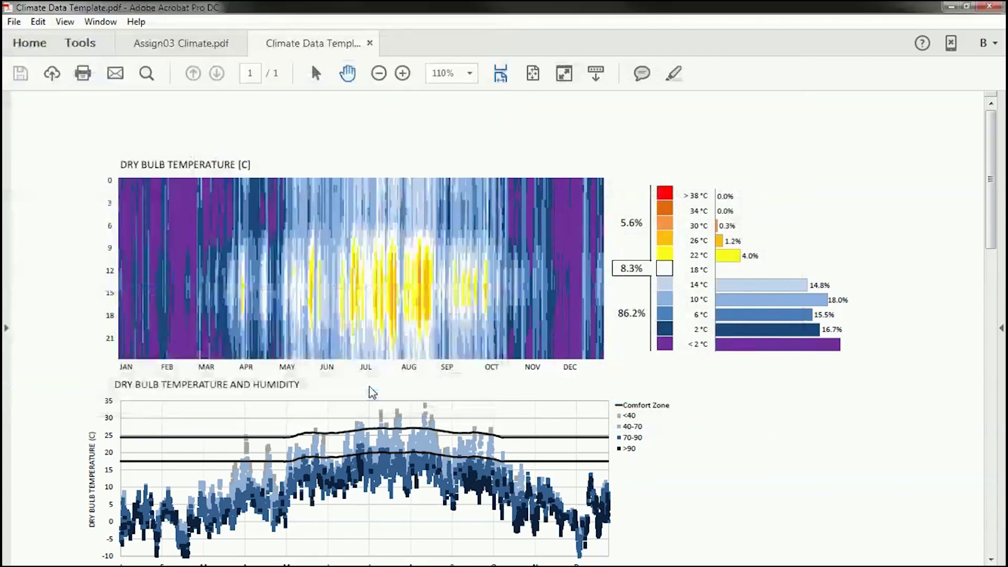